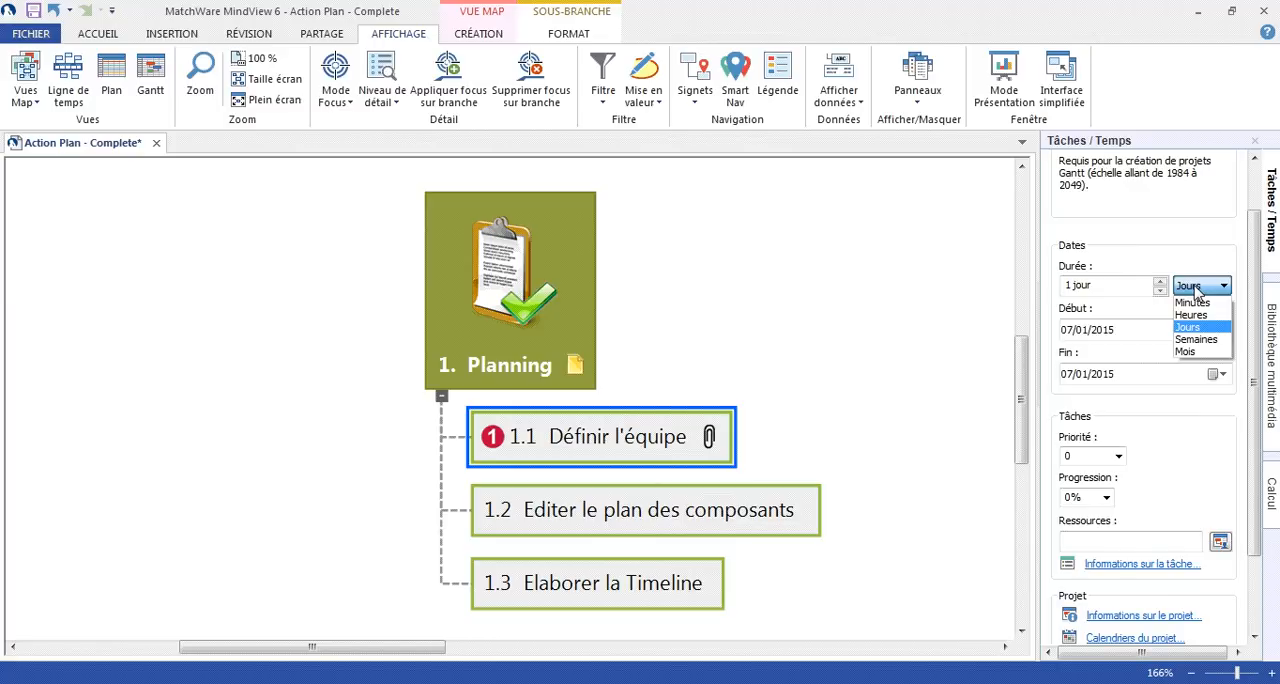
- Schedule the project "A partir du début" and set its start date to 07/01/2015 in the project information
{"action": "left_click", "coordinate": [1197, 288]}
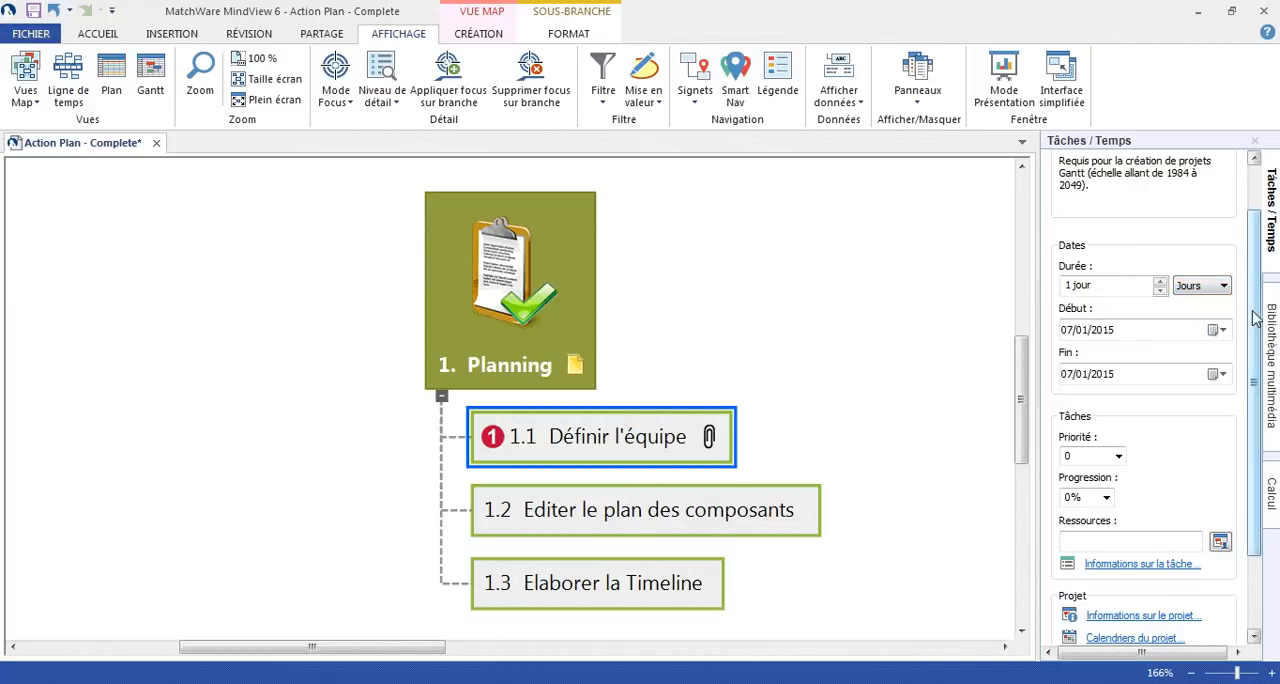
{"action": "scroll", "coordinate": [1192, 380], "scroll_direction": "down", "scroll_amount": 2}
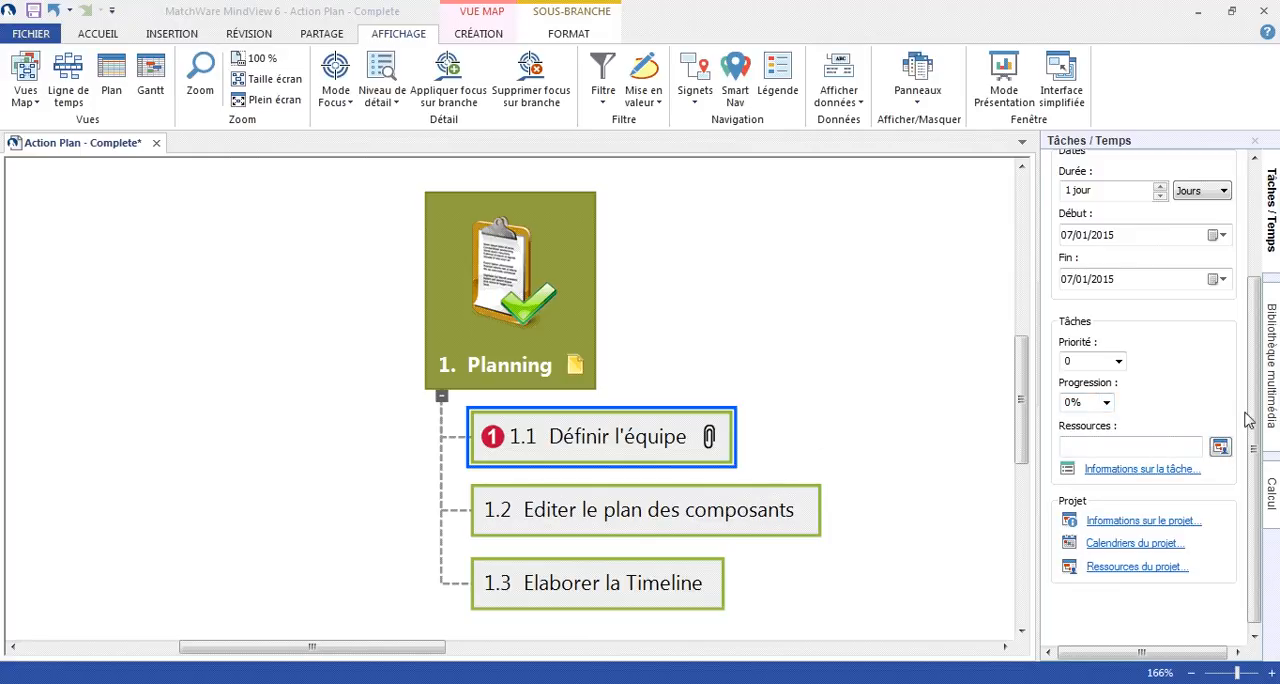
{"action": "left_click_drag", "start_coordinate": [1254, 406], "coordinate": [1254, 424]}
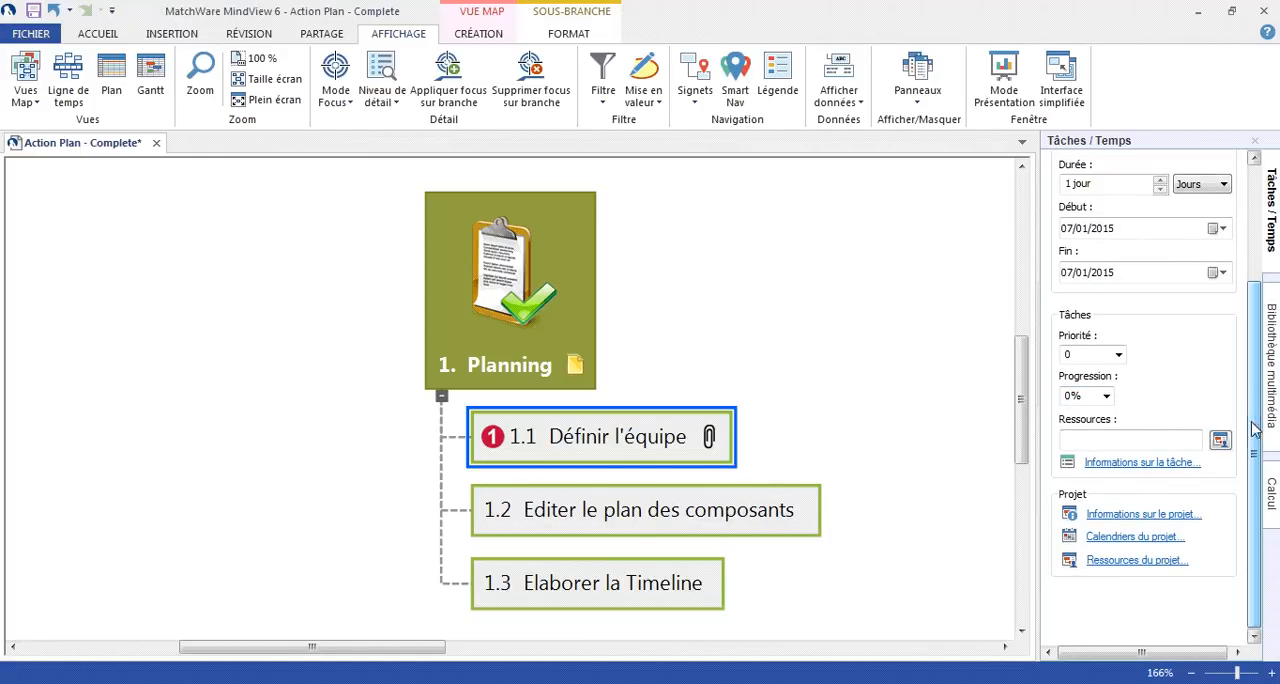
{"action": "left_click", "coordinate": [1138, 521]}
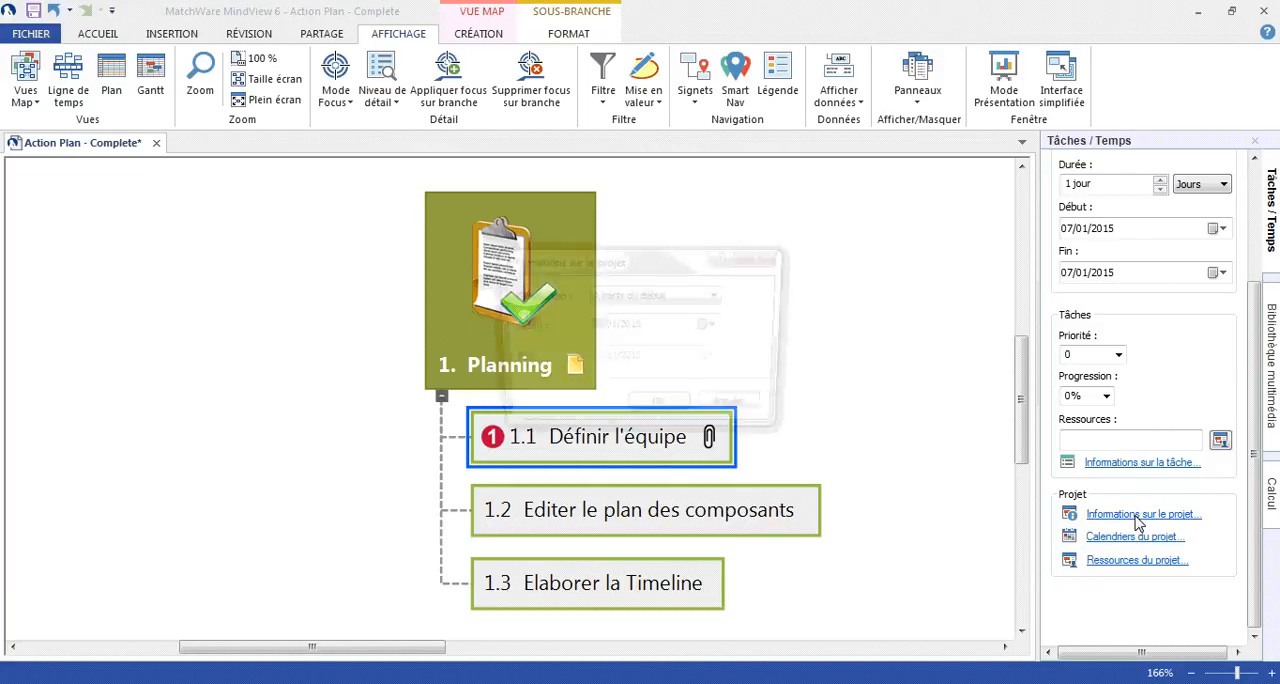
{"action": "left_click", "coordinate": [719, 296]}
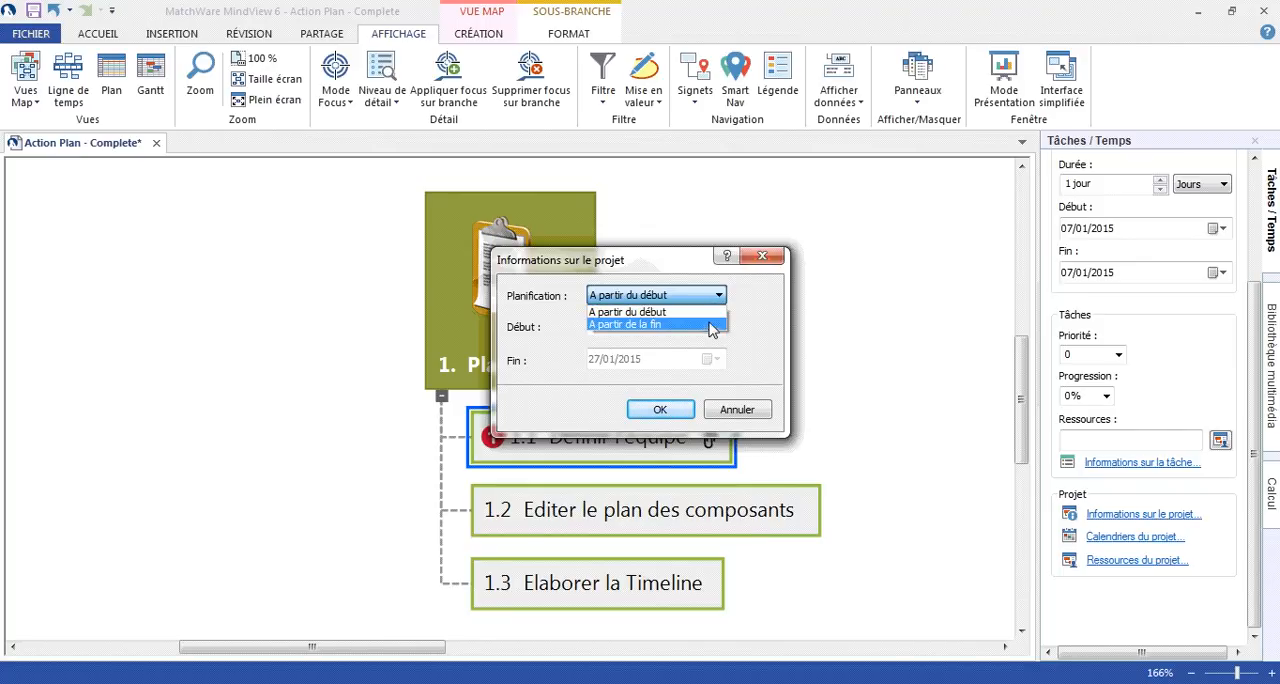
{"action": "left_click", "coordinate": [710, 312]}
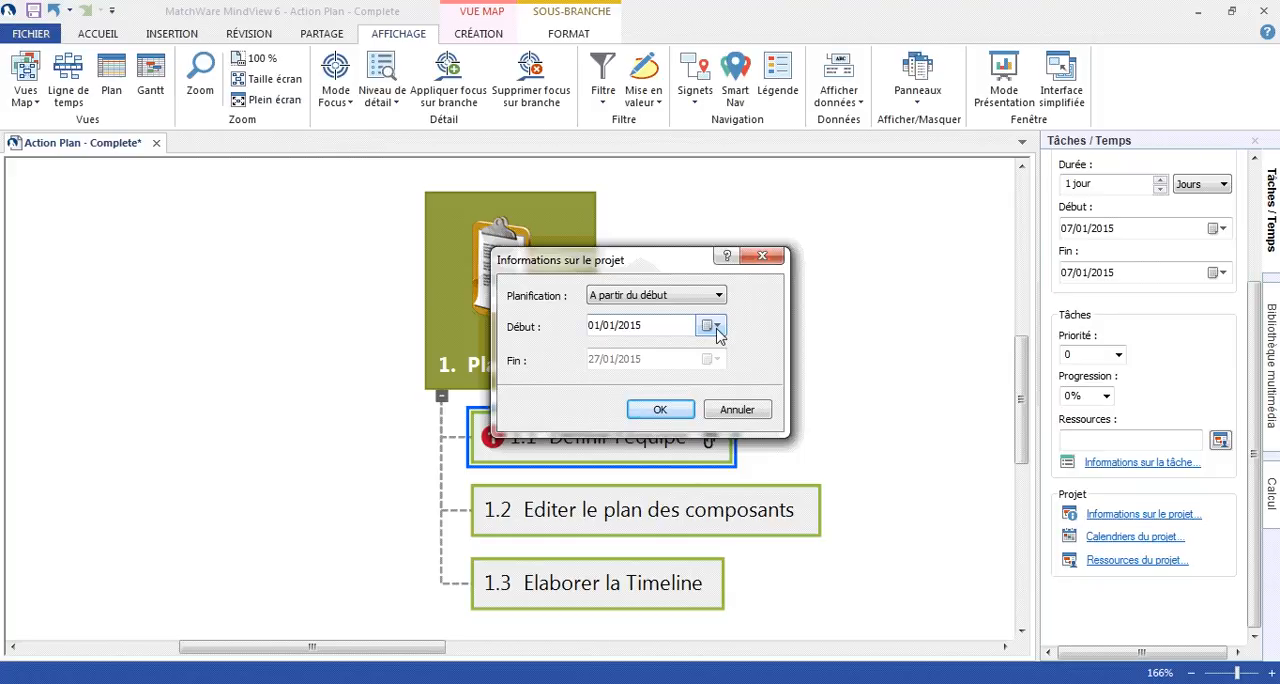
{"action": "left_click", "coordinate": [717, 334]}
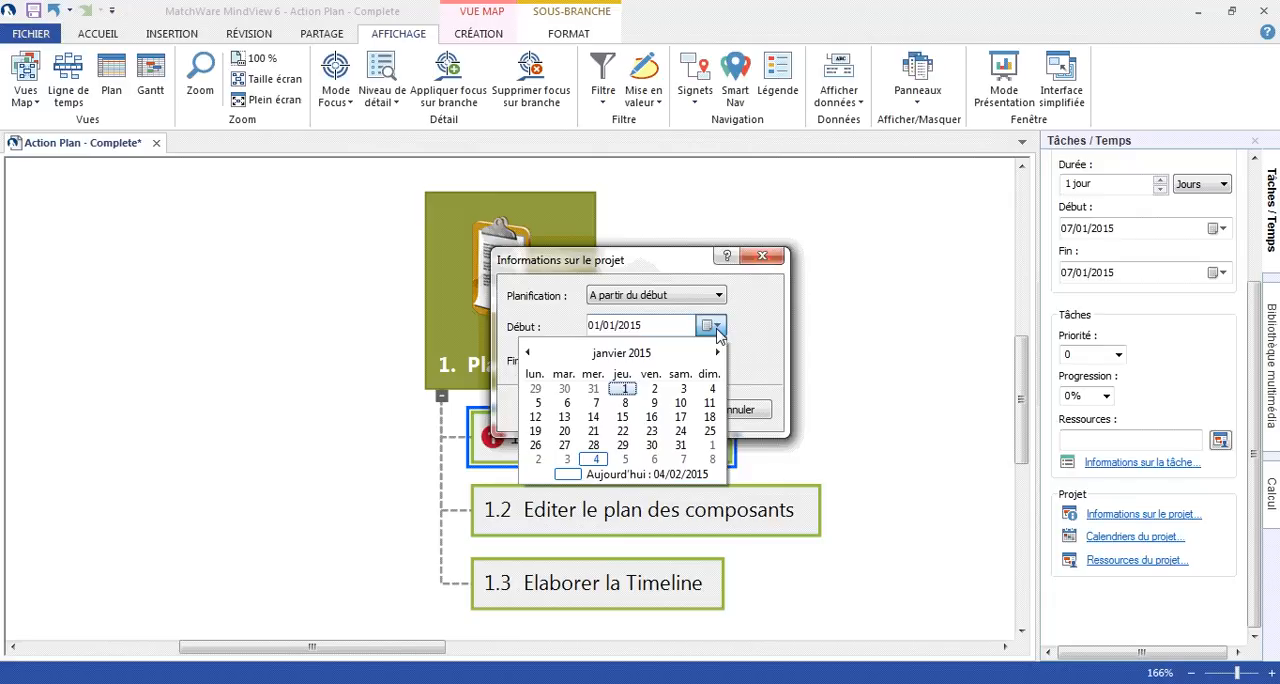
{"action": "left_click", "coordinate": [597, 405]}
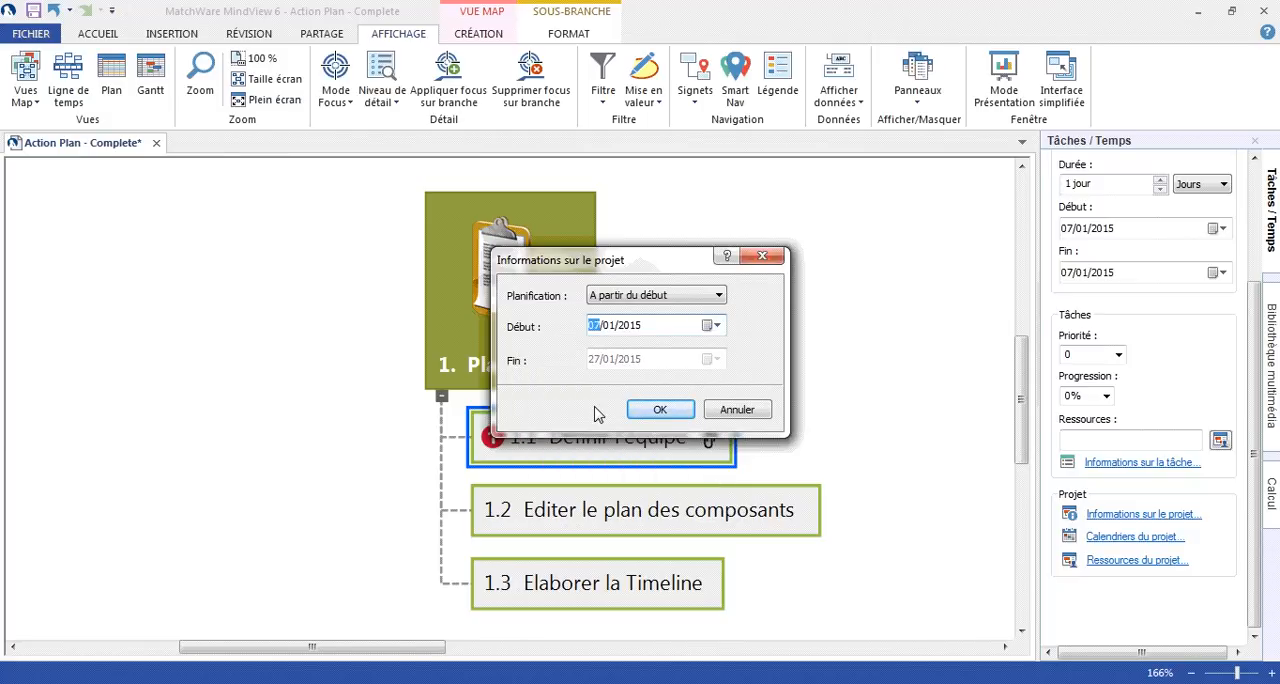
{"action": "left_click", "coordinate": [649, 411]}
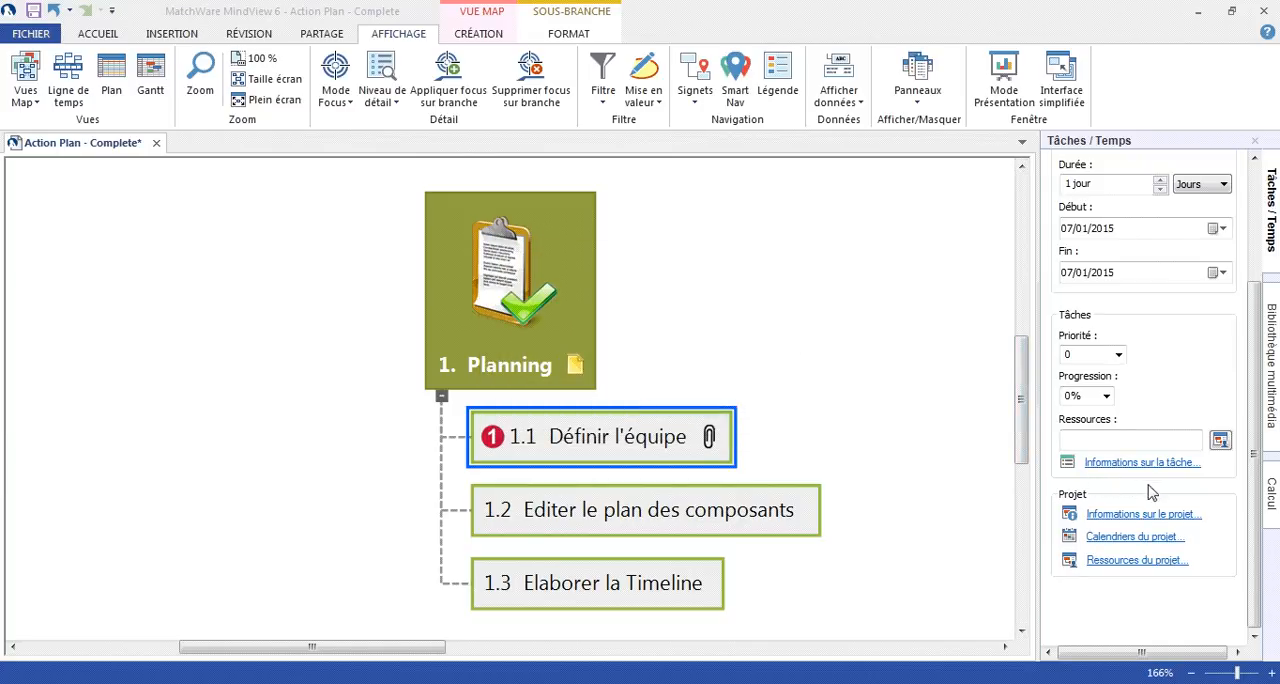
- Add a person to the project resources with their first name, e-mail address and a rate of 50 €/h
{"action": "left_click", "coordinate": [1145, 570]}
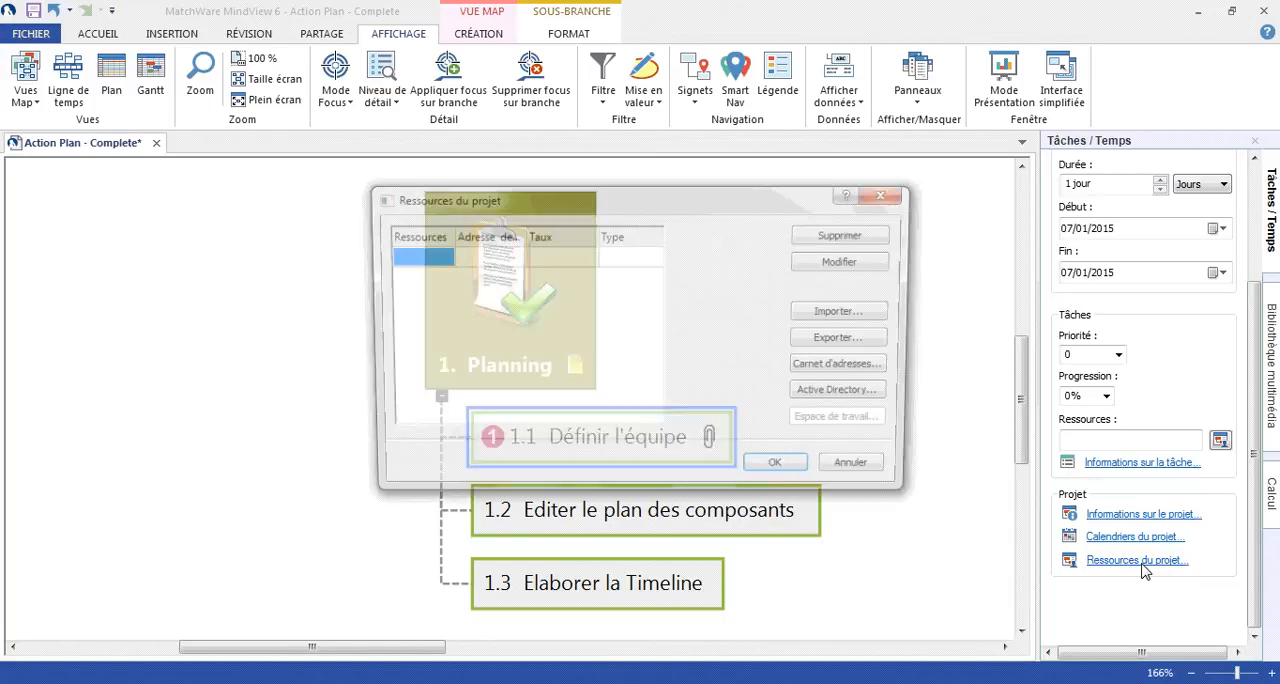
{"action": "left_click", "coordinate": [412, 258]}
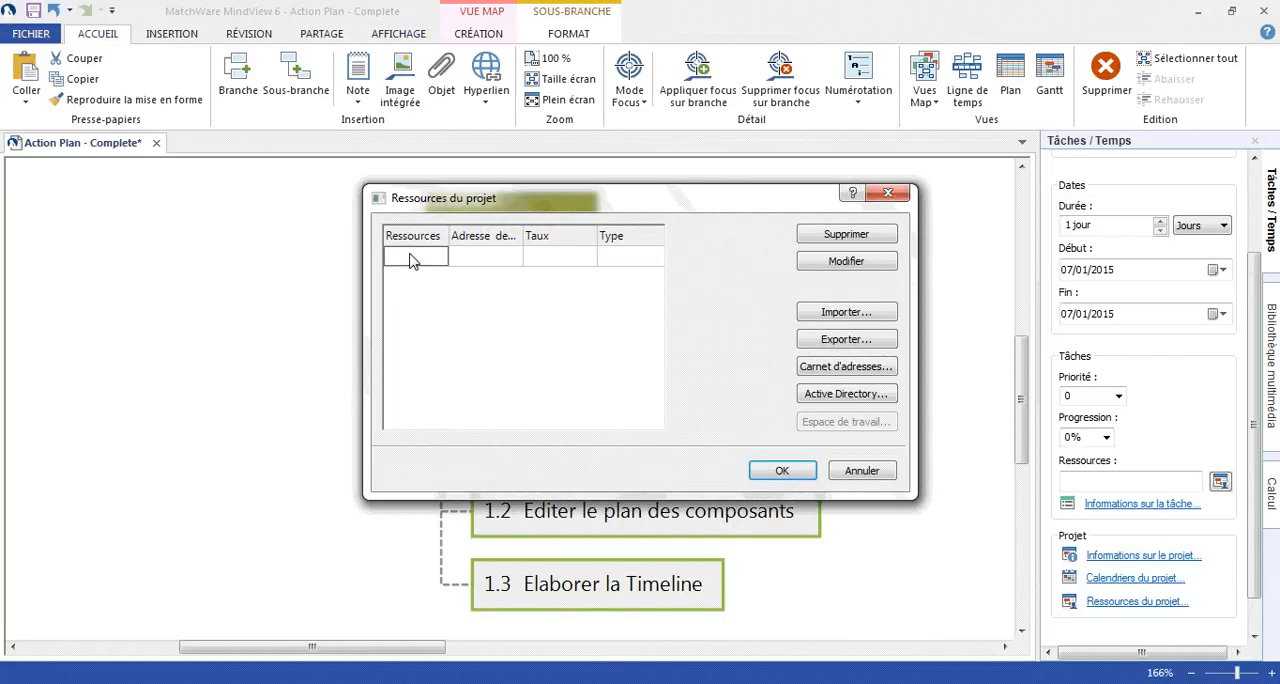
{"action": "type", "text": "Julien"}
{"action": "key", "text": "Tab"}
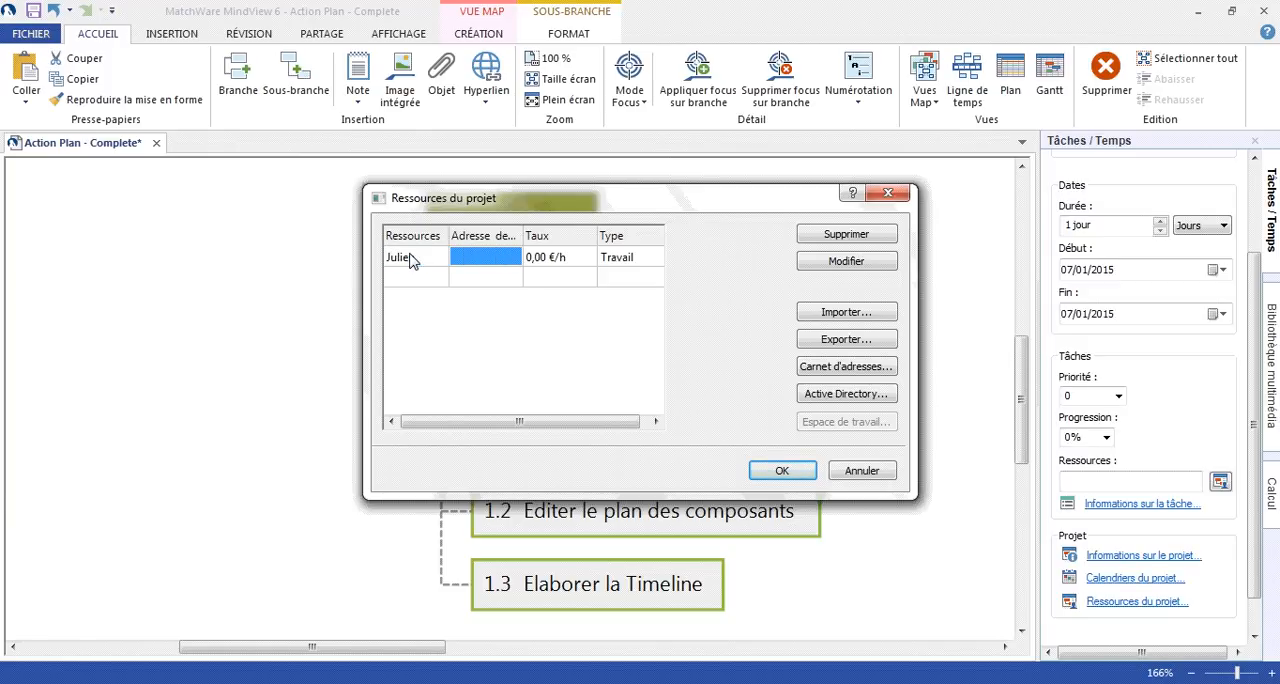
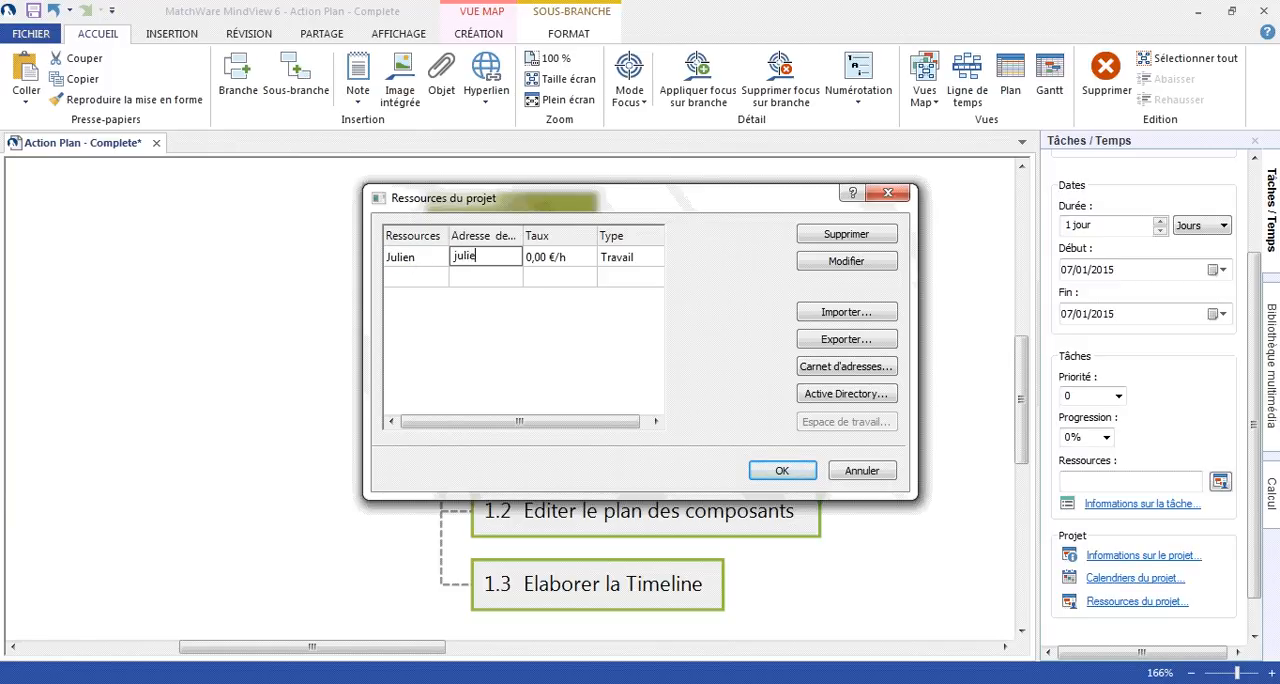
{"action": "key", "text": "Return"}
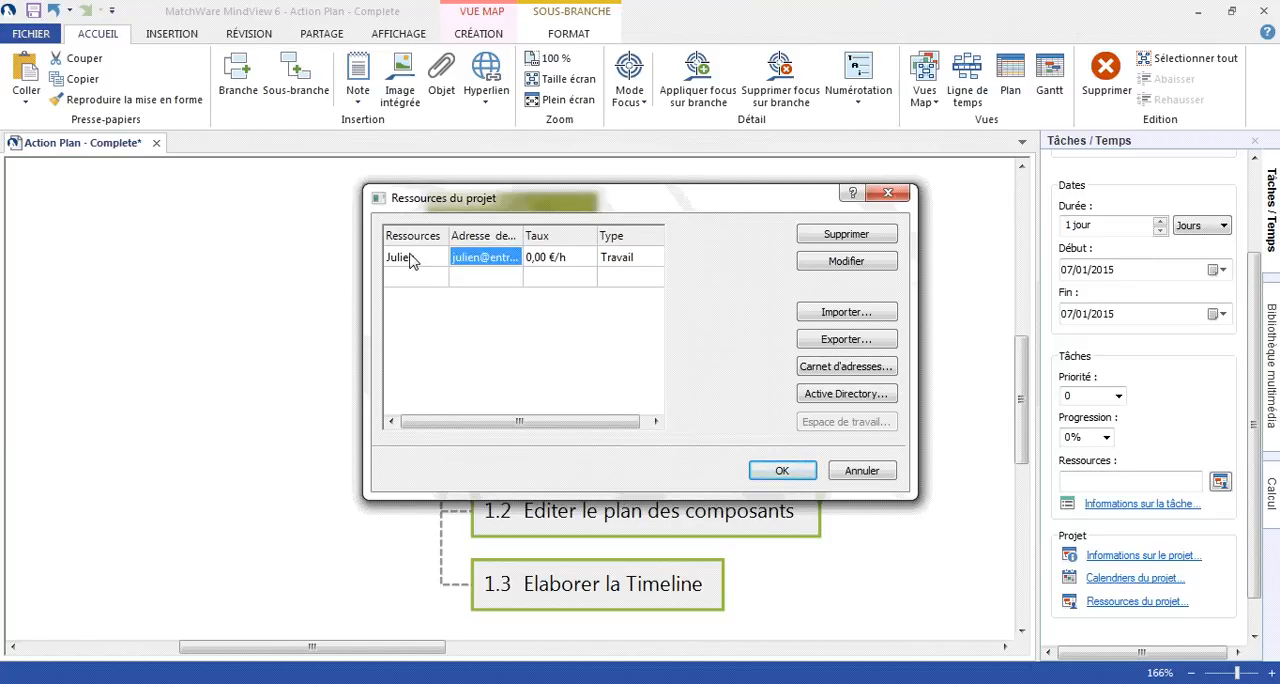
{"action": "key", "text": "Tab"}
{"action": "type", "text": "50"}
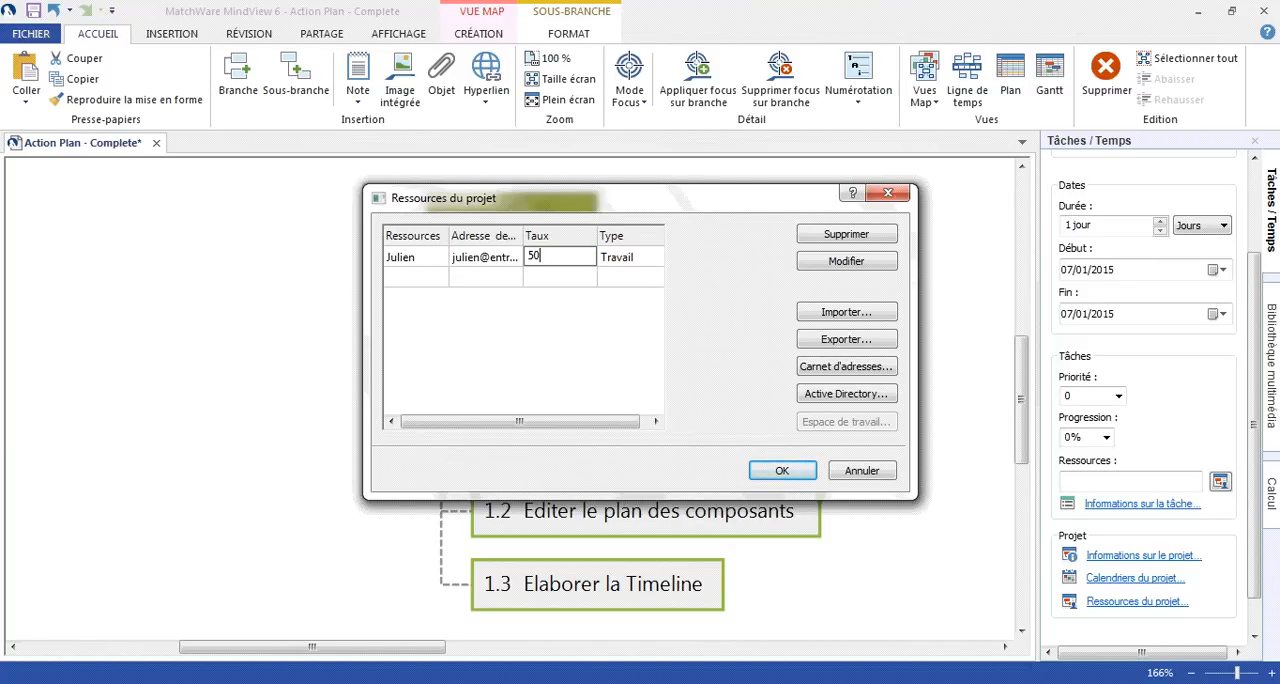
{"action": "key", "text": "Return"}
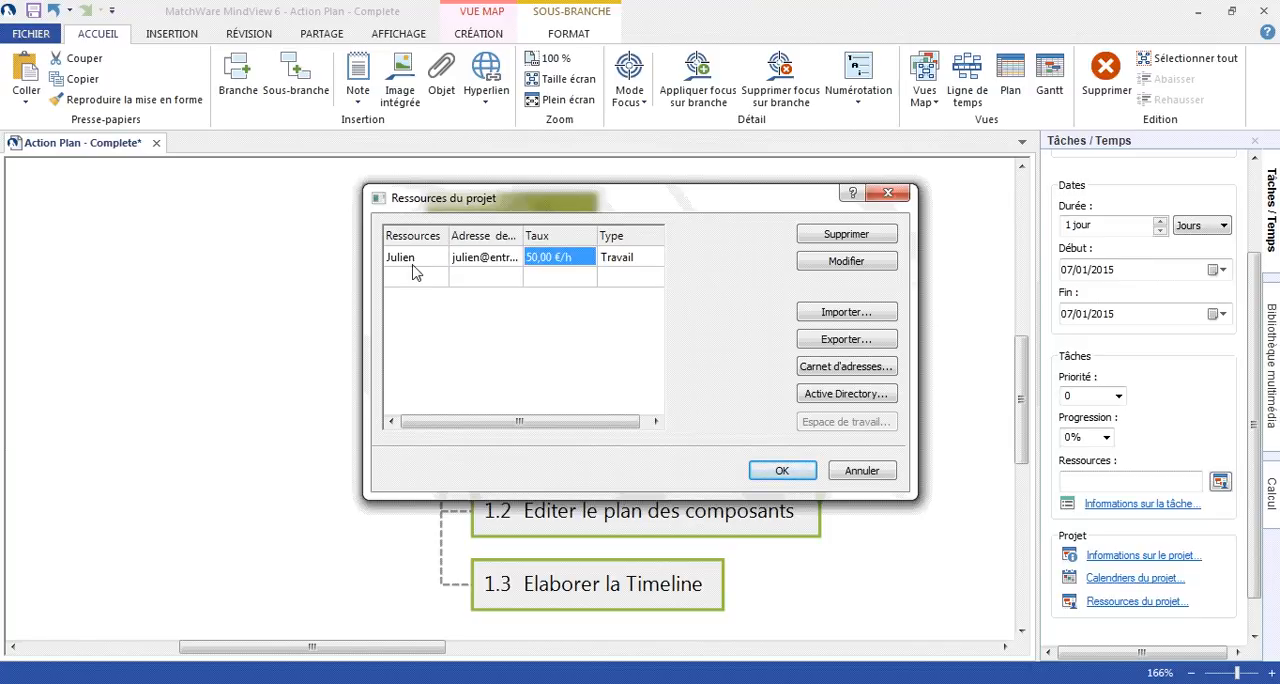
- Add the resource "Ordinateur" to the project with type Matériel and a rate of 300 €, and confirm the resource list
{"action": "left_click", "coordinate": [414, 280]}
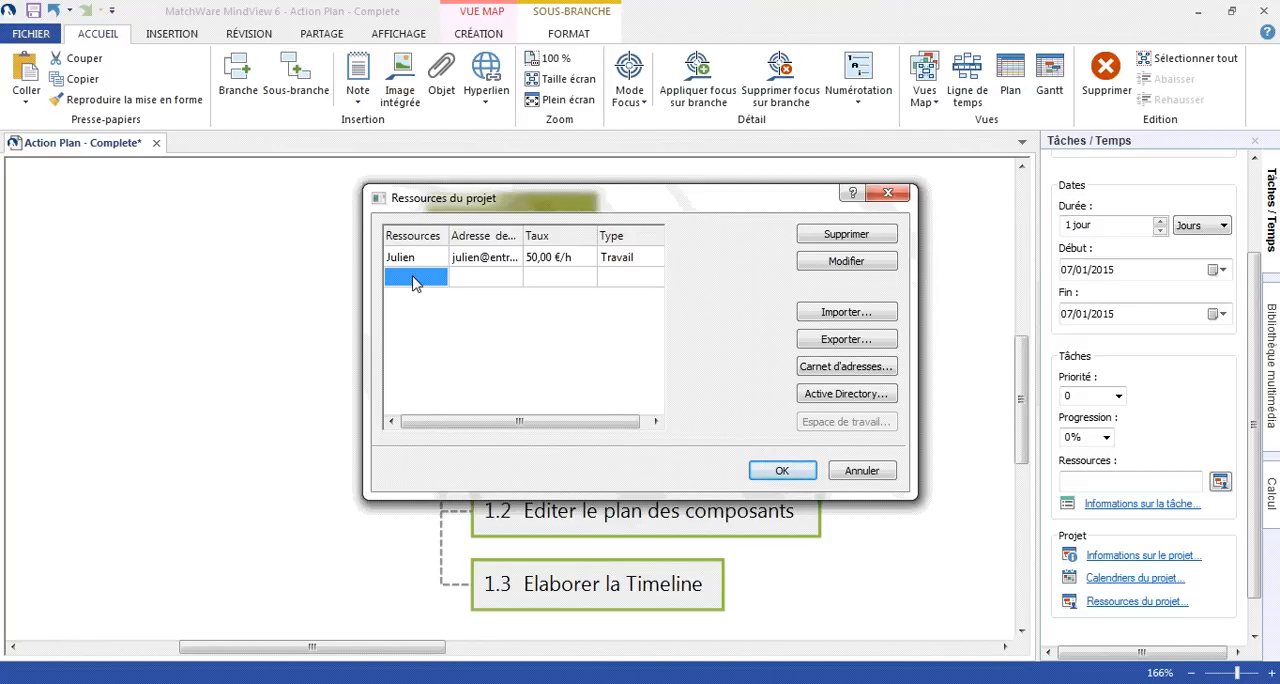
{"action": "type", "text": "Ord"}
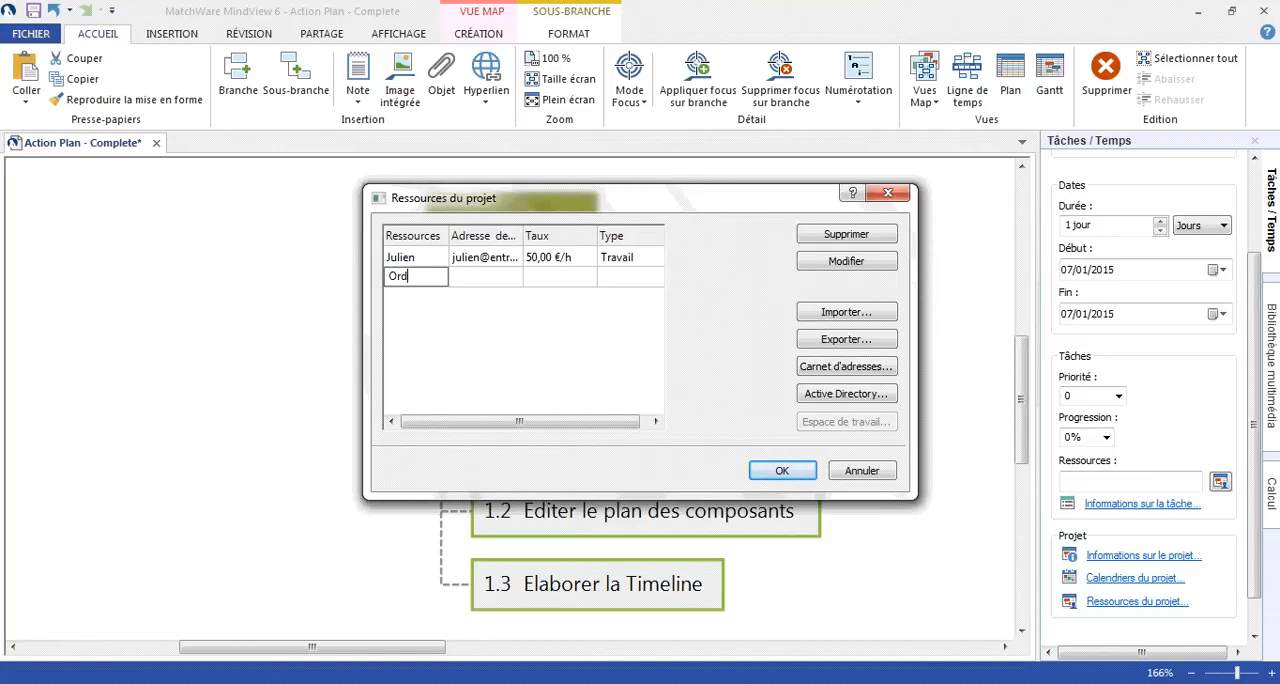
{"action": "type", "text": "inateur"}
{"action": "left_click", "coordinate": [660, 278]}
{"action": "left_click", "coordinate": [660, 278]}
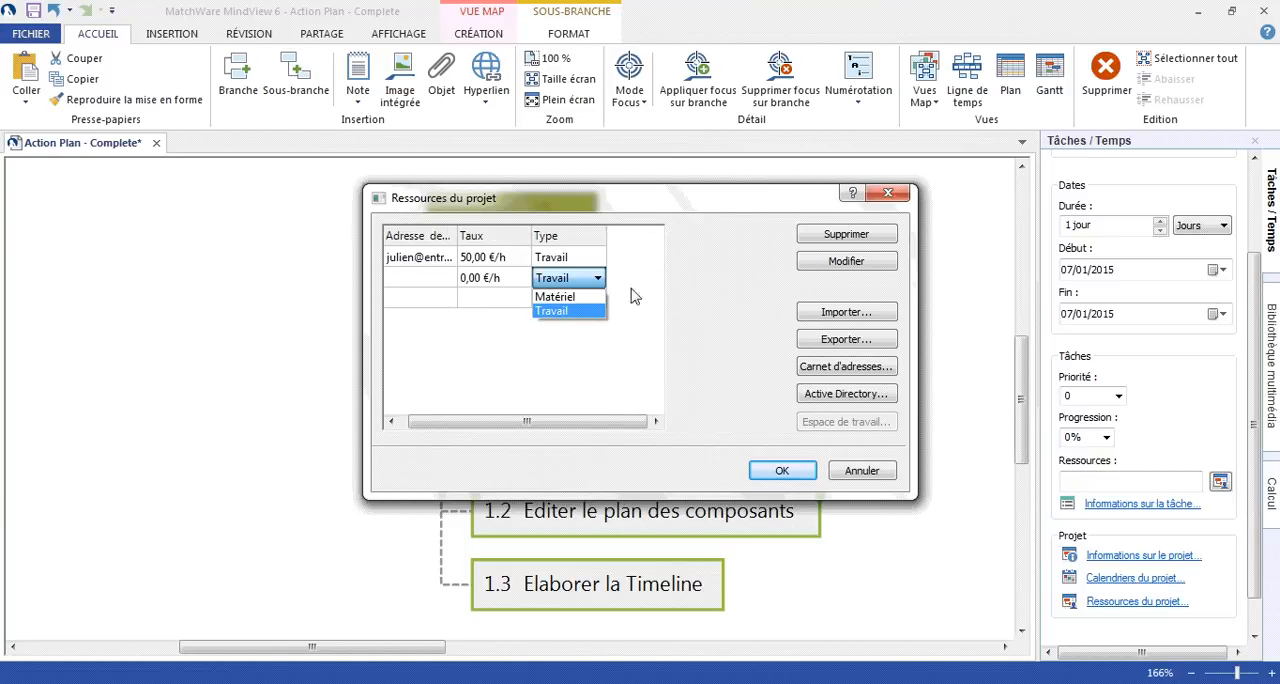
{"action": "left_click", "coordinate": [578, 294]}
{"action": "left_click", "coordinate": [533, 284]}
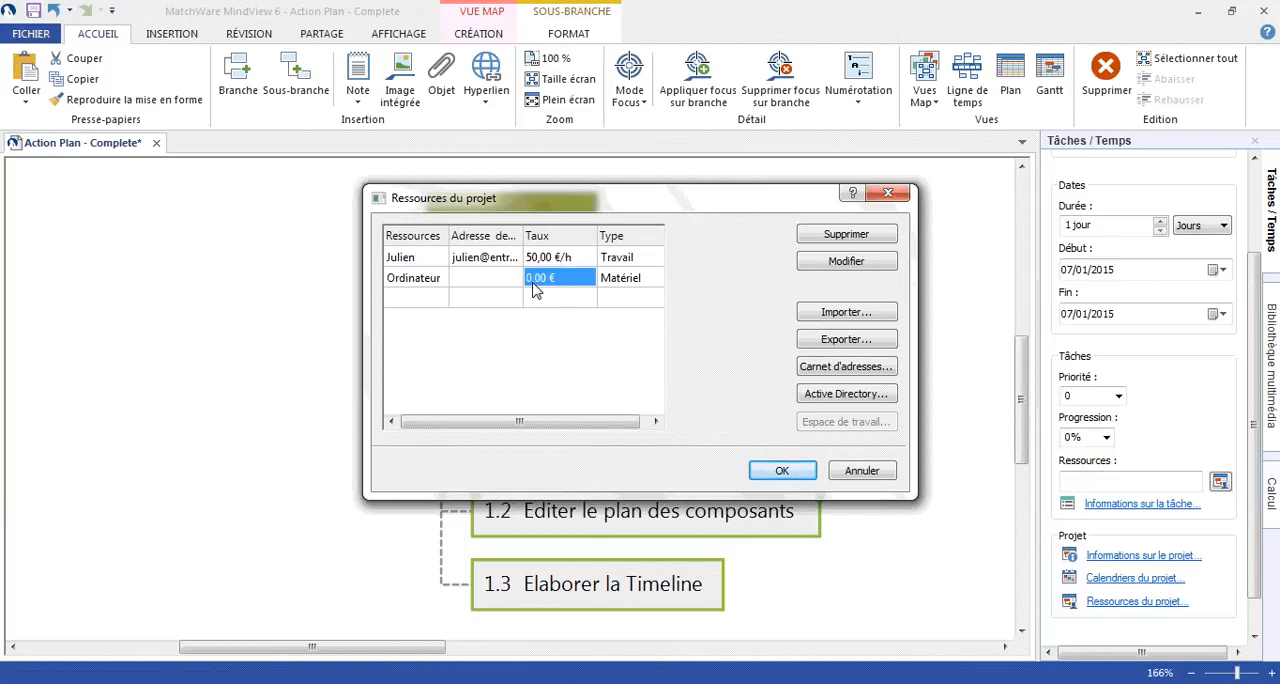
{"action": "type", "text": "300"}
{"action": "key", "text": "Return"}
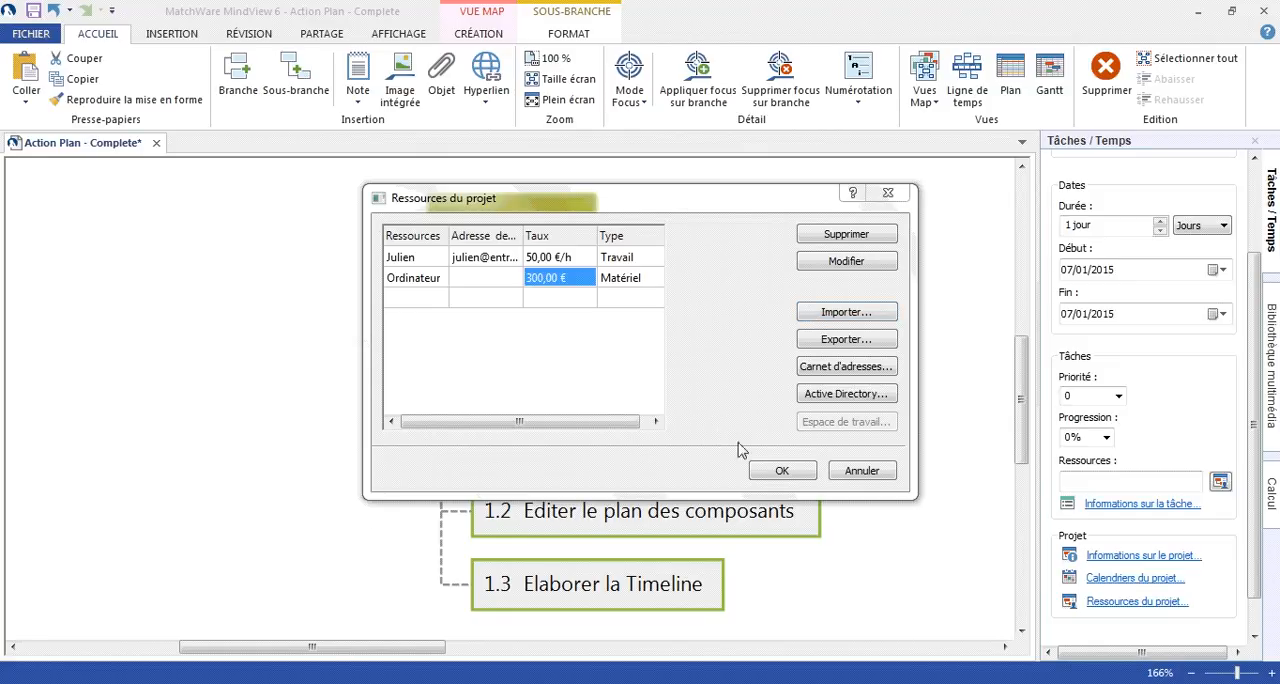
{"action": "left_click", "coordinate": [777, 472]}
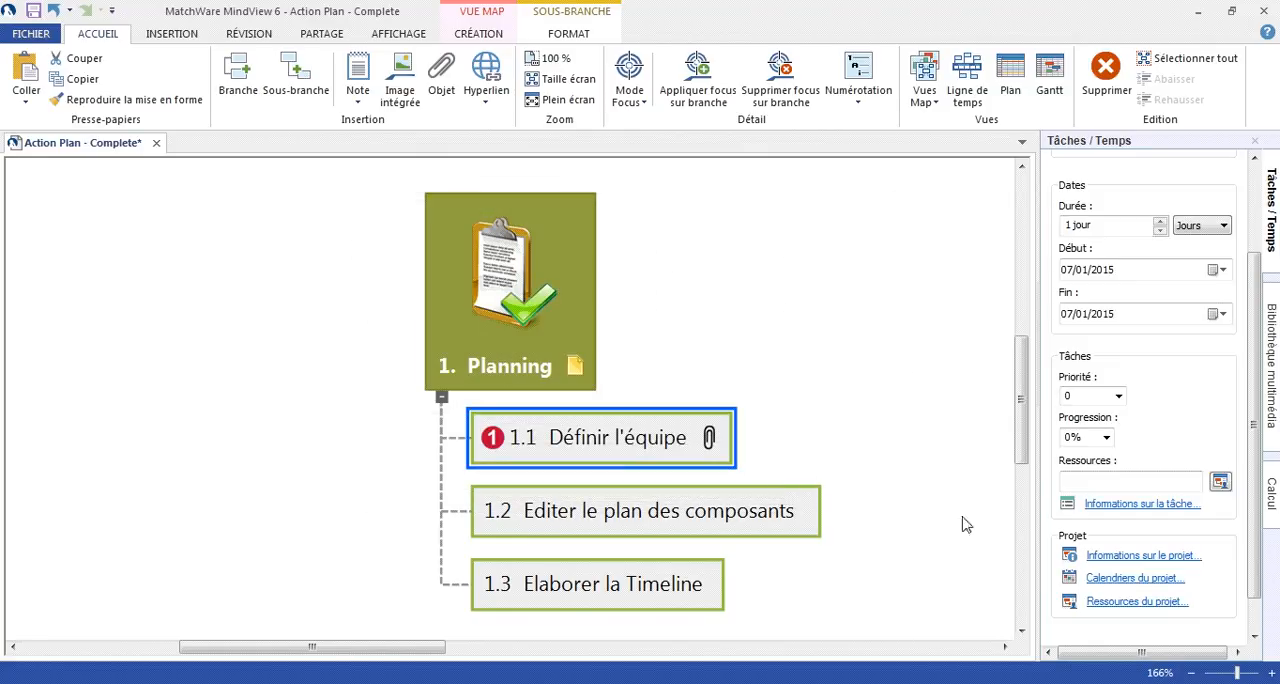
- Make 12 February 2015 a non-working day in the project calendar by clearing its working hours
{"action": "left_click", "coordinate": [1128, 585]}
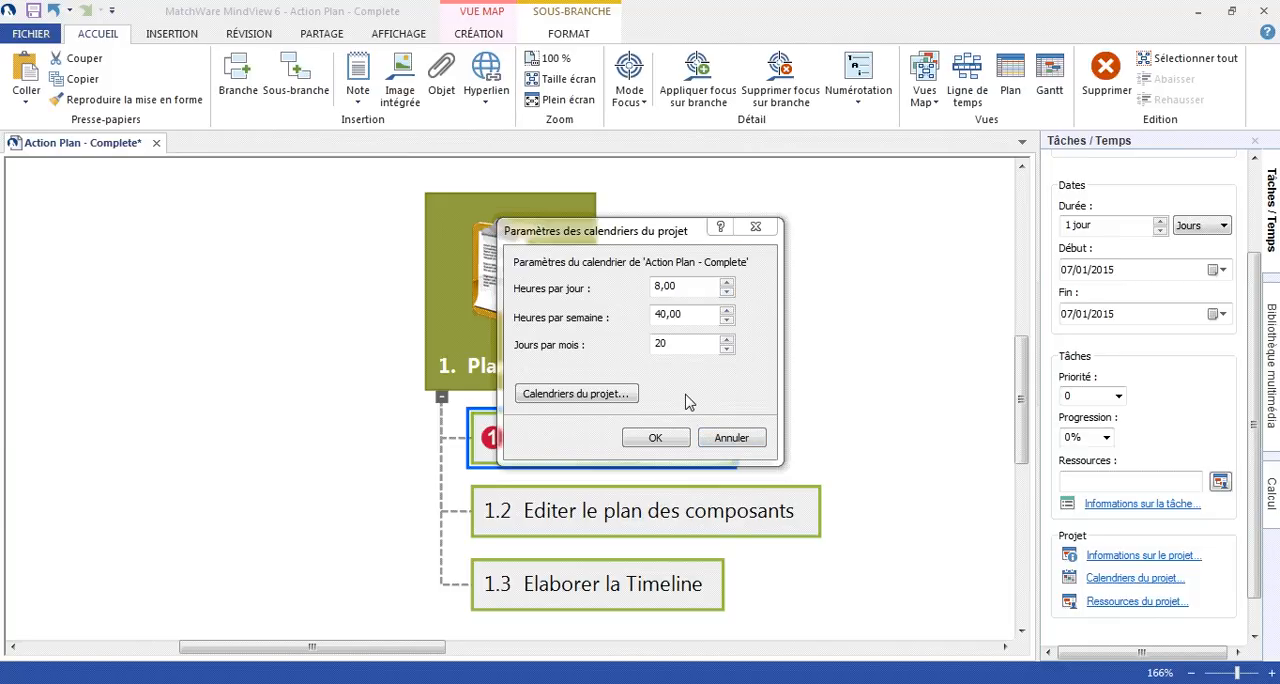
{"action": "left_click", "coordinate": [598, 394]}
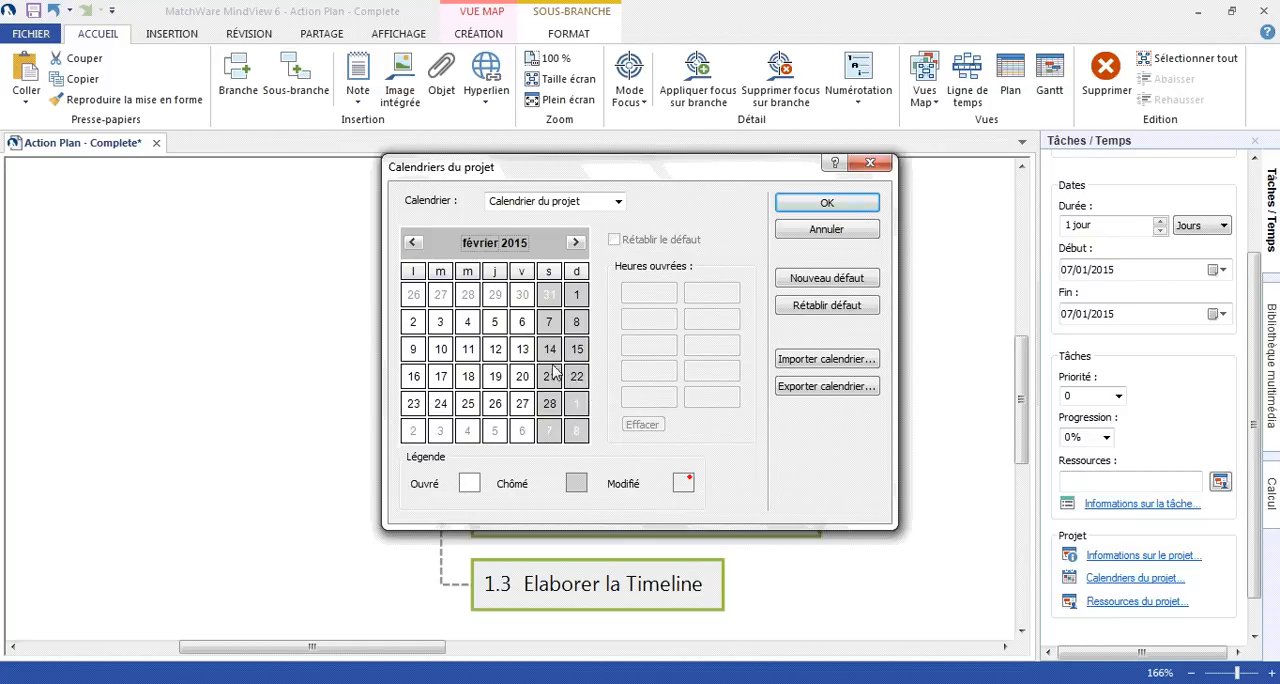
{"action": "left_click", "coordinate": [497, 352]}
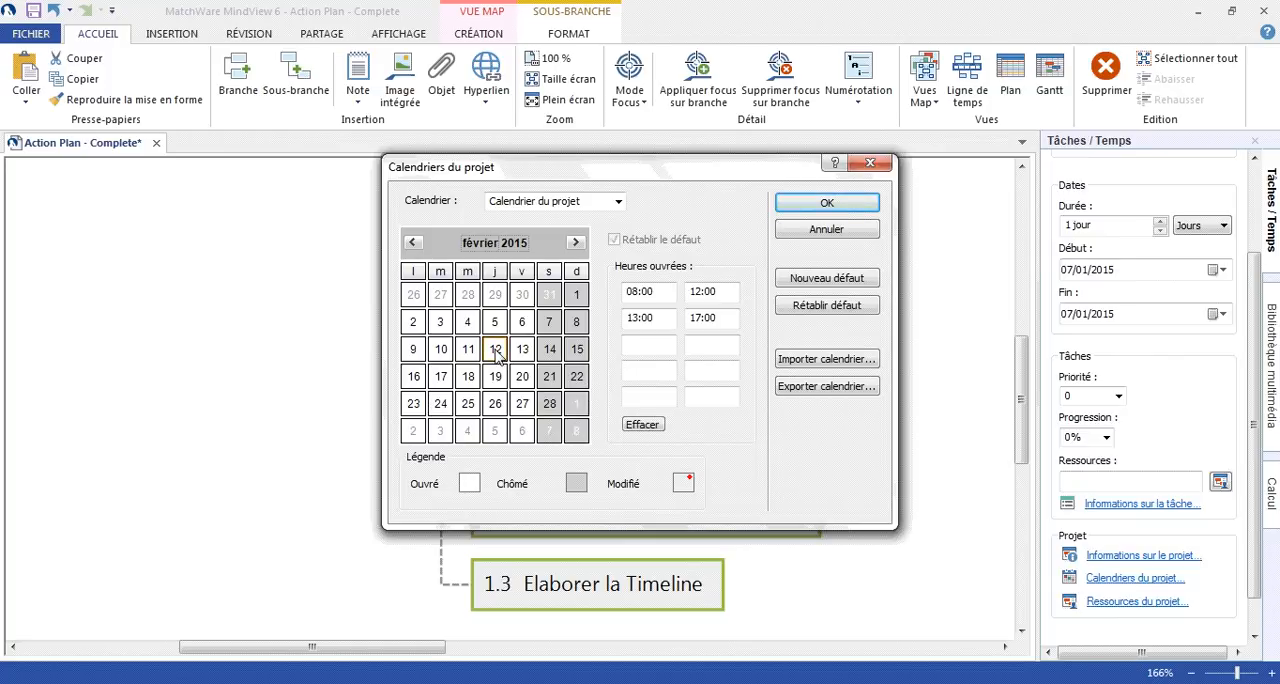
{"action": "left_click", "coordinate": [641, 425]}
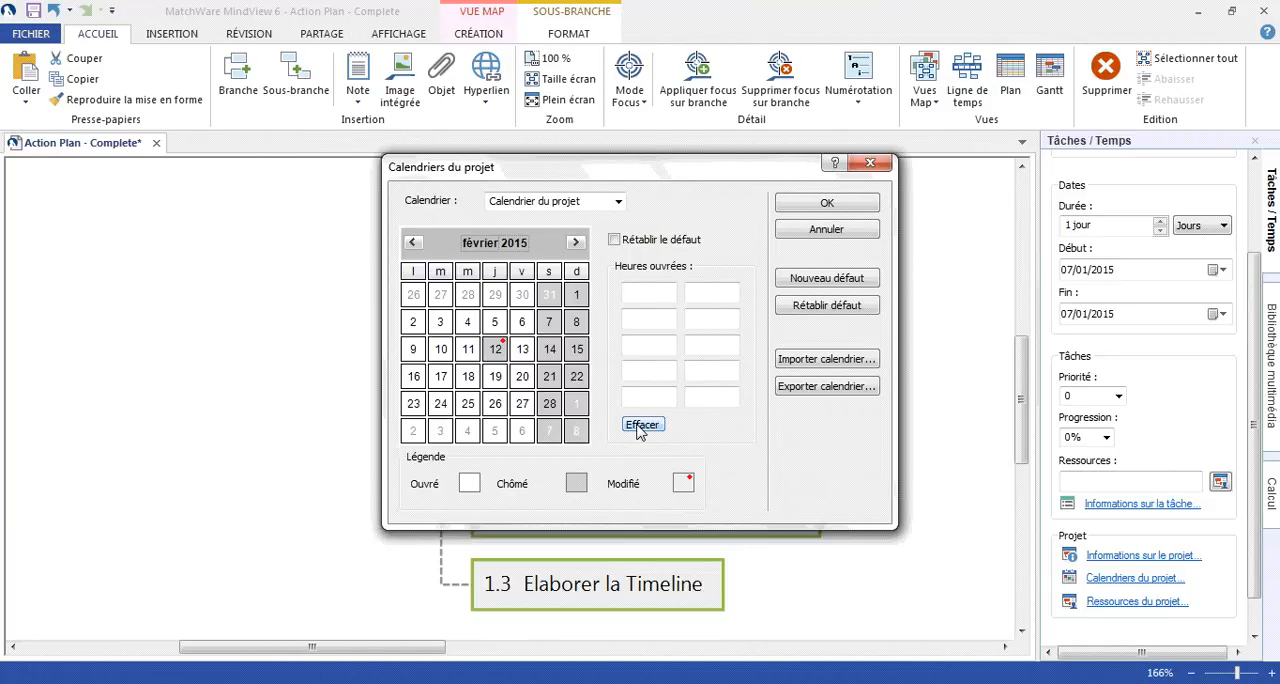
- Examine the weekday working hours for March 2015 and the person's individual calendar, and return to "Calendrier du projet"
{"action": "left_click", "coordinate": [575, 243]}
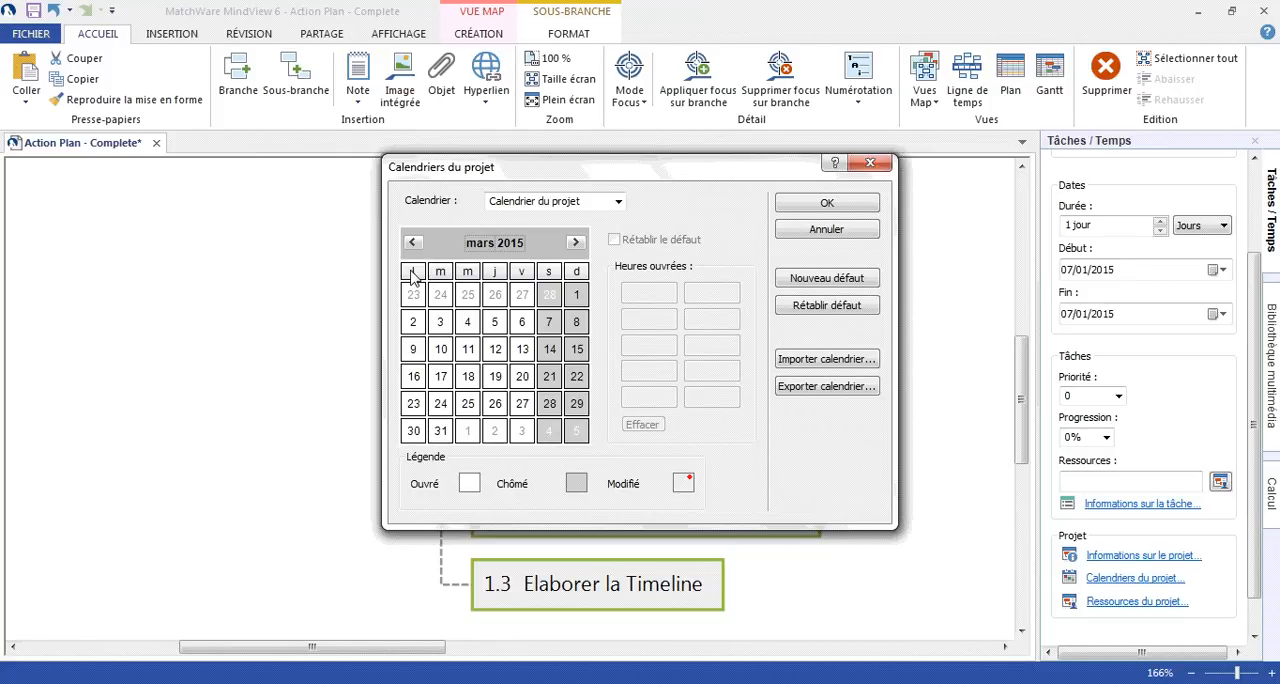
{"action": "left_click_drag", "start_coordinate": [413, 274], "coordinate": [521, 280]}
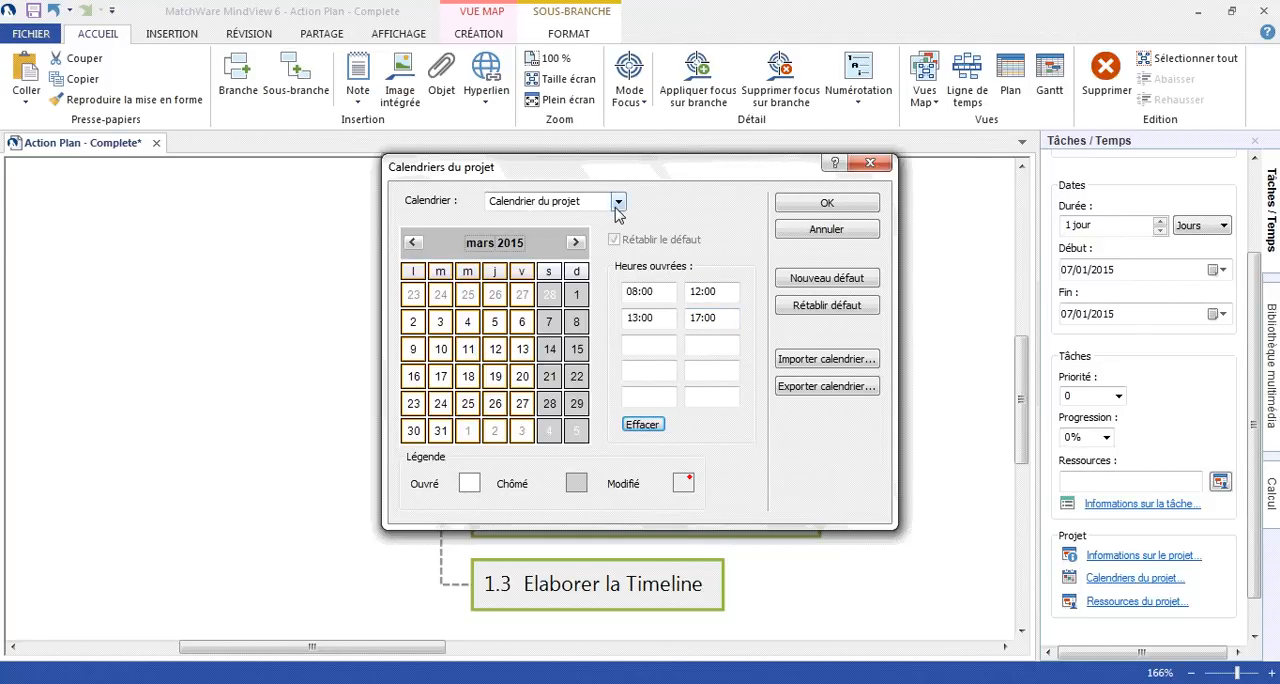
{"action": "left_click", "coordinate": [617, 204]}
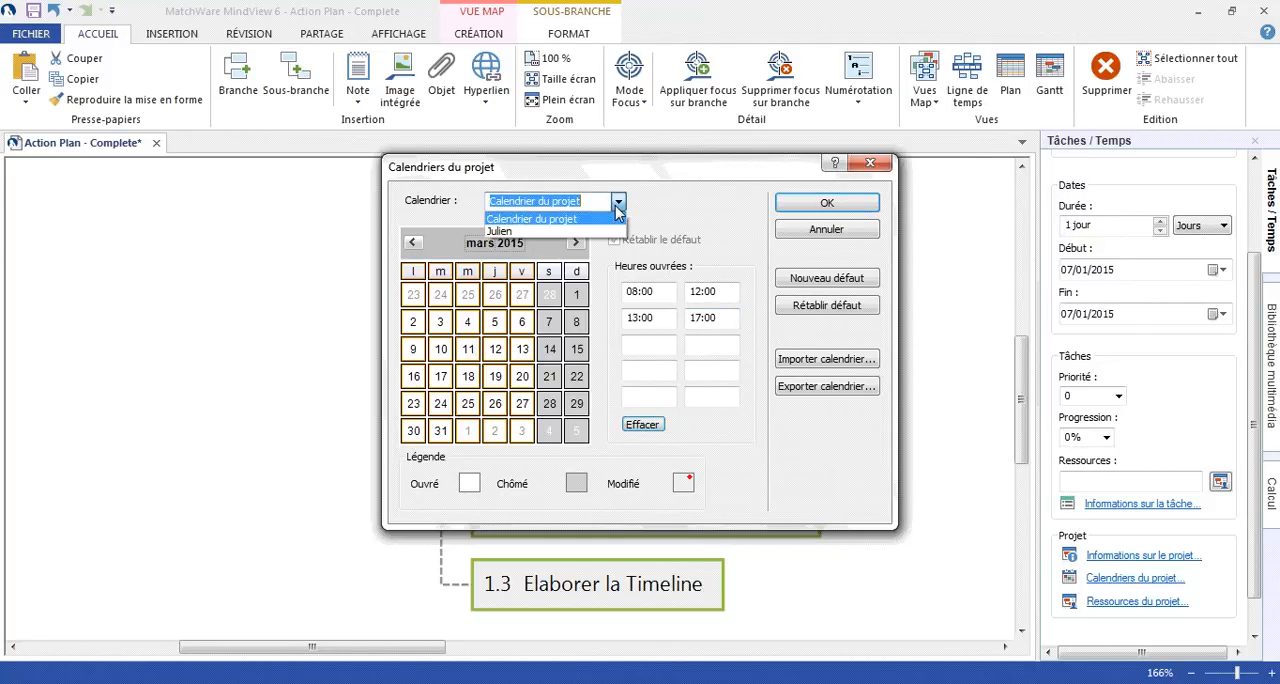
{"action": "left_click", "coordinate": [527, 232]}
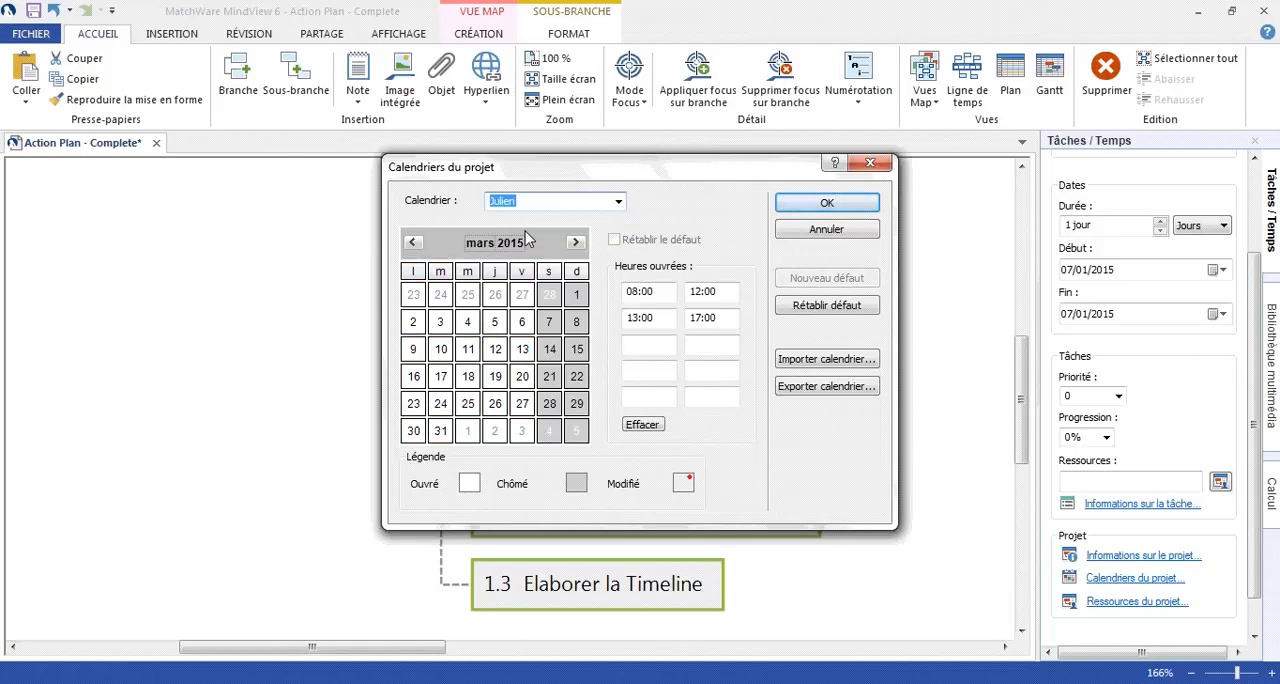
{"action": "left_click", "coordinate": [618, 202]}
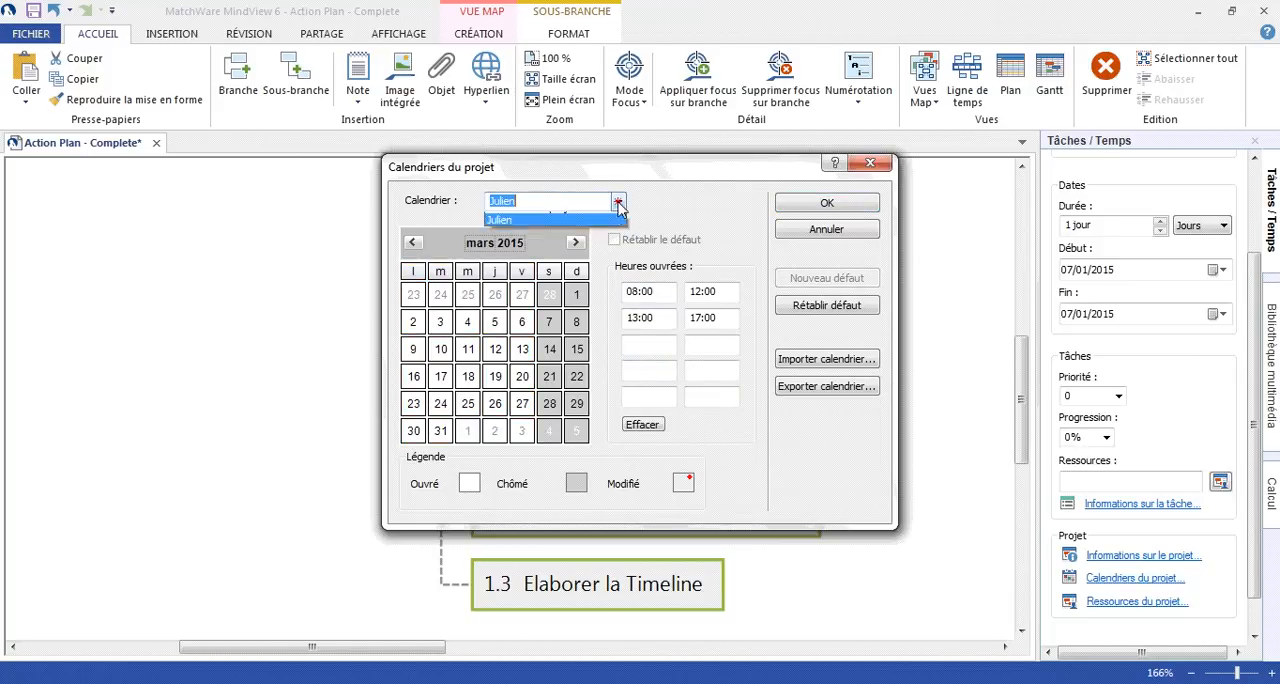
{"action": "left_click", "coordinate": [606, 215]}
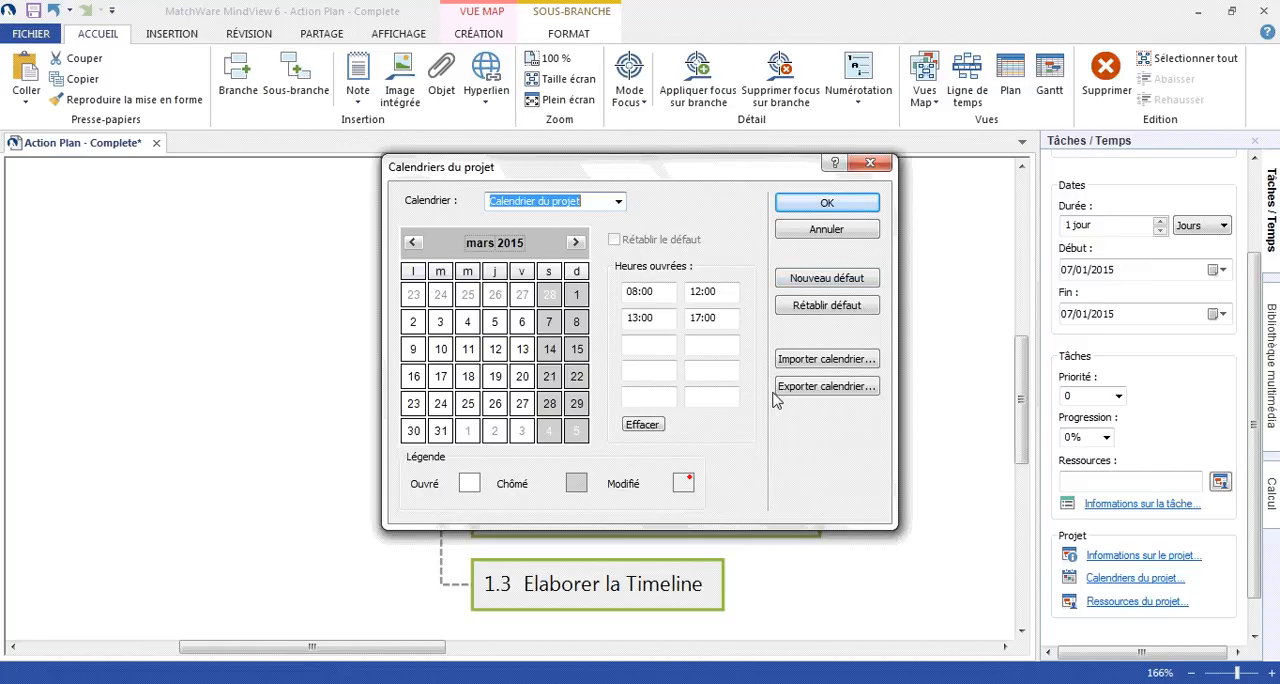
- Confirm the project calendar changes and the project calendar settings
{"action": "left_click", "coordinate": [780, 360]}
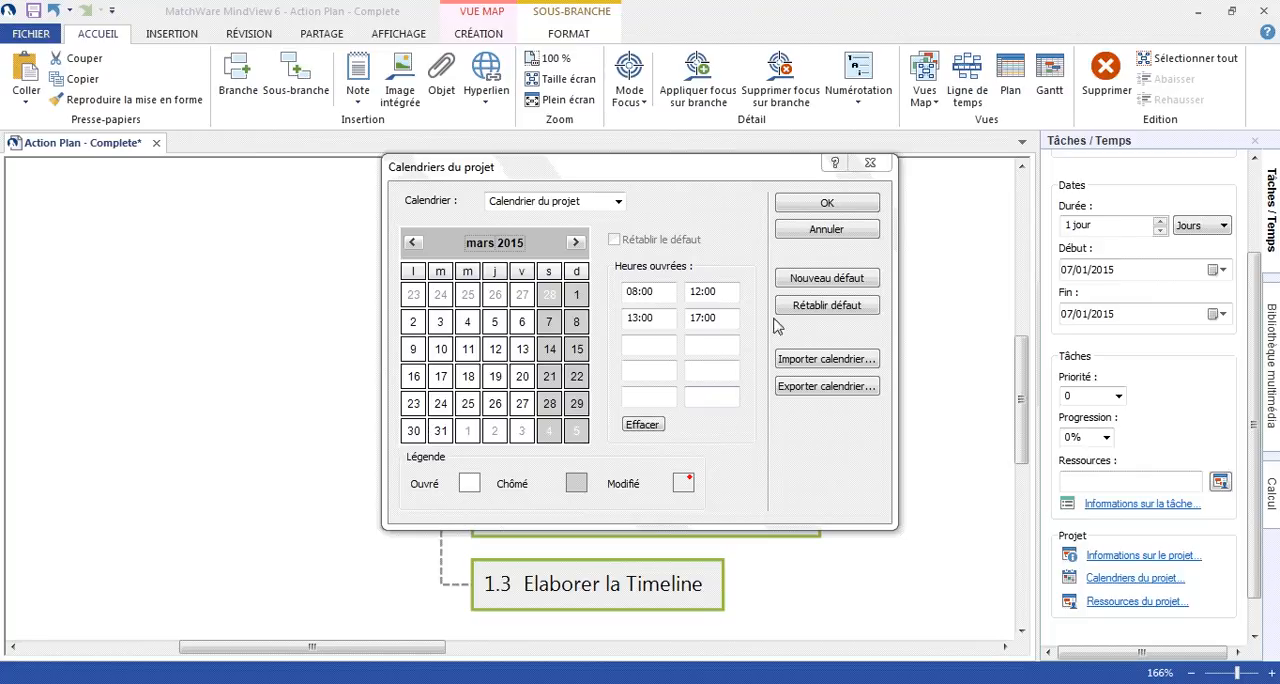
{"action": "left_click", "coordinate": [824, 203]}
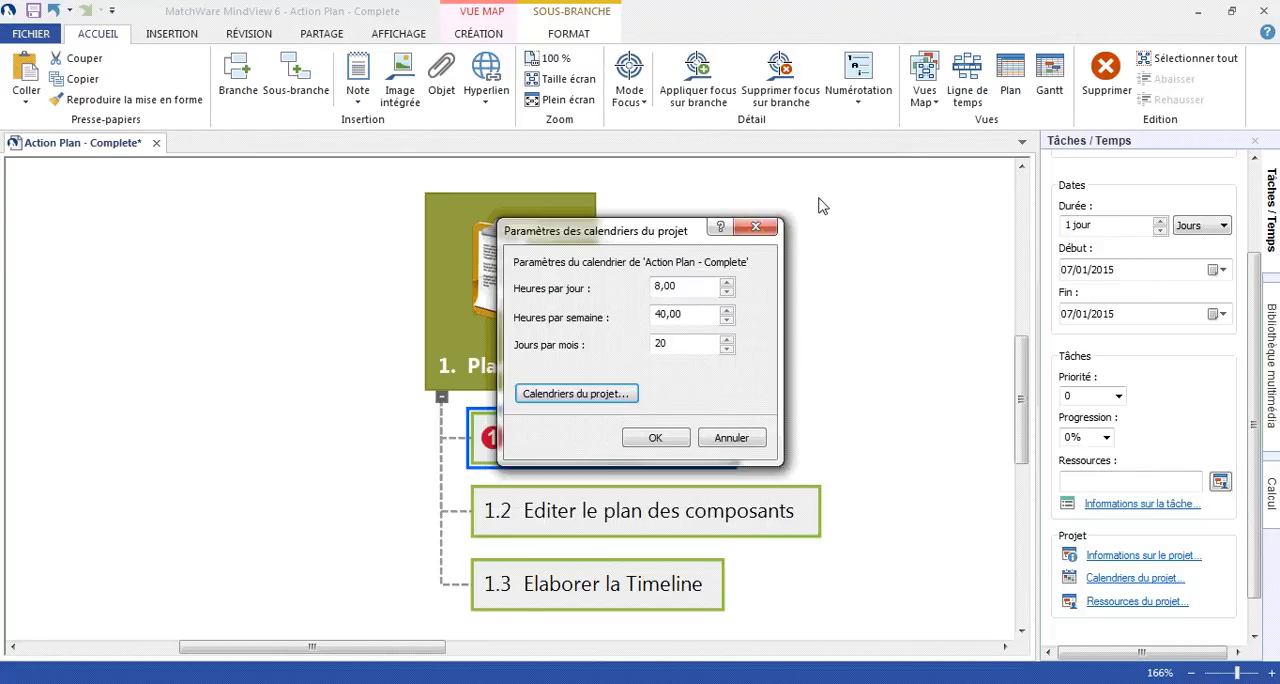
{"action": "left_click", "coordinate": [664, 440]}
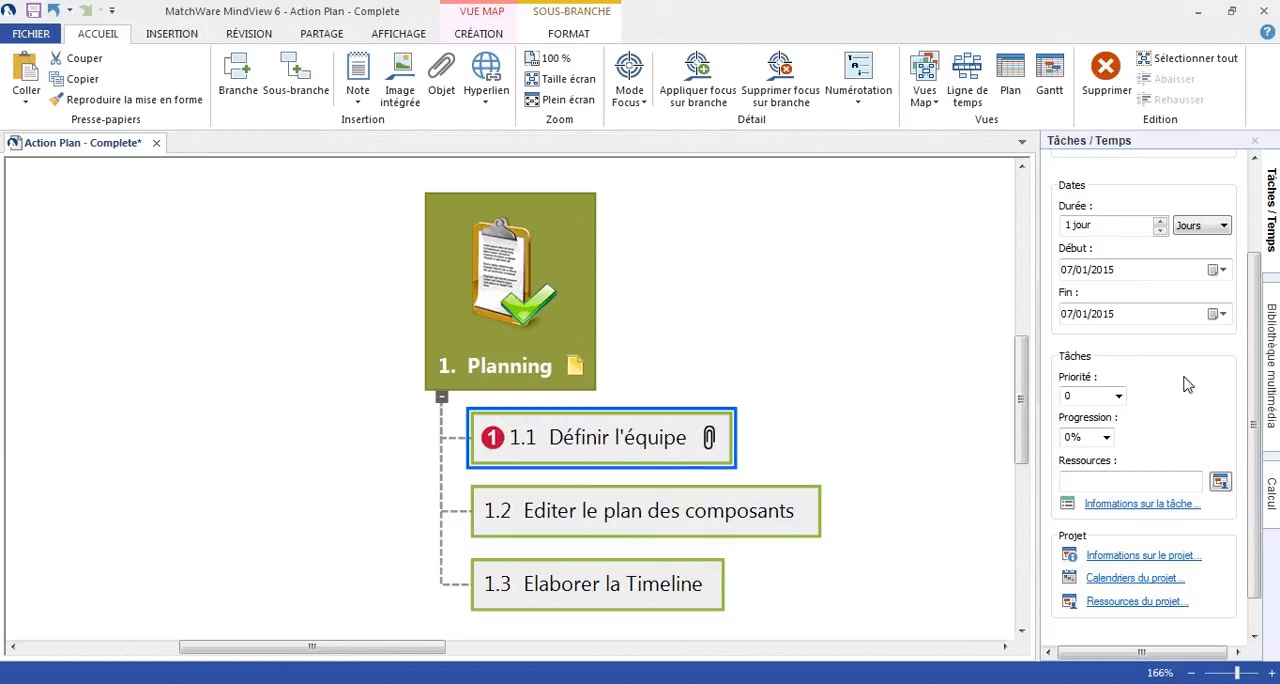
- Set the start date of task 1.1 Définir l'équipe to 08/01/2015 and its duration to 3 jours
{"action": "scroll", "coordinate": [1256, 342], "scroll_direction": "up", "scroll_amount": 2}
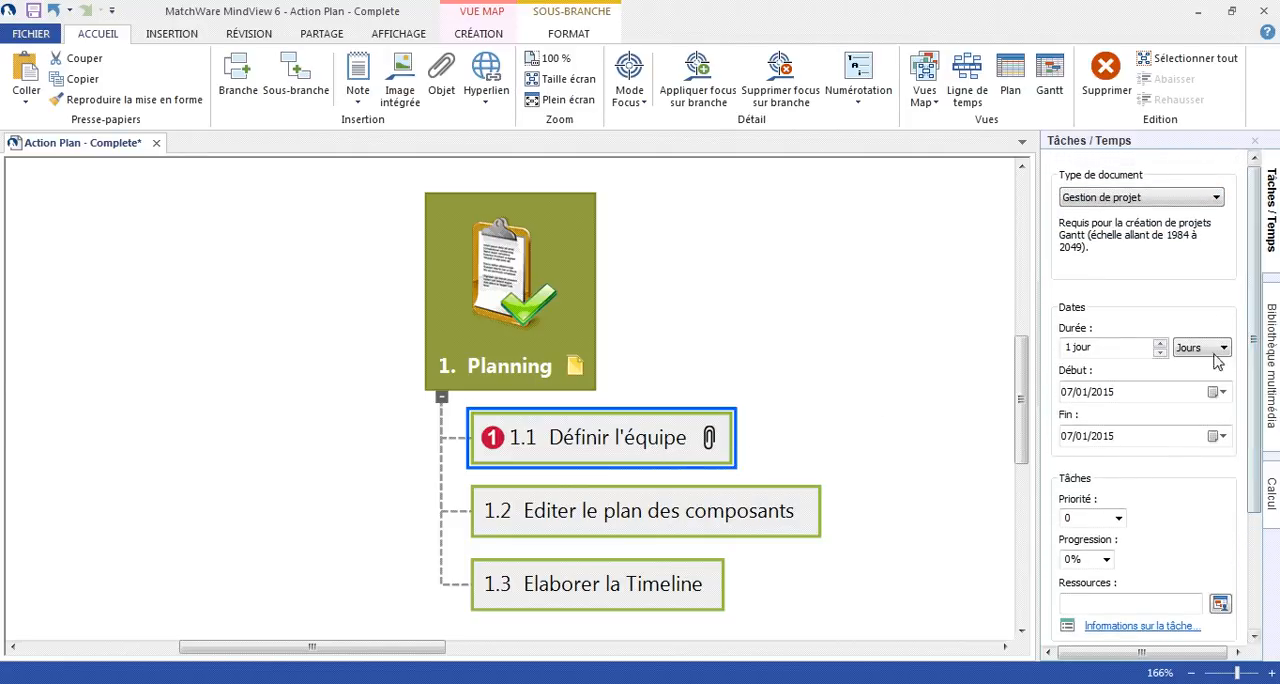
{"action": "left_click", "coordinate": [1214, 392]}
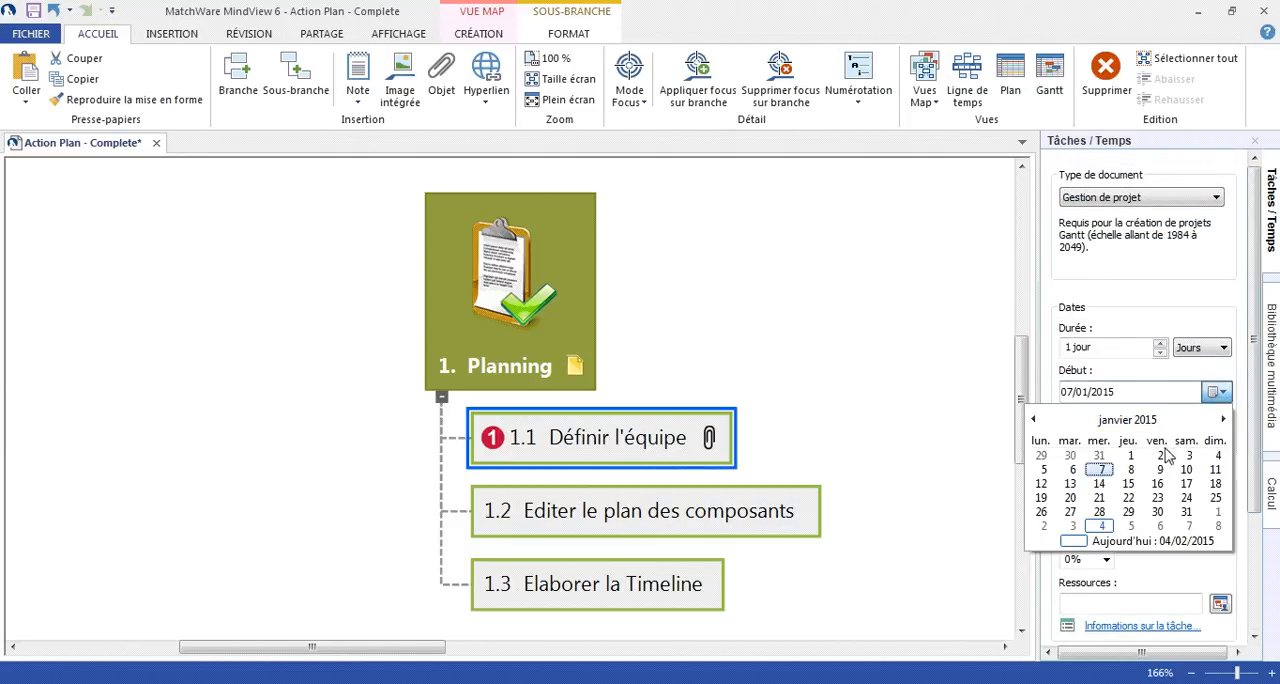
{"action": "left_click", "coordinate": [1130, 469]}
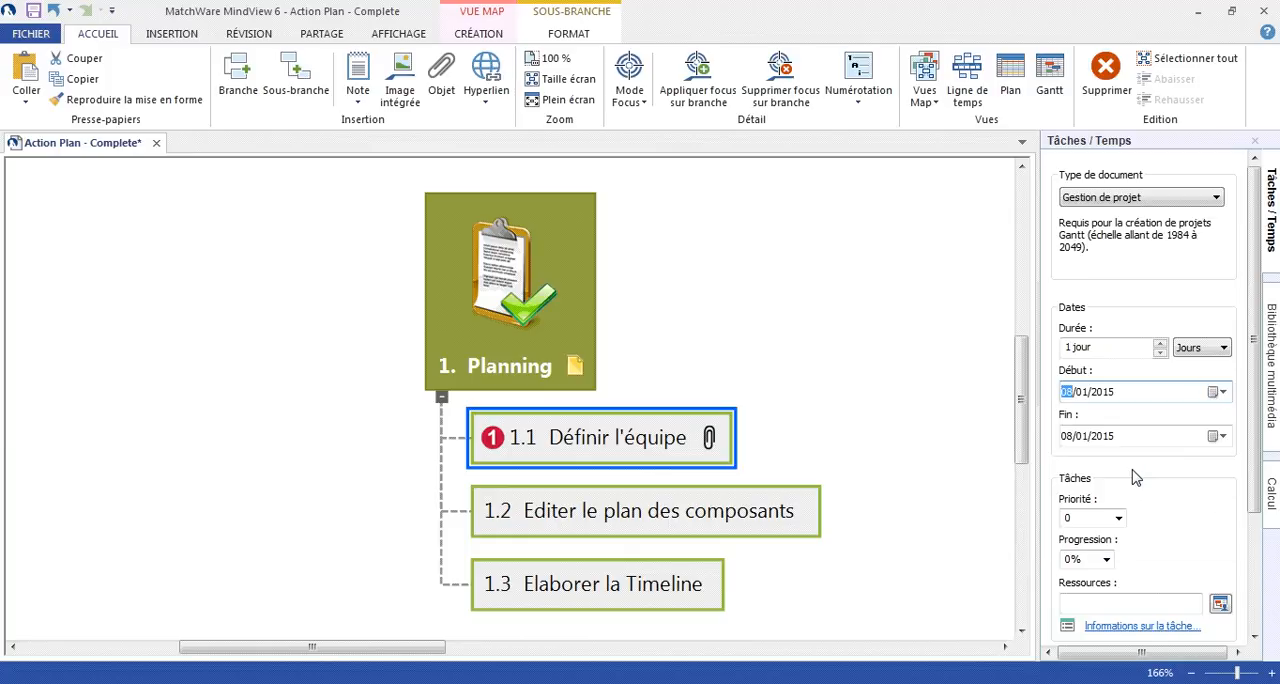
{"action": "left_click", "coordinate": [1200, 352]}
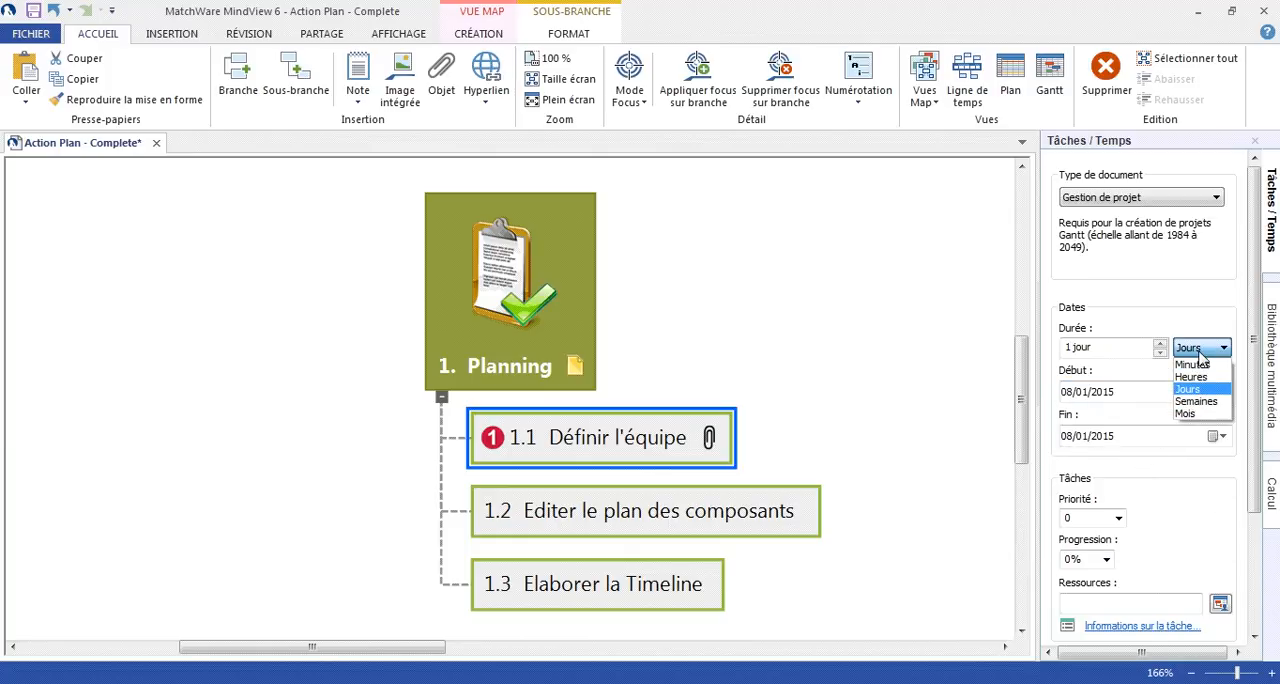
{"action": "left_click", "coordinate": [1200, 350]}
{"action": "left_click", "coordinate": [1160, 344]}
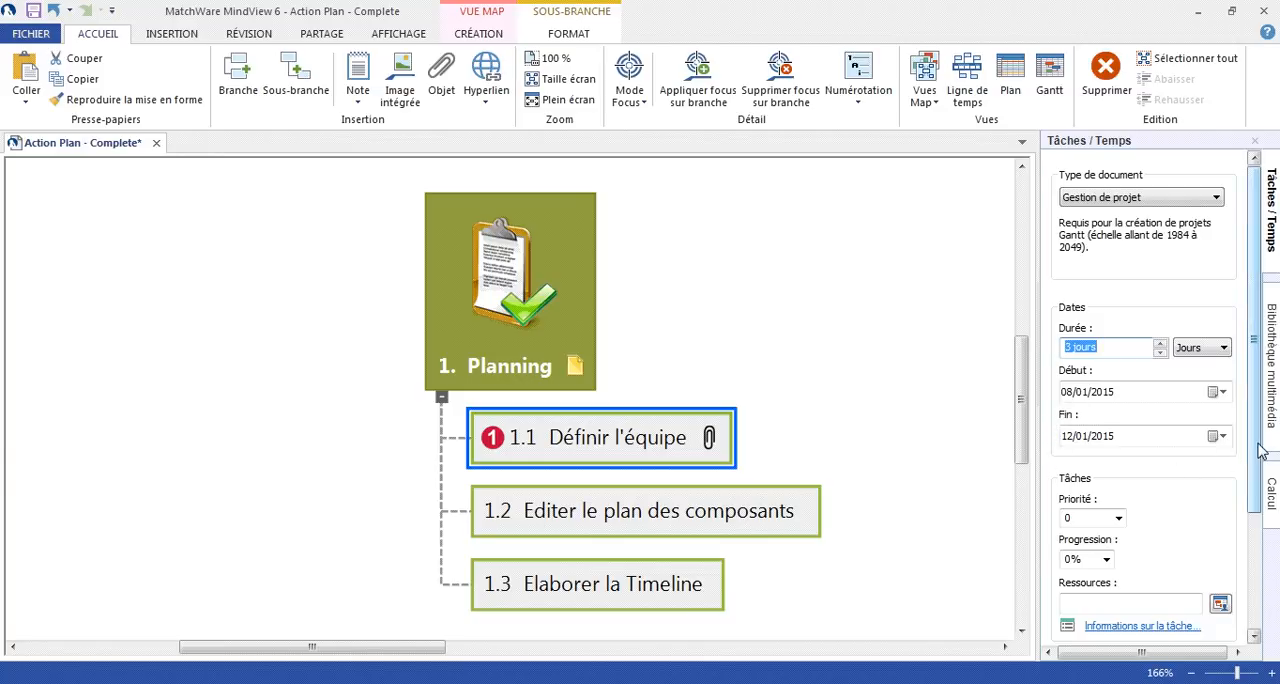
- Assign the person resource to task 1.1 Définir l'équipe and close the task and time settings
{"action": "left_click_drag", "start_coordinate": [1250, 445], "coordinate": [1248, 539]}
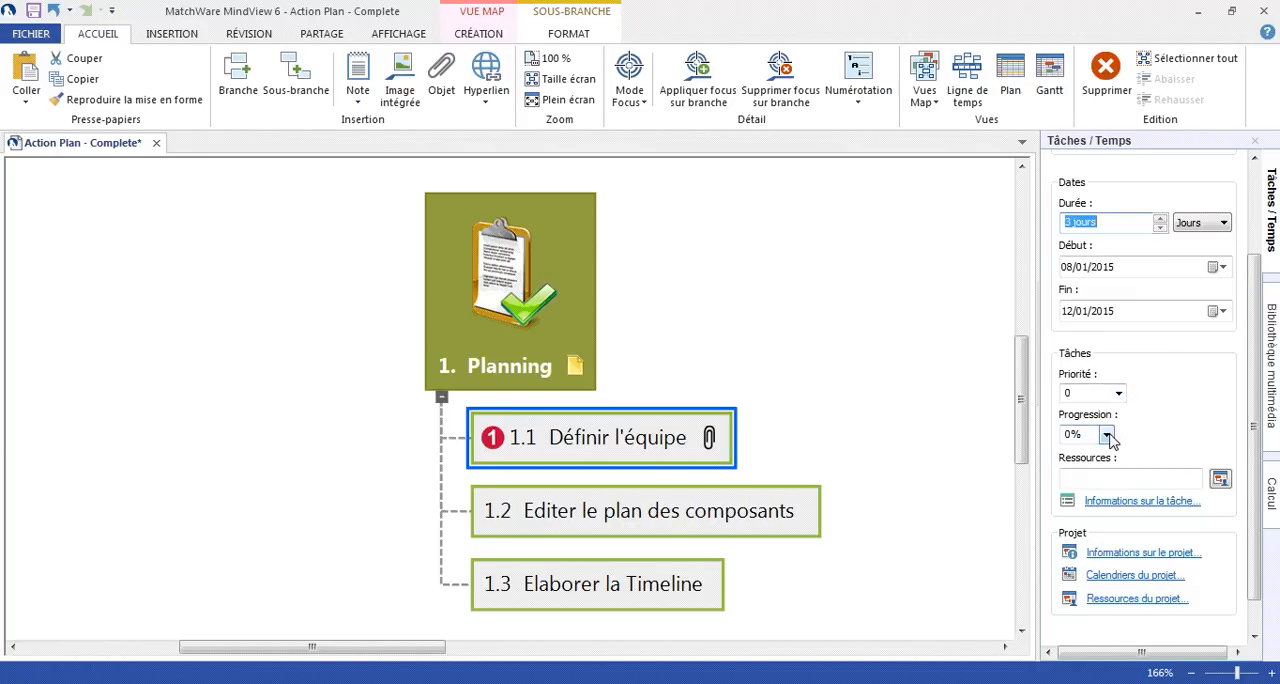
{"action": "left_click", "coordinate": [1096, 476]}
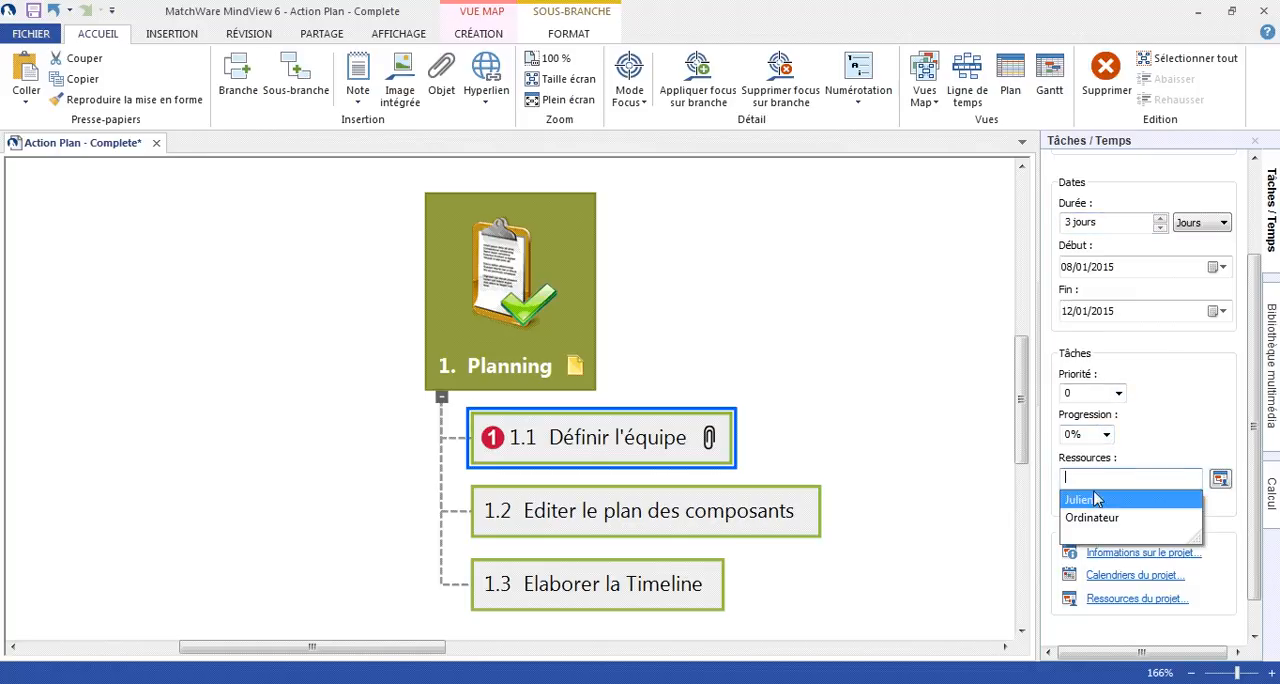
{"action": "left_click", "coordinate": [1094, 499]}
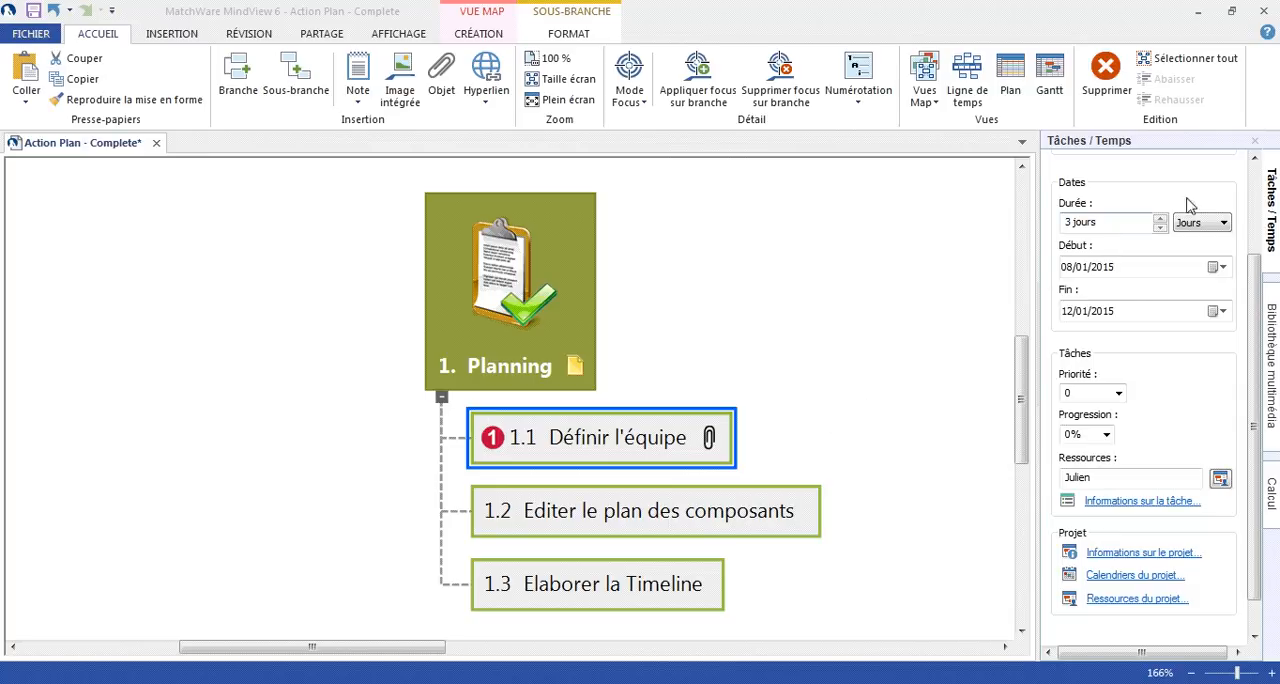
{"action": "left_click", "coordinate": [1252, 144]}
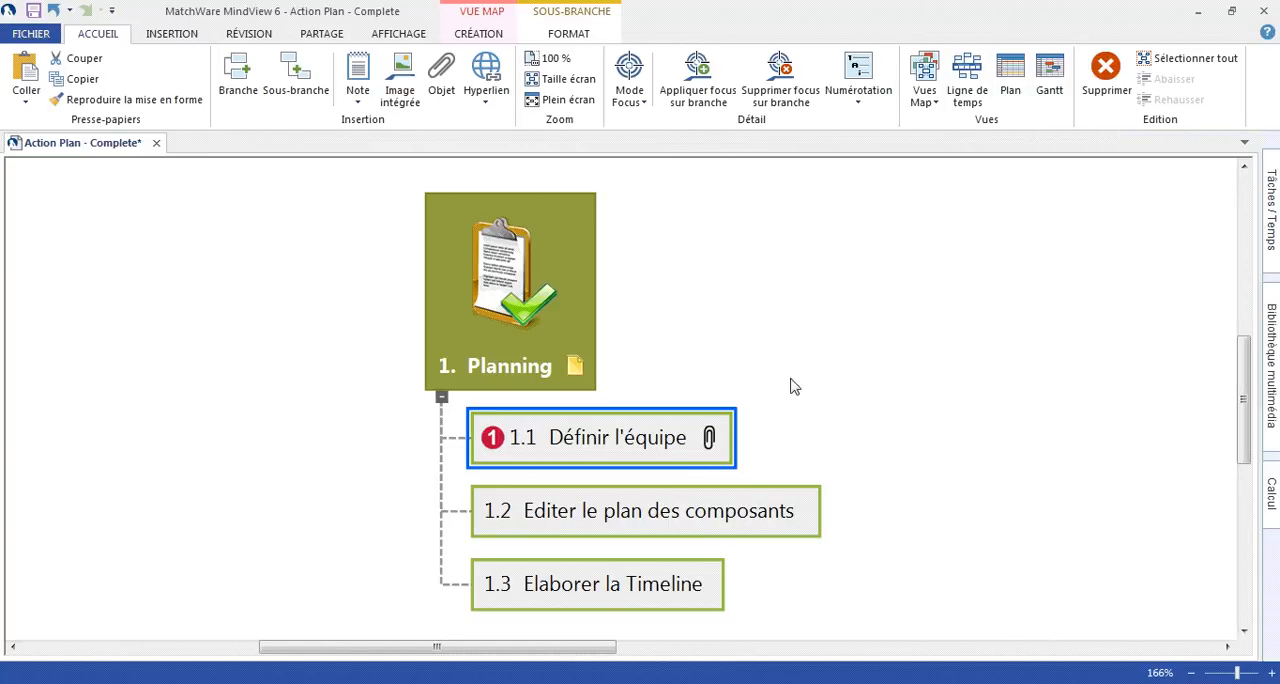
- Display the Début/Fin and Progression data under branch 1.1 Définir l'équipe in the map
{"action": "right_click", "coordinate": [625, 440]}
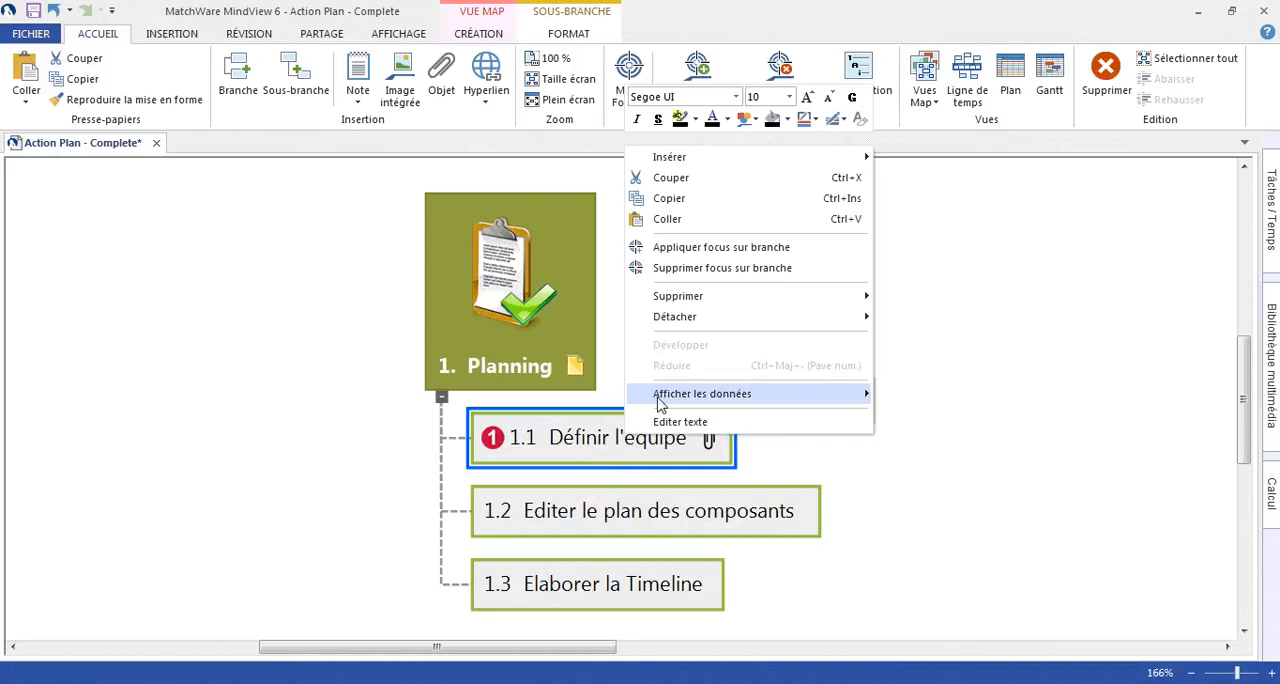
{"action": "mouse_move", "coordinate": [697, 401]}
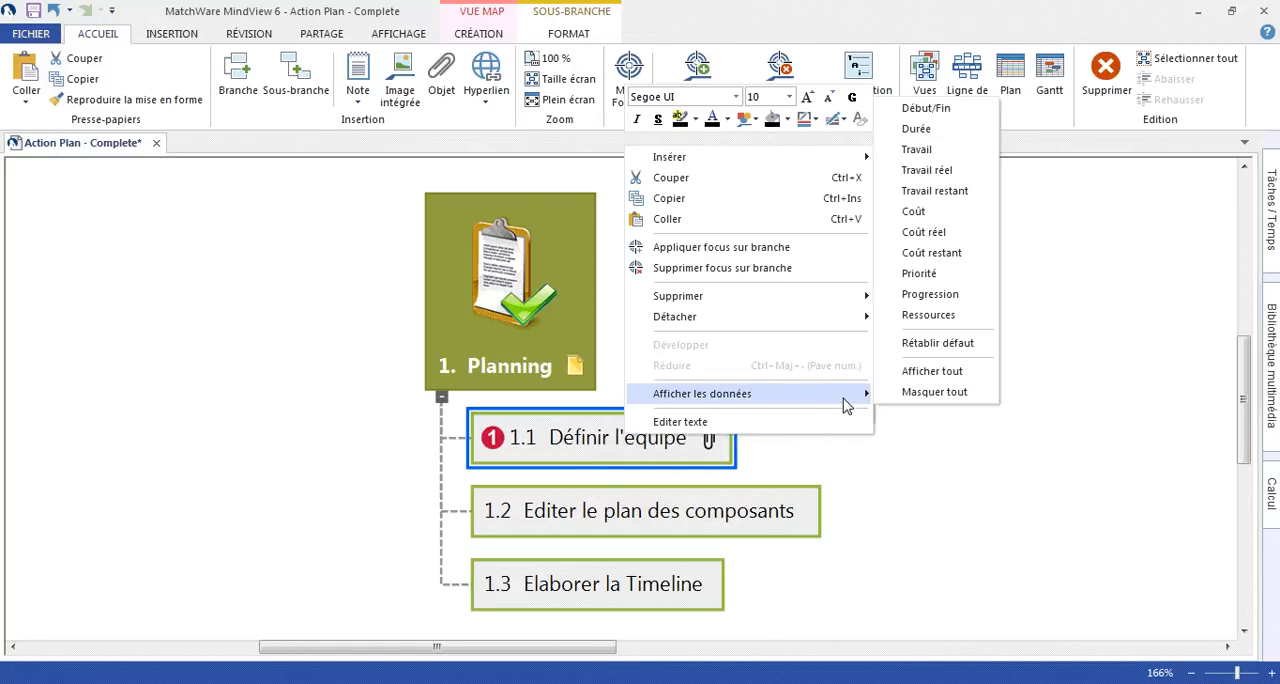
{"action": "left_click", "coordinate": [912, 112]}
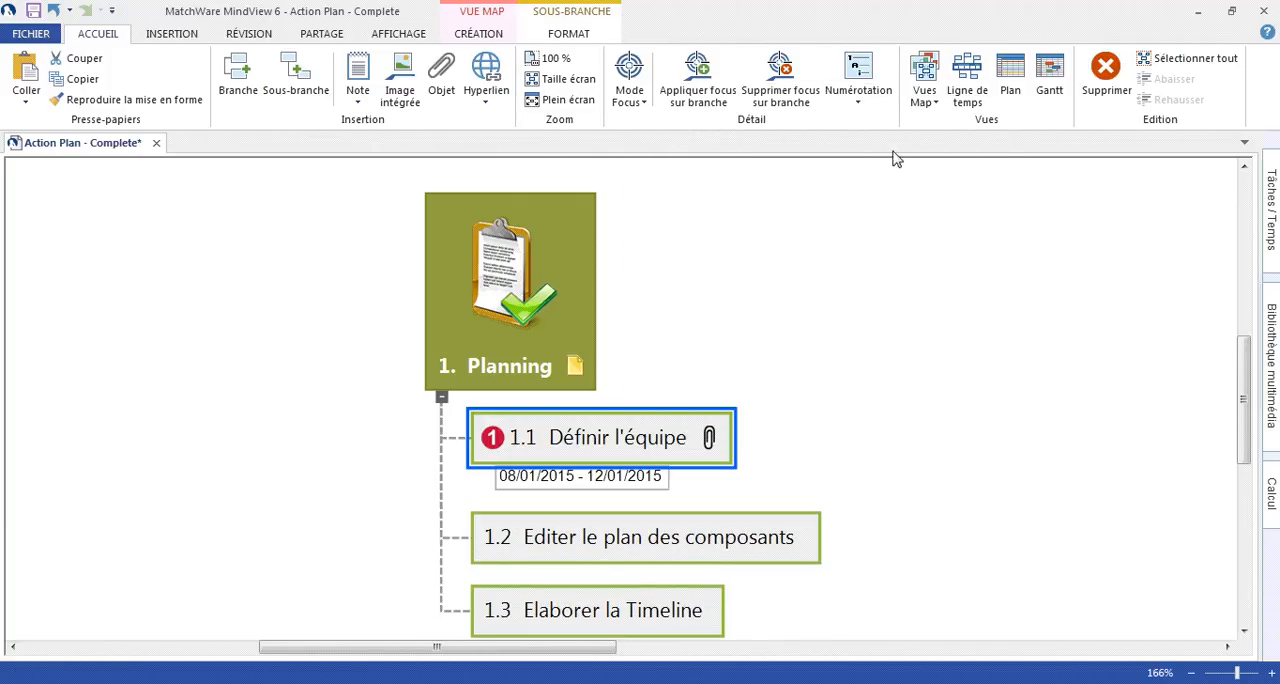
{"action": "right_click", "coordinate": [655, 437]}
{"action": "mouse_move", "coordinate": [886, 386]}
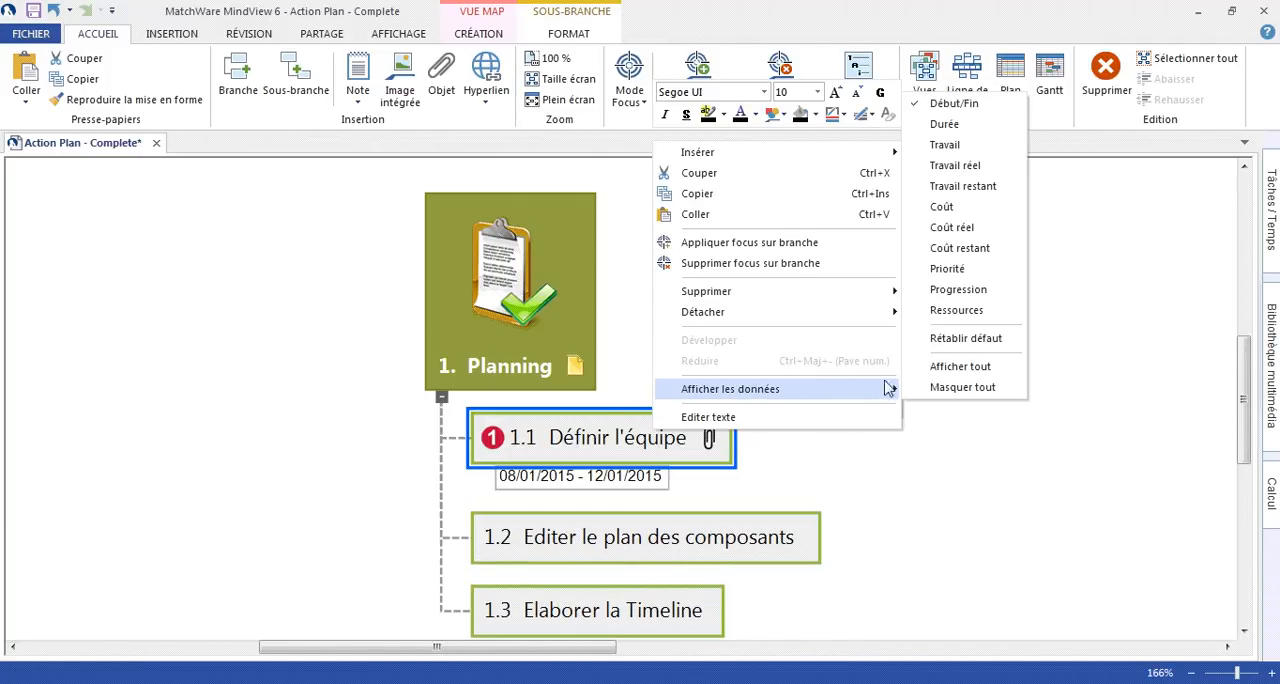
{"action": "left_click", "coordinate": [958, 290]}
- Add the Ressources and Durée data to the information displayed under branch 1.1 Définir l'équipe
{"action": "right_click", "coordinate": [656, 438]}
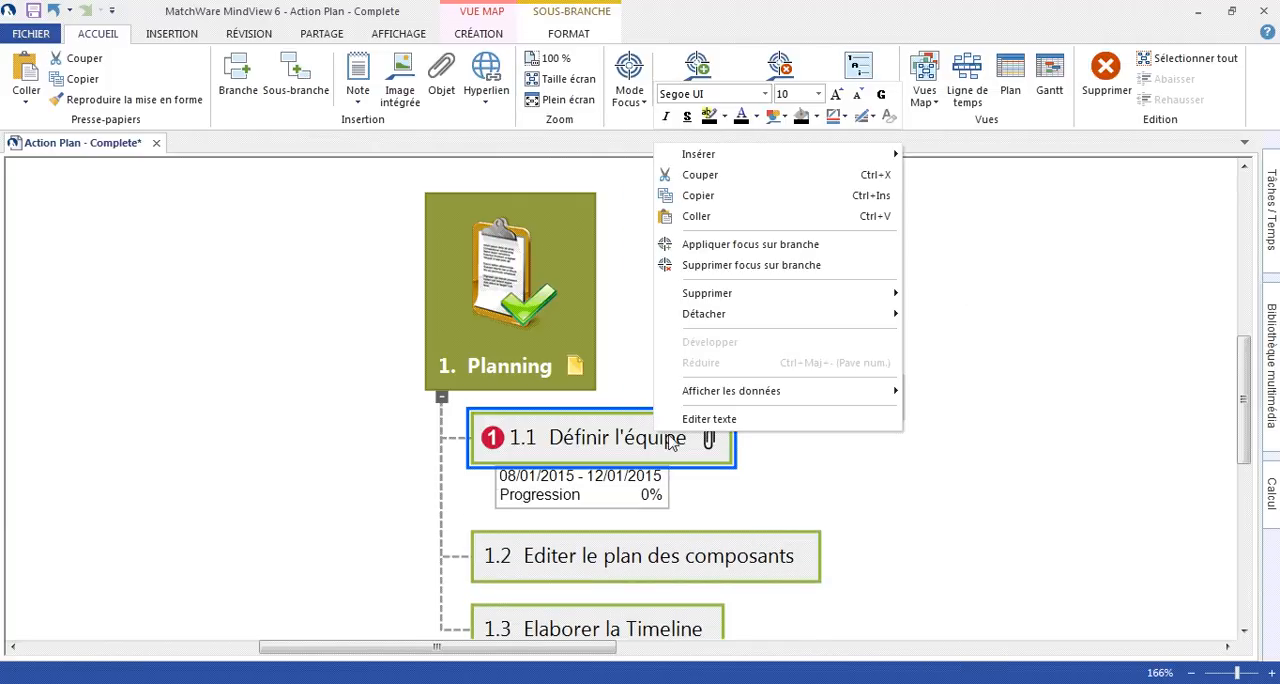
{"action": "mouse_move", "coordinate": [849, 392]}
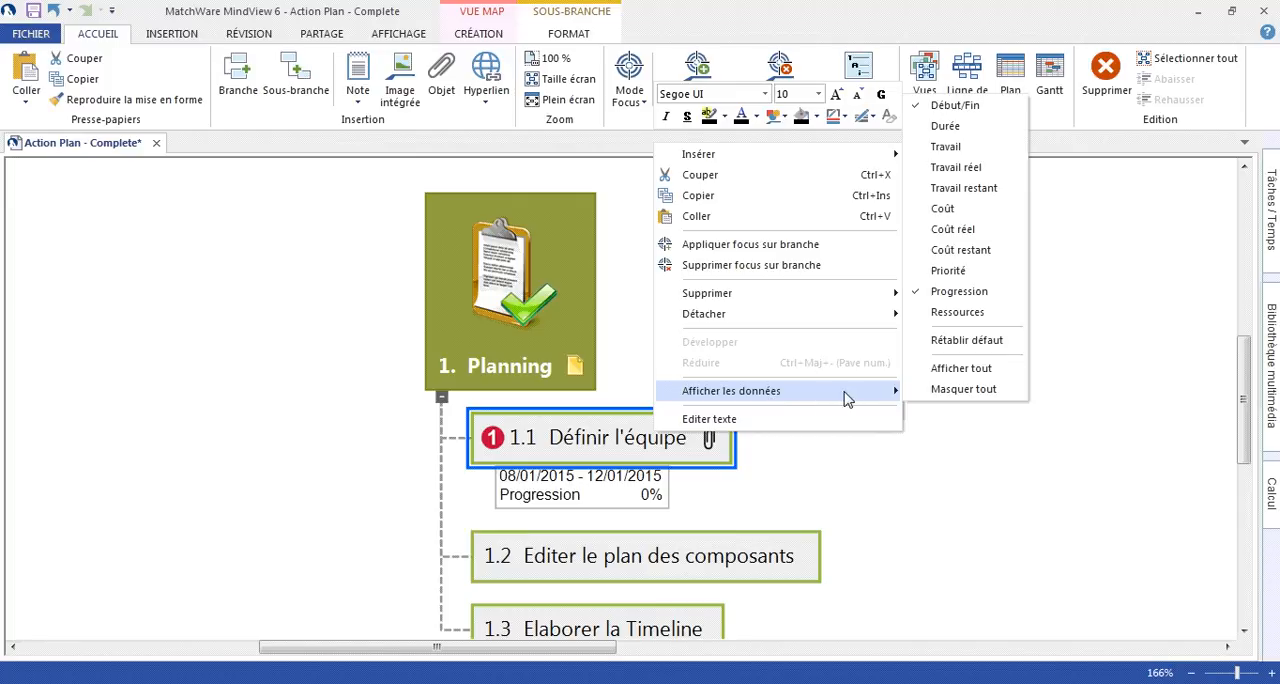
{"action": "left_click", "coordinate": [942, 316]}
{"action": "right_click", "coordinate": [648, 438]}
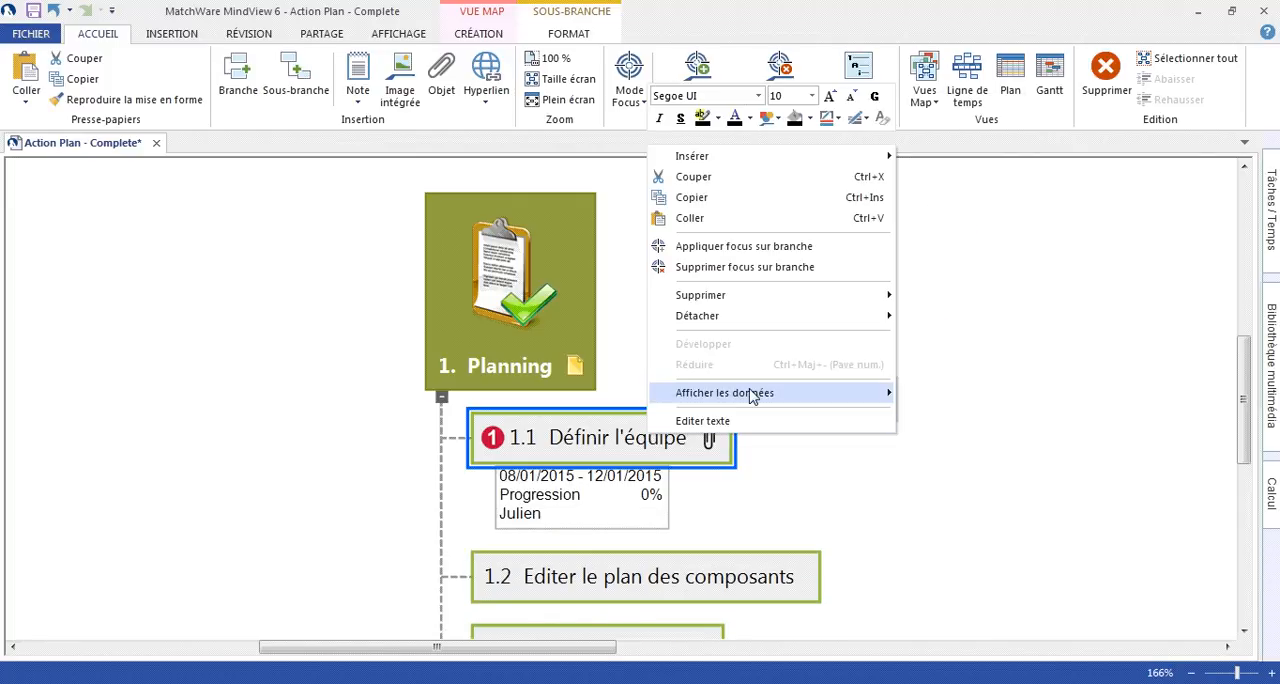
{"action": "mouse_move", "coordinate": [752, 395]}
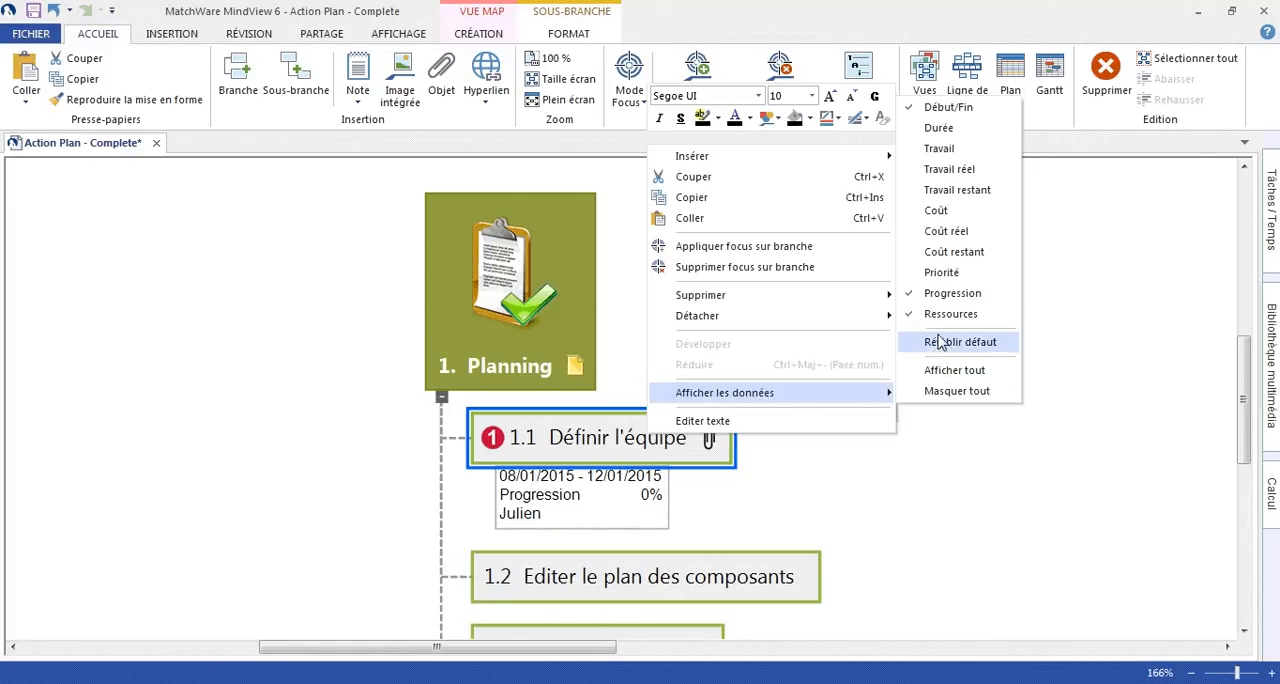
{"action": "left_click", "coordinate": [936, 130]}
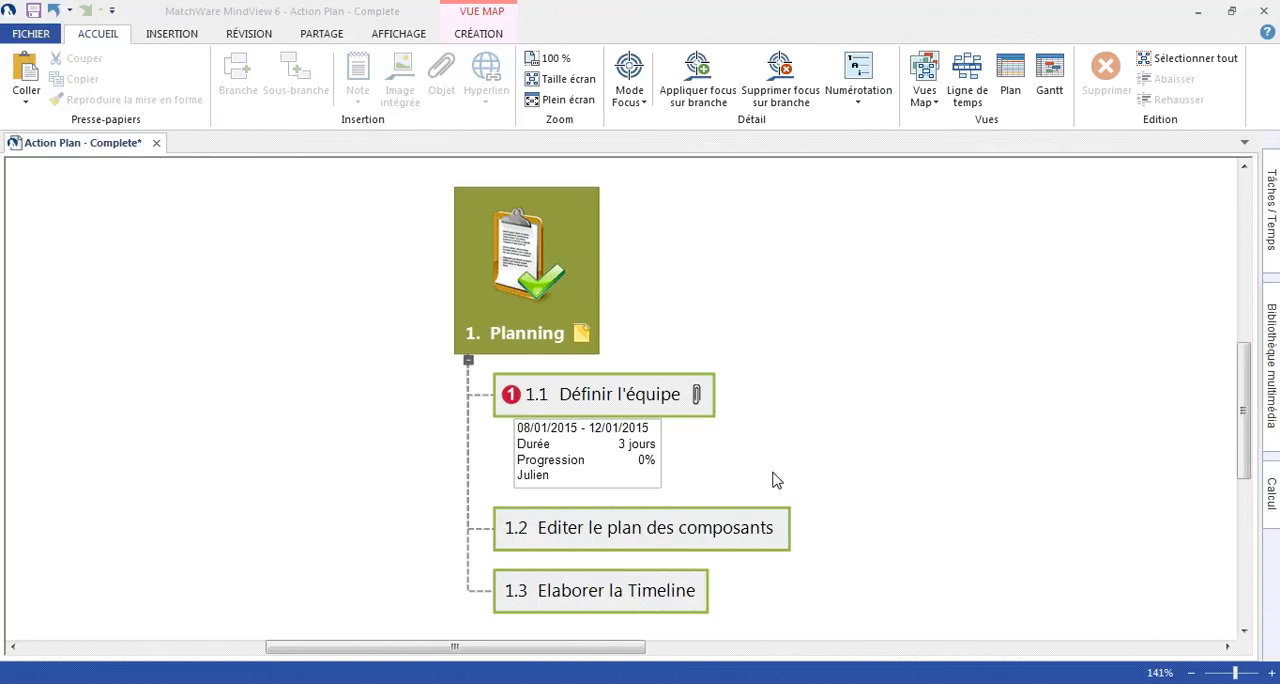
- Display the Début/Fin, Durée and Progression data under branches 1.2 Editer le plan des composants and 1.3 Elaborer la Timeline together
{"action": "left_click_drag", "start_coordinate": [766, 466], "coordinate": [687, 617]}
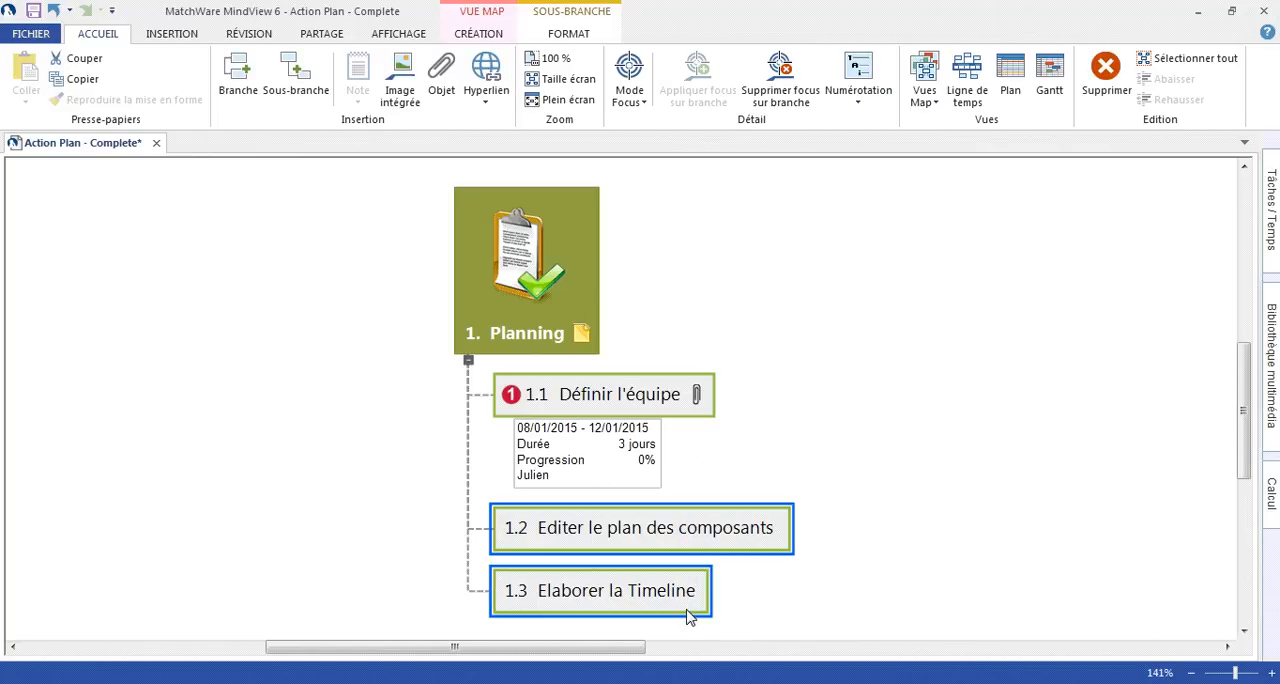
{"action": "left_click", "coordinate": [572, 36]}
{"action": "left_click", "coordinate": [758, 76]}
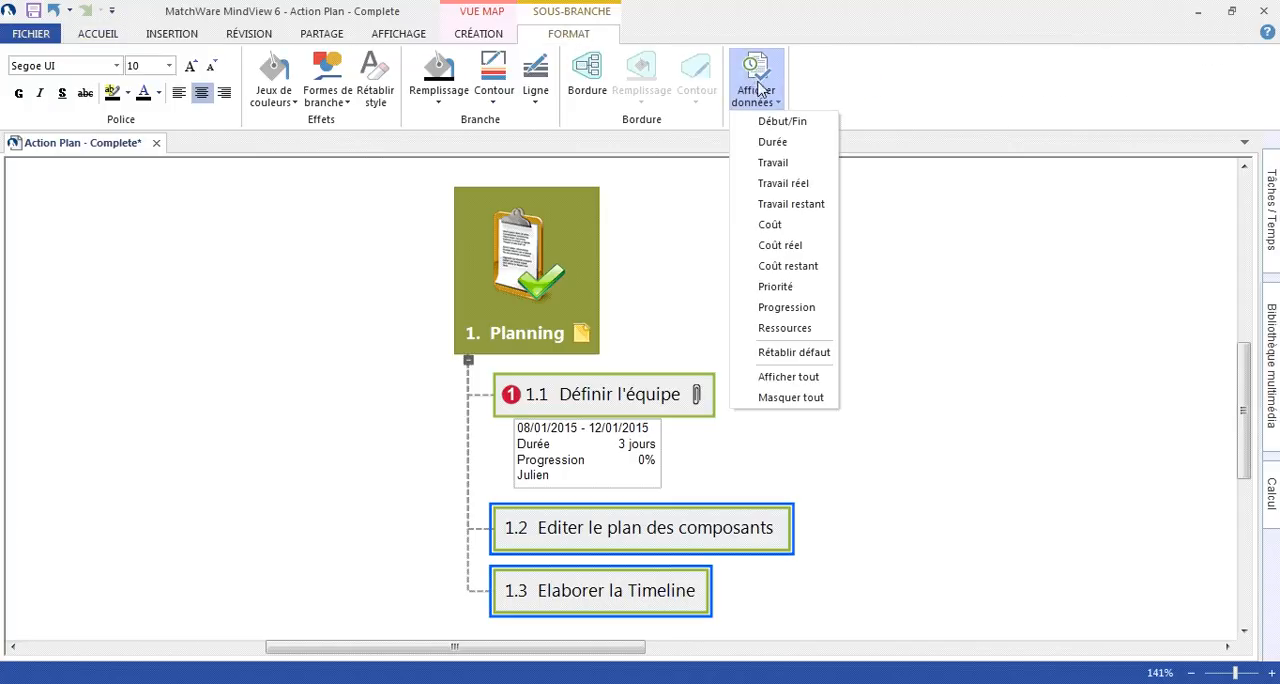
{"action": "left_click", "coordinate": [767, 124]}
{"action": "left_click", "coordinate": [758, 88]}
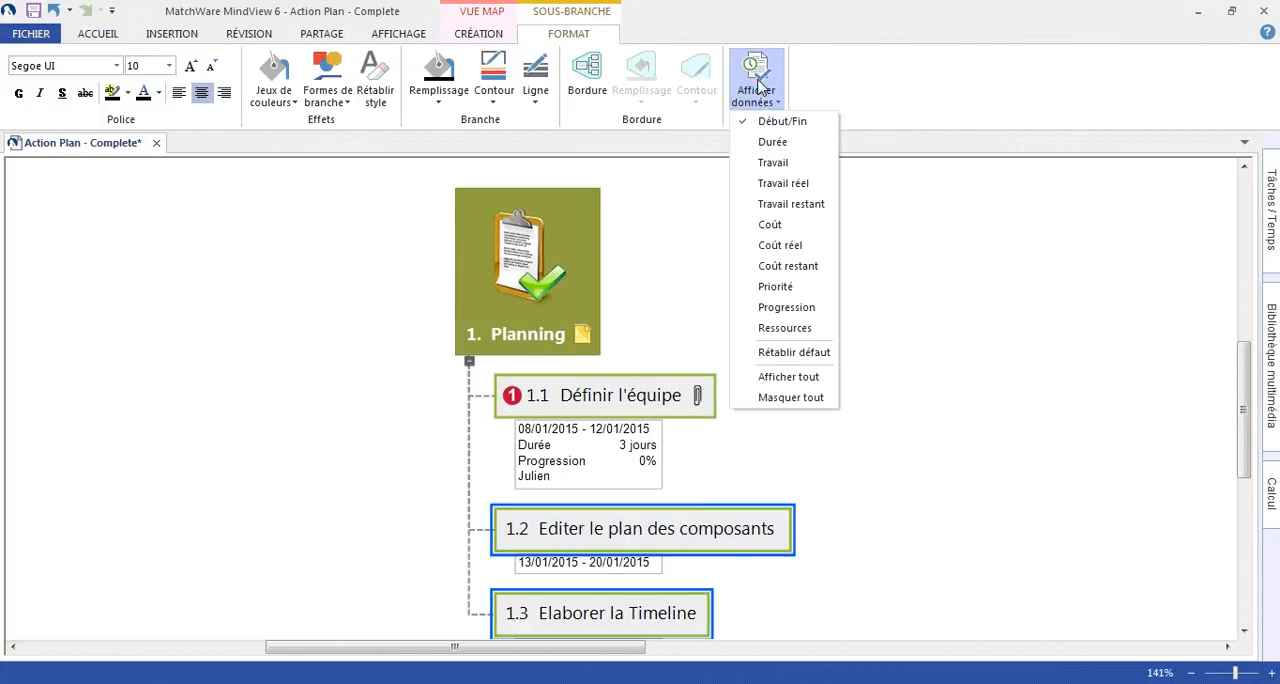
{"action": "left_click", "coordinate": [772, 144]}
{"action": "left_click", "coordinate": [760, 95]}
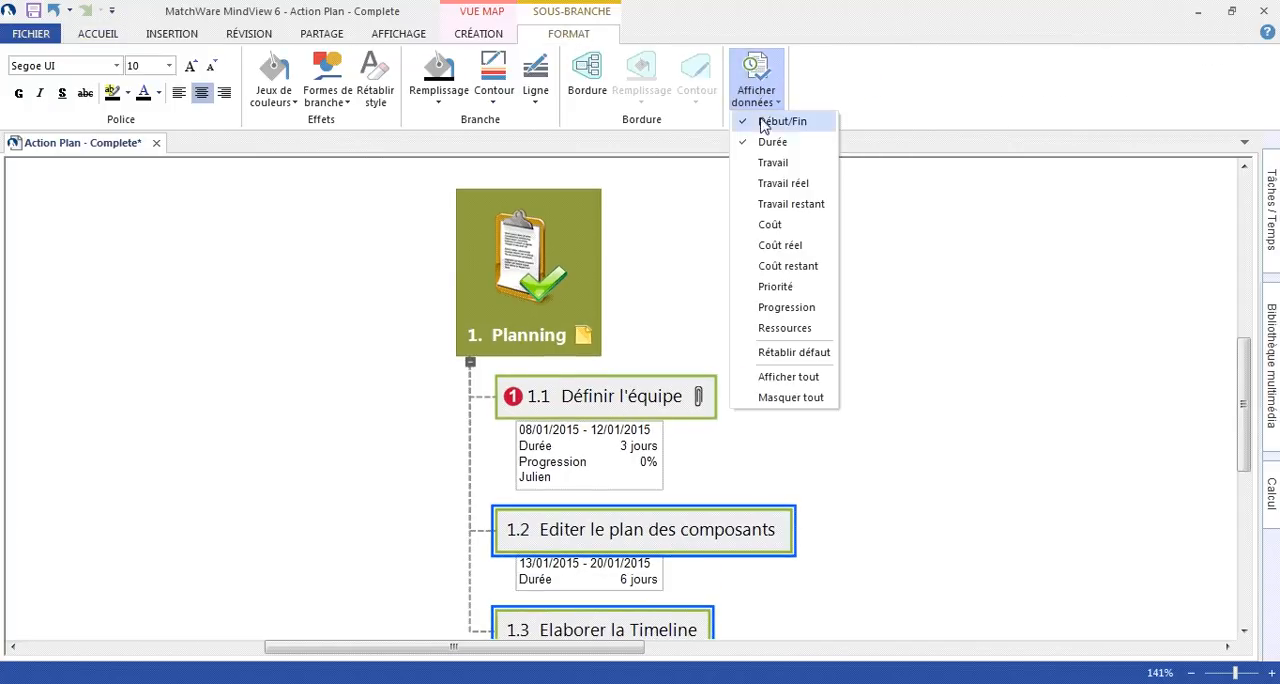
{"action": "left_click", "coordinate": [782, 306]}
{"action": "scroll", "coordinate": [790, 325], "scroll_direction": "down", "scroll_amount": 2}
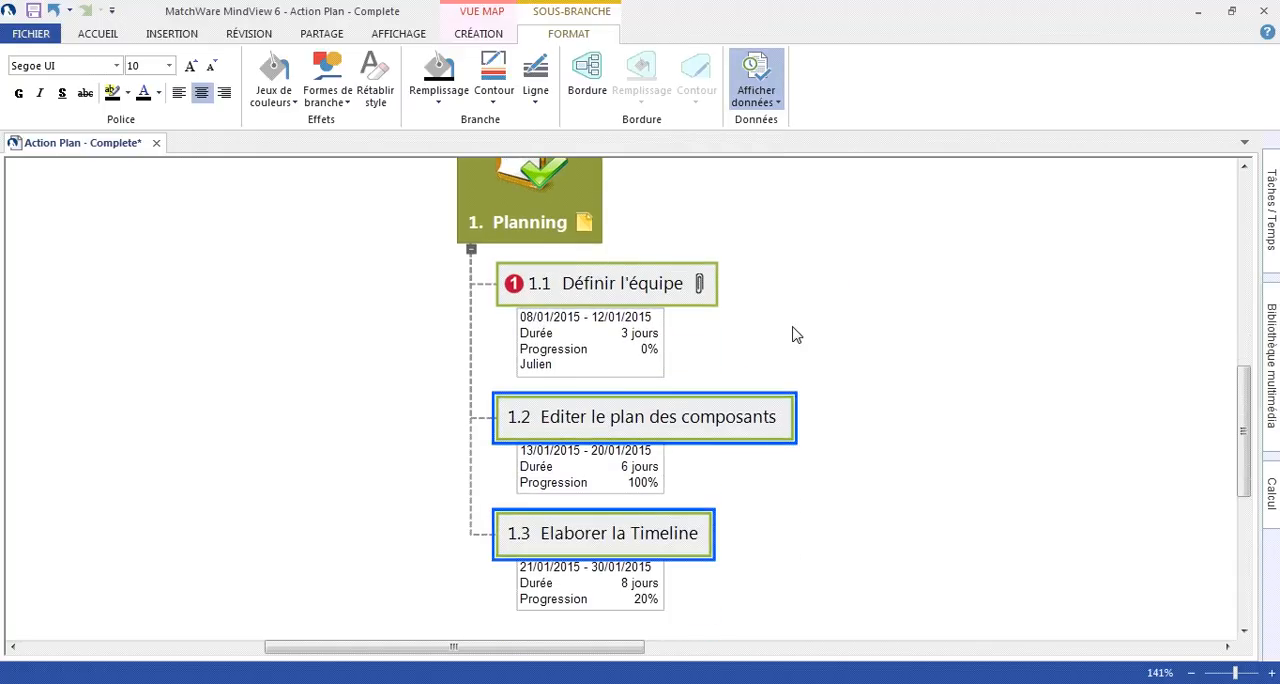
{"action": "scroll", "coordinate": [741, 427], "scroll_direction": "down", "scroll_amount": 2, "text": "ctrl"}
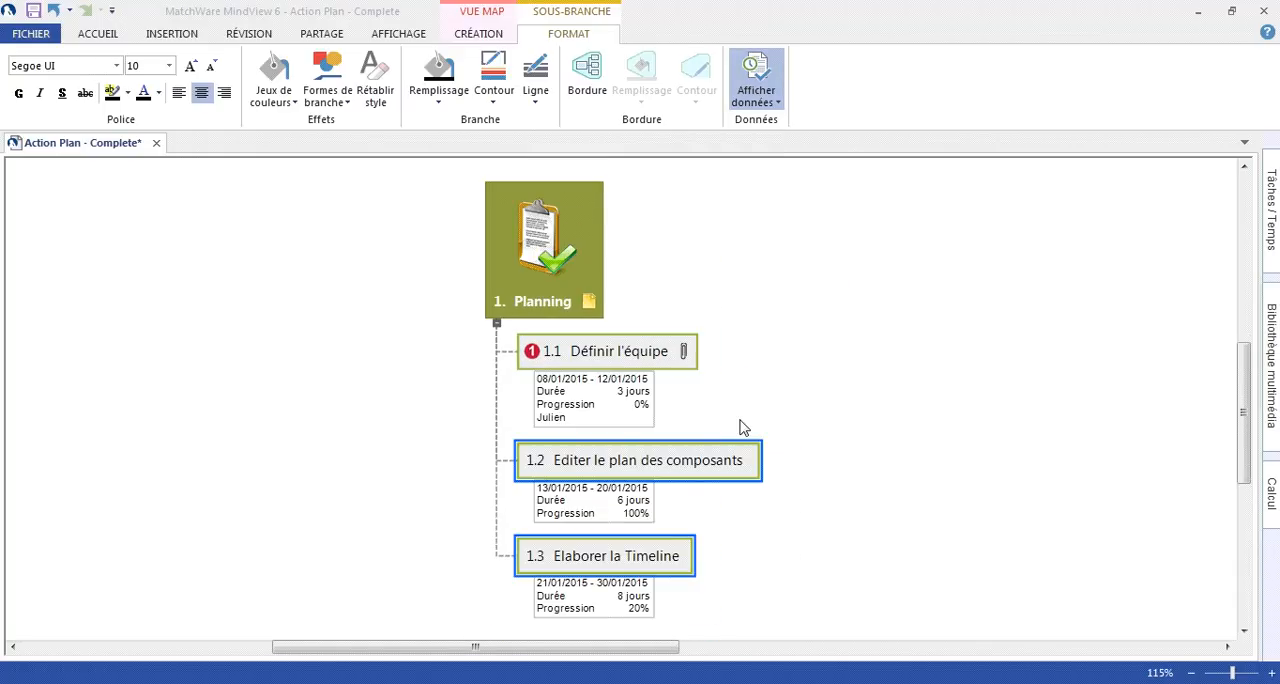
- Display the Début/Fin and Progression data under the main branch 1. Planning
{"action": "left_click", "coordinate": [568, 293], "text": "ctrl"}
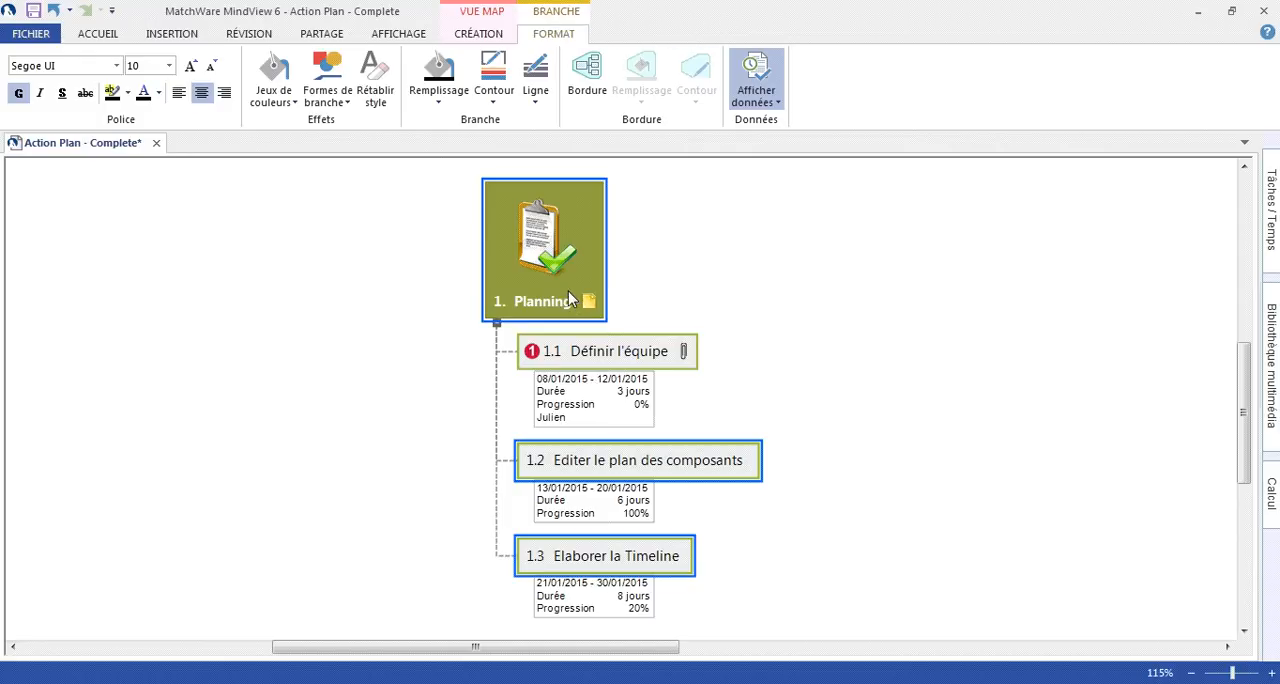
{"action": "right_click", "coordinate": [568, 291]}
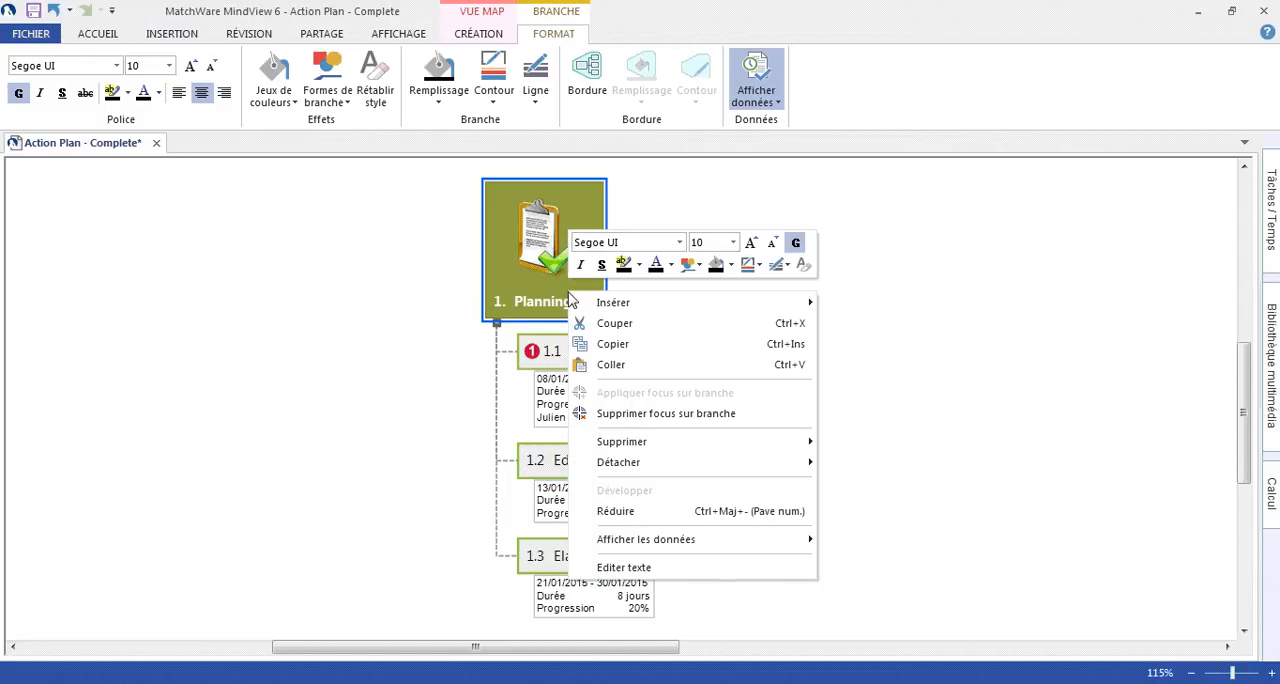
{"action": "mouse_move", "coordinate": [764, 546]}
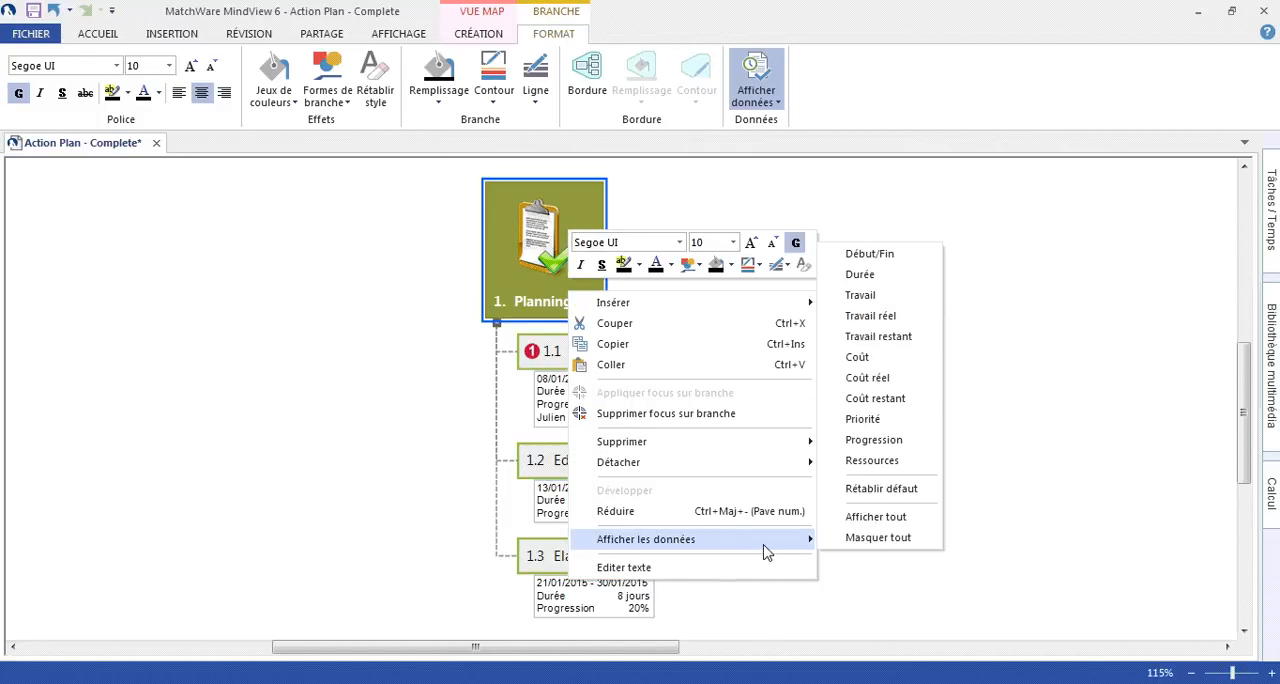
{"action": "left_click", "coordinate": [854, 260]}
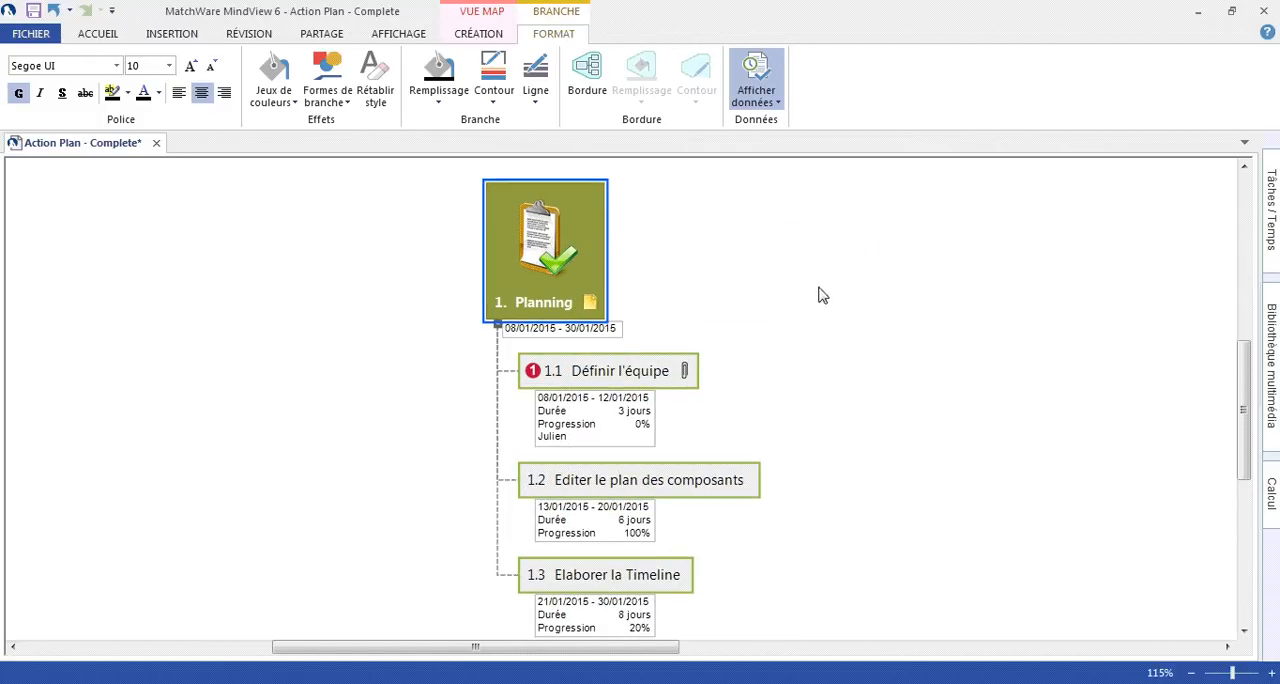
{"action": "right_click", "coordinate": [552, 300]}
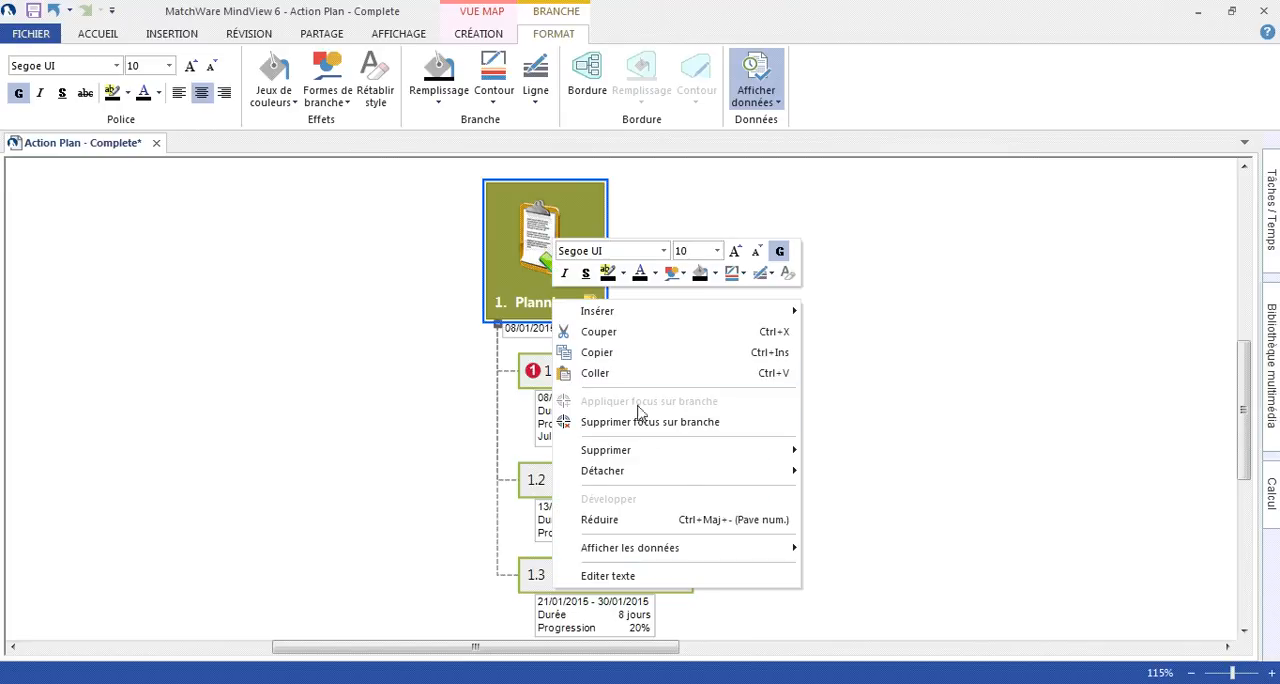
{"action": "mouse_move", "coordinate": [733, 552]}
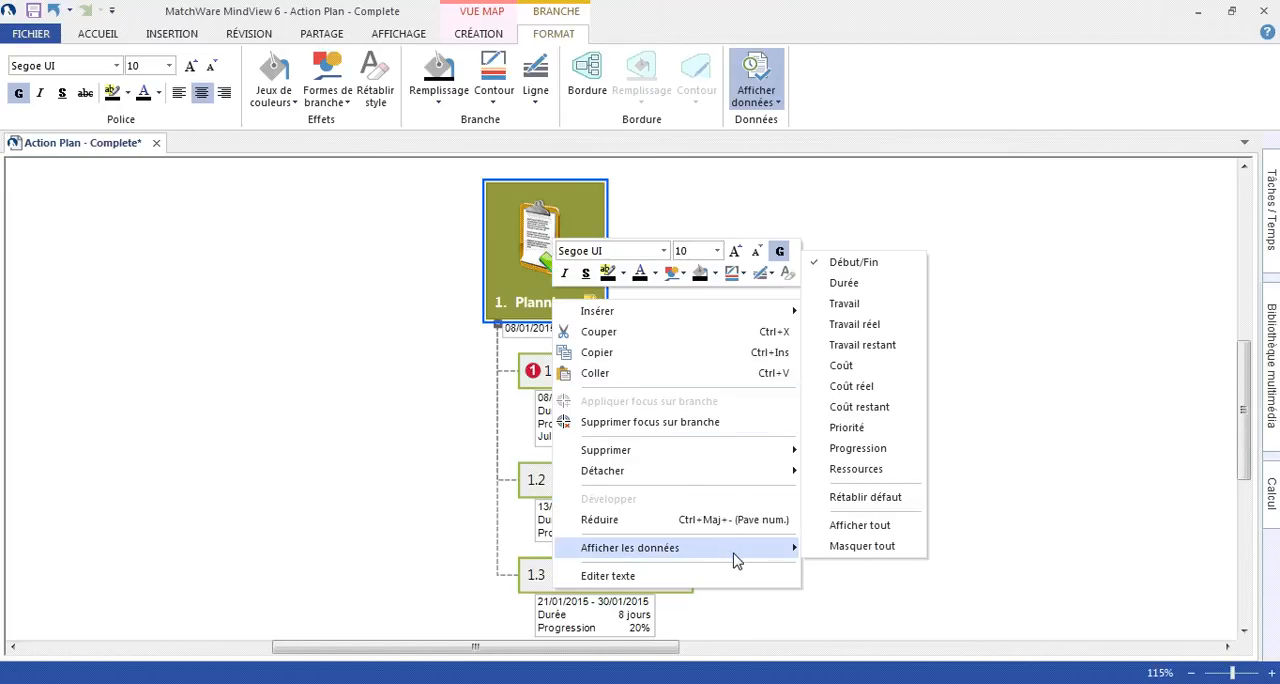
{"action": "left_click", "coordinate": [868, 449]}
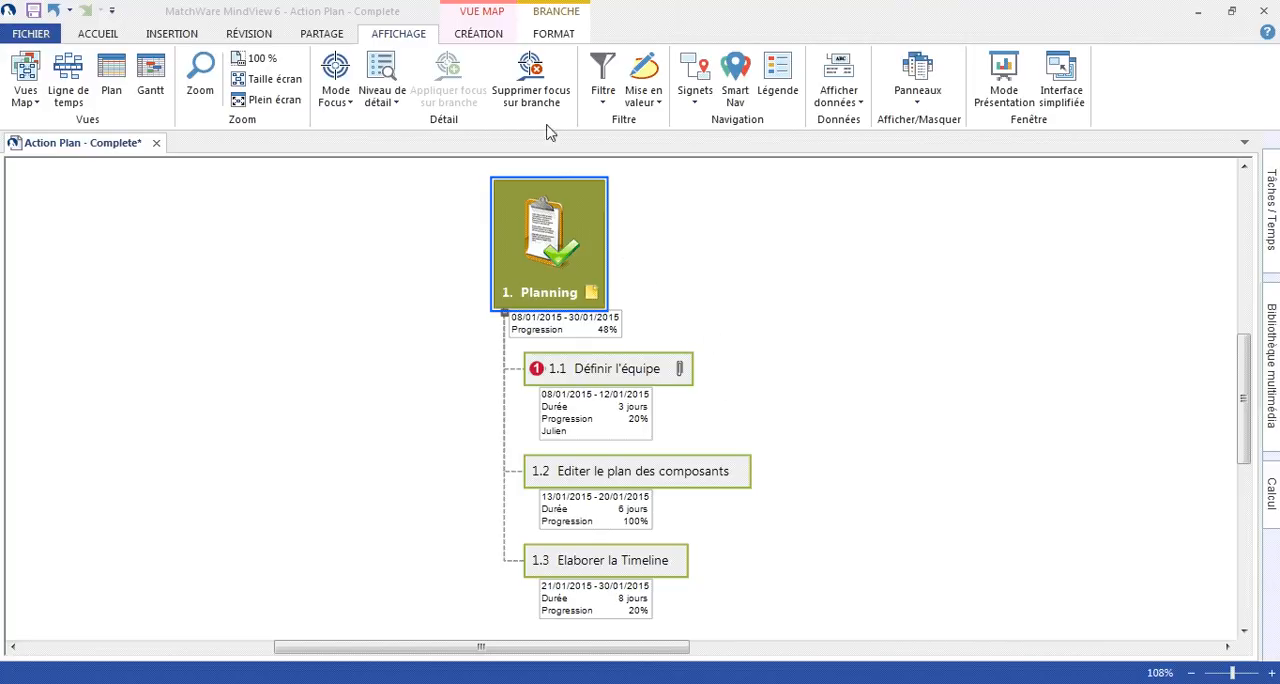
- Remove the focus from the Planning branch to show the whole map, and select the root Plan d'action
{"action": "left_click", "coordinate": [531, 90]}
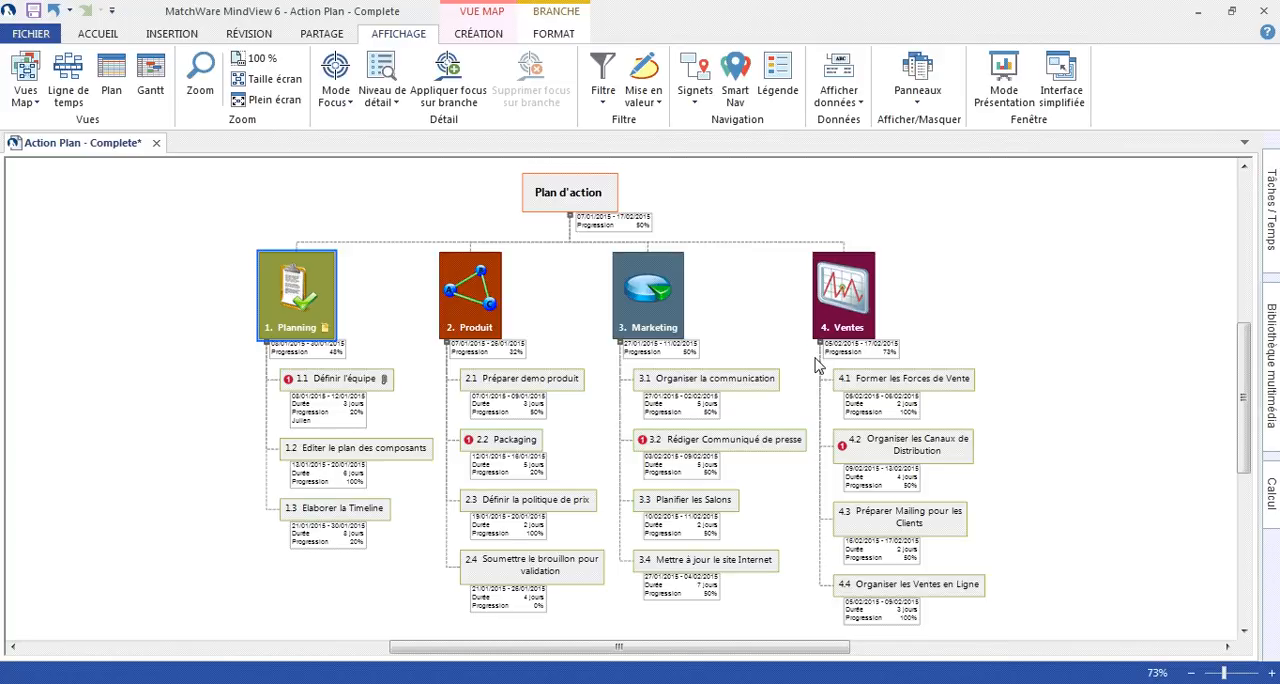
{"action": "left_click", "coordinate": [583, 205]}
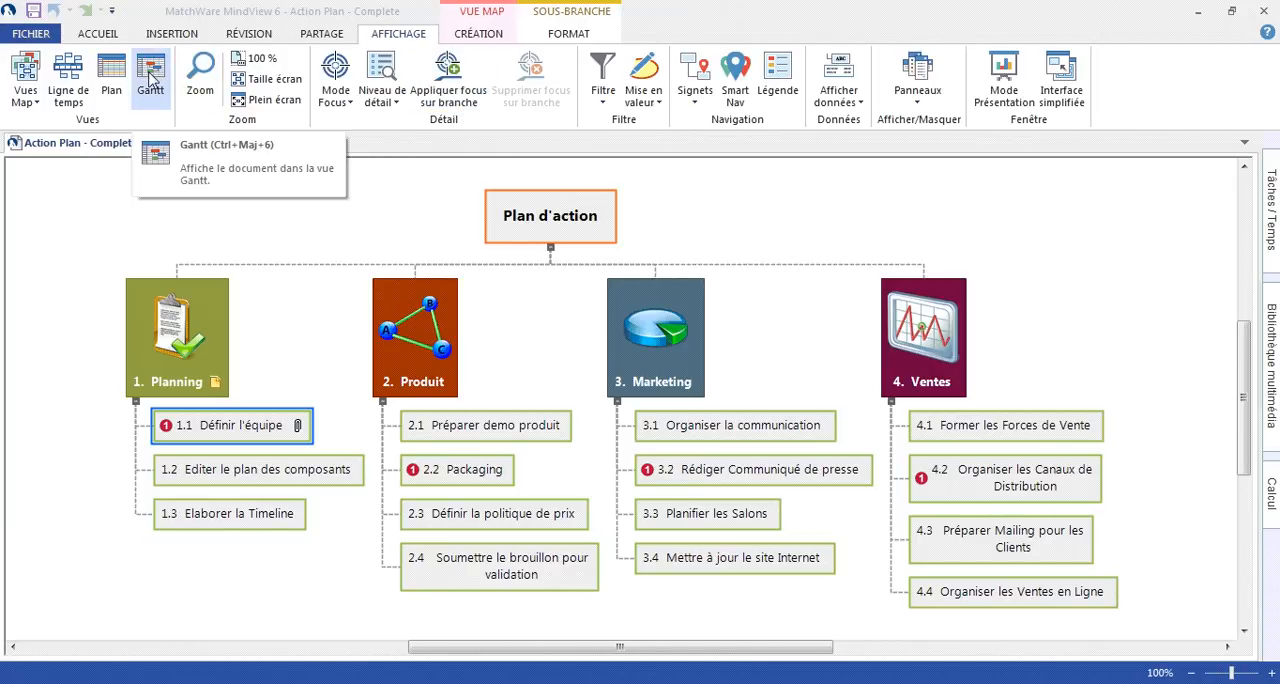
- Switch the project to the Gantt view, highlight the critical path and turn that highlighting off again
{"action": "left_click", "coordinate": [150, 79]}
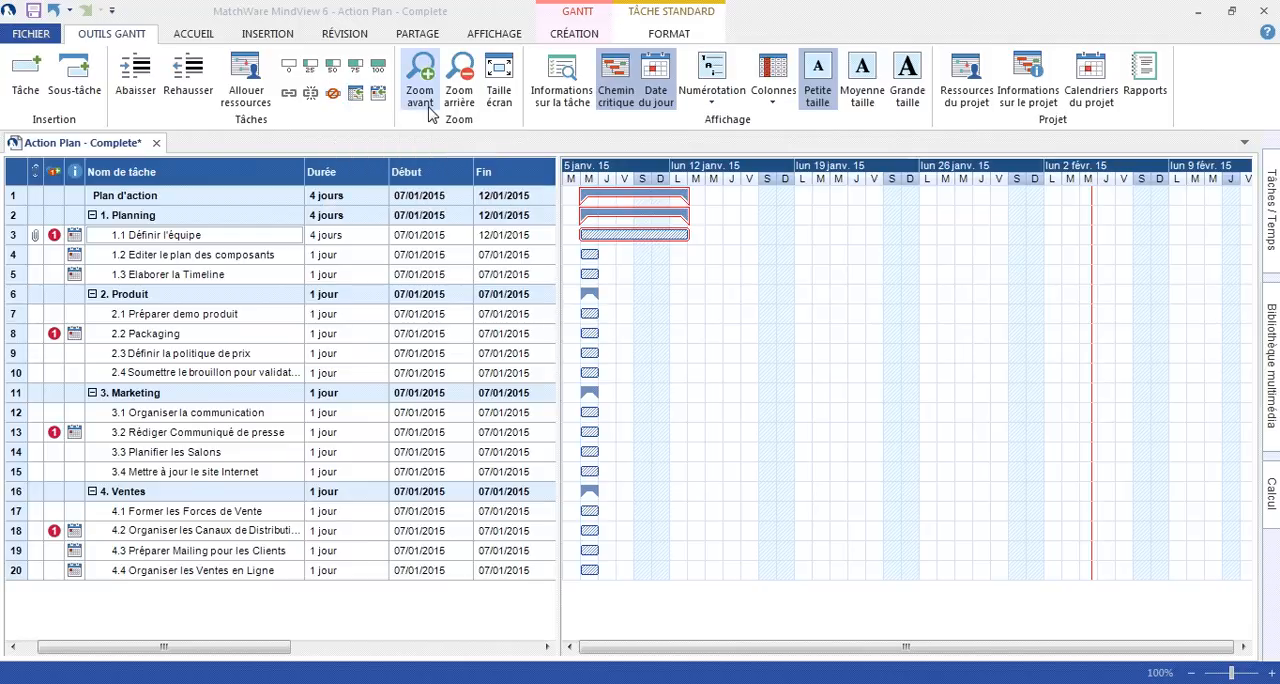
{"action": "left_click", "coordinate": [614, 92]}
{"action": "left_click", "coordinate": [616, 95]}
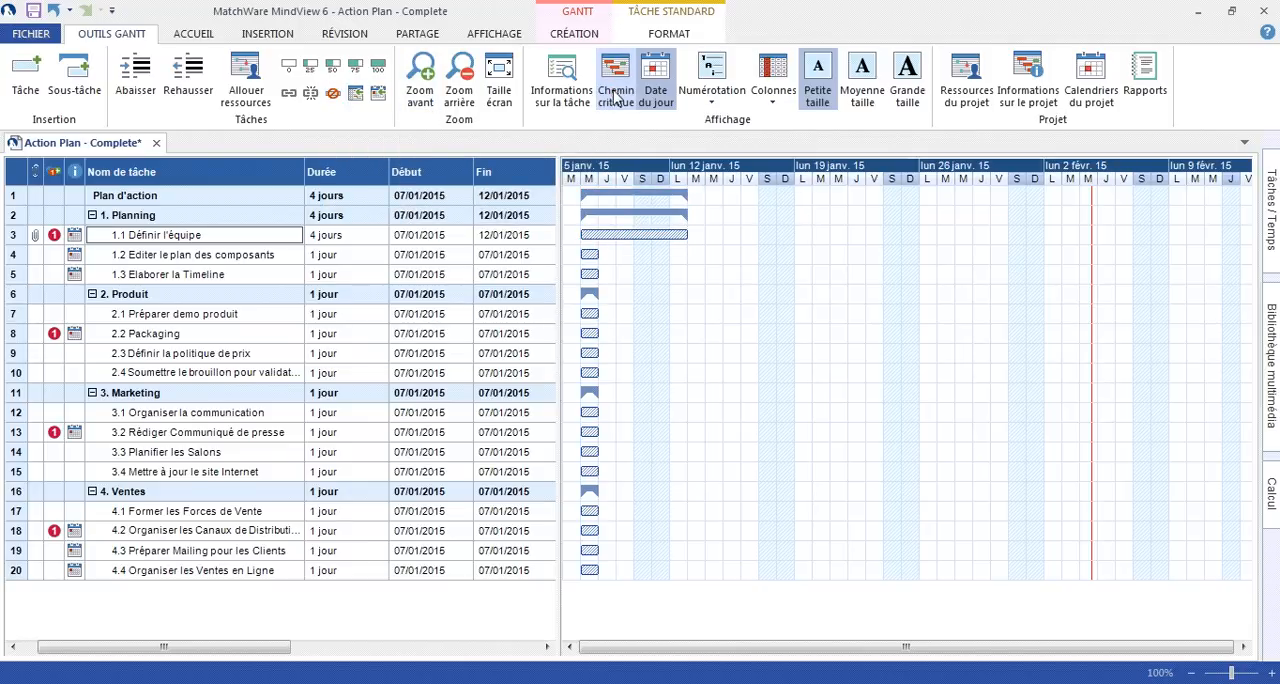
- Review the columns available for the Gantt table and widen the table until the columns from Prédécesseurs to Travail show
{"action": "left_click", "coordinate": [779, 90]}
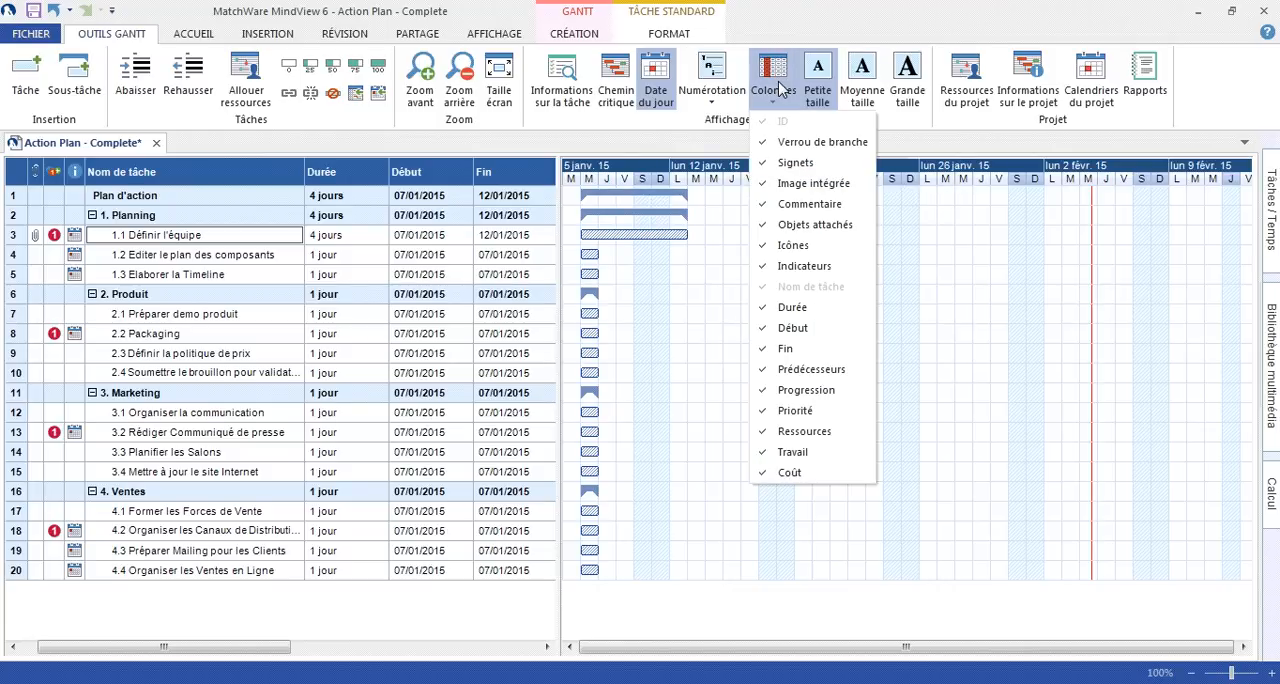
{"action": "left_click", "coordinate": [779, 90]}
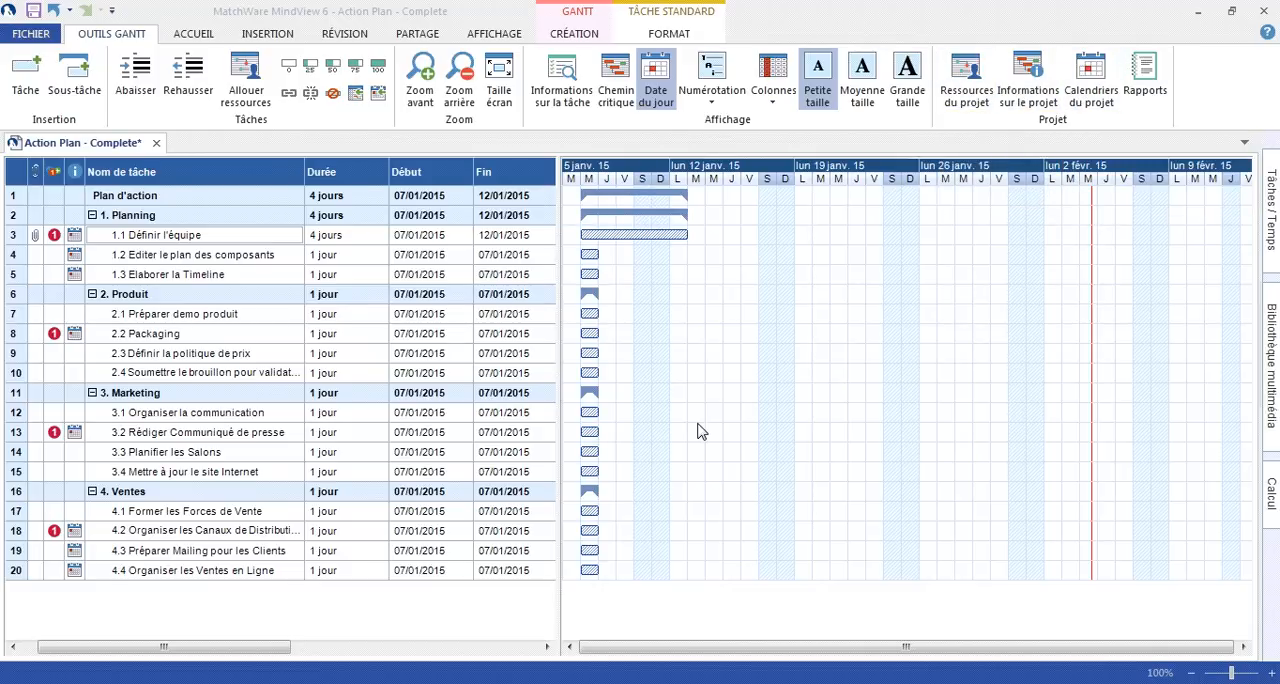
{"action": "left_click", "coordinate": [381, 239]}
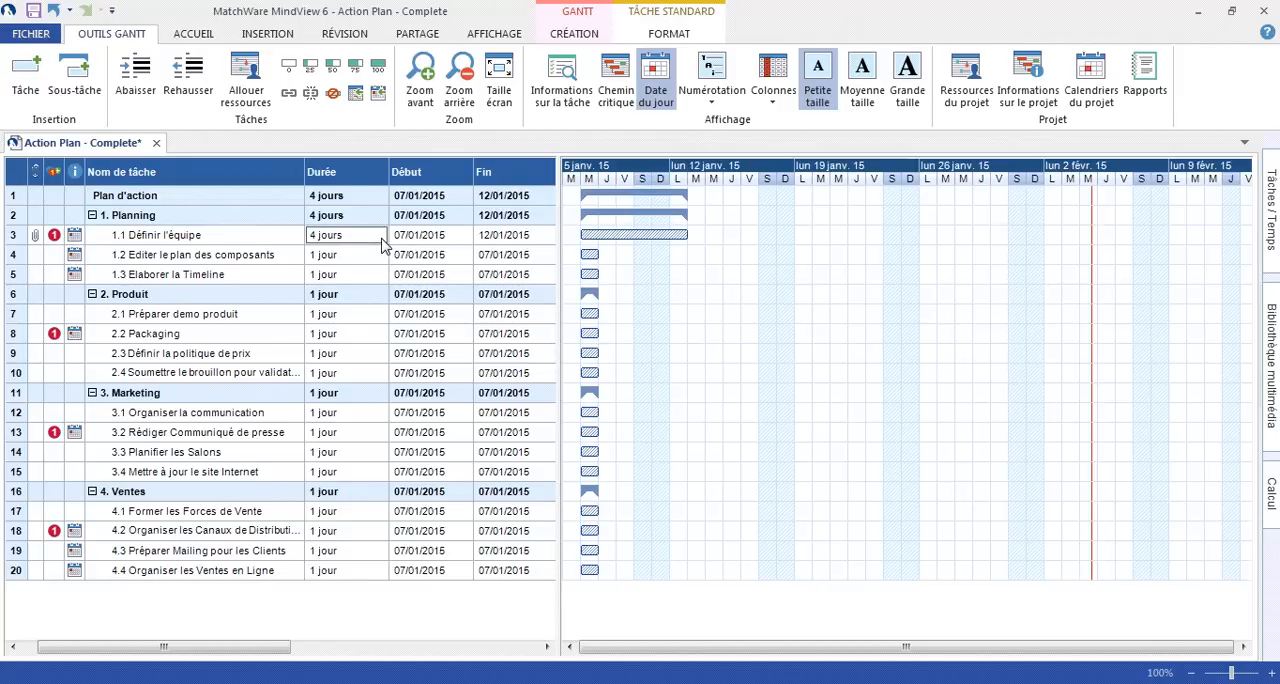
{"action": "left_click", "coordinate": [460, 242]}
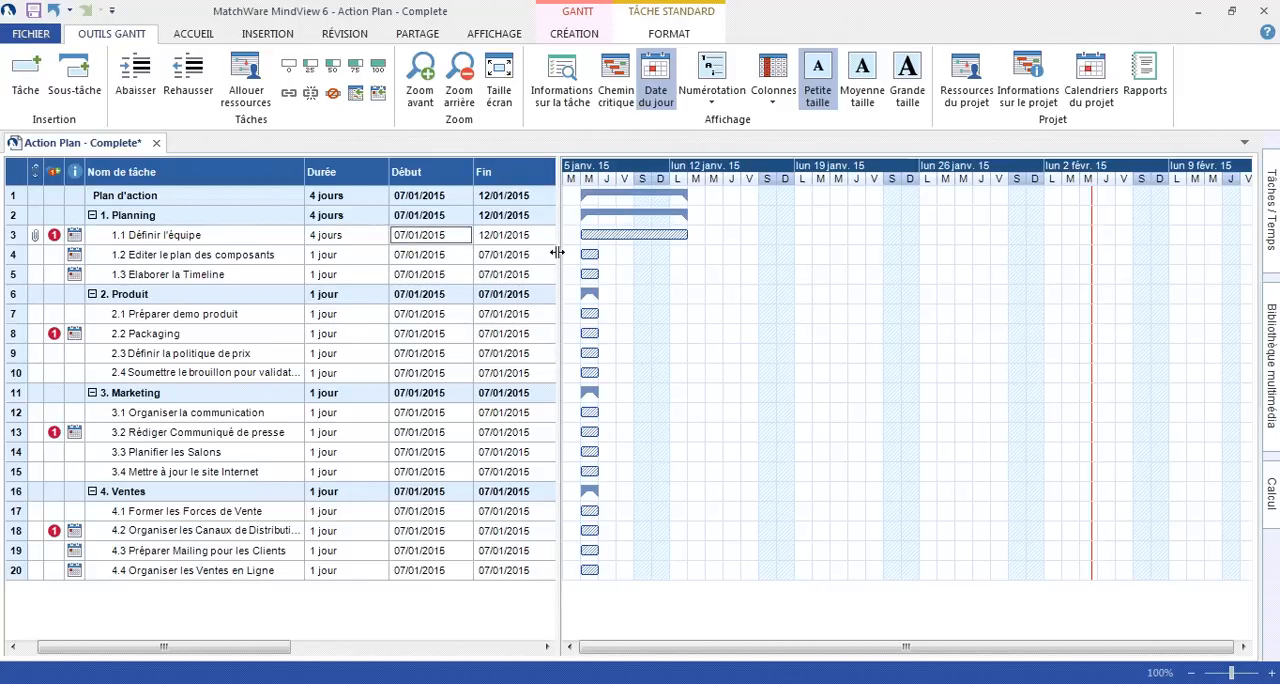
{"action": "left_click_drag", "start_coordinate": [557, 253], "coordinate": [997, 278]}
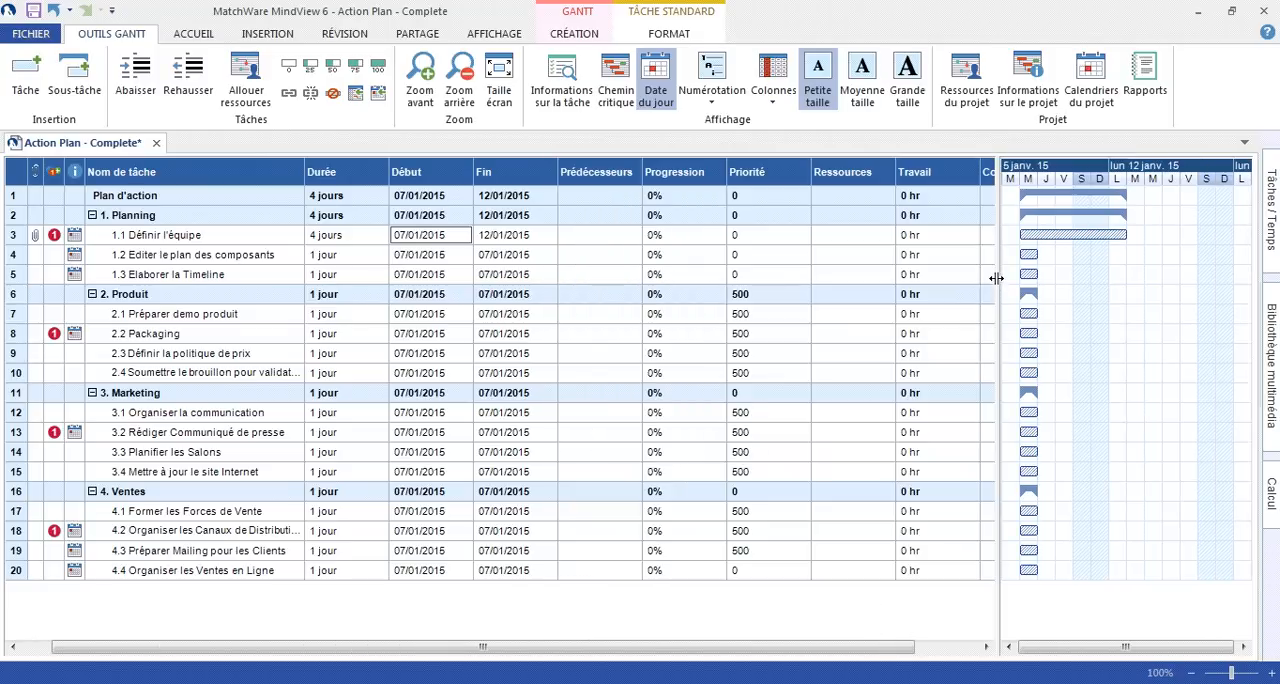
- Assign the first listed project resource to task 1.1 Définir l'équipe in the Gantt table
{"action": "left_click", "coordinate": [587, 238]}
{"action": "left_click", "coordinate": [835, 240]}
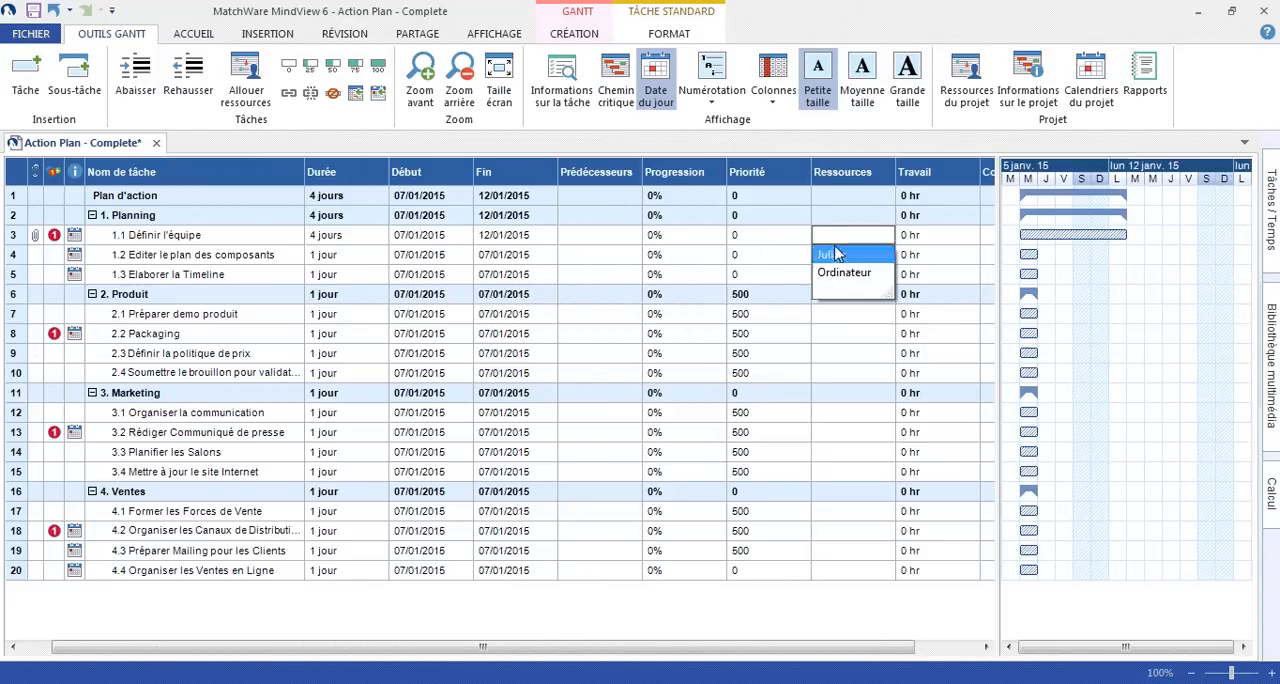
{"action": "left_click", "coordinate": [834, 256]}
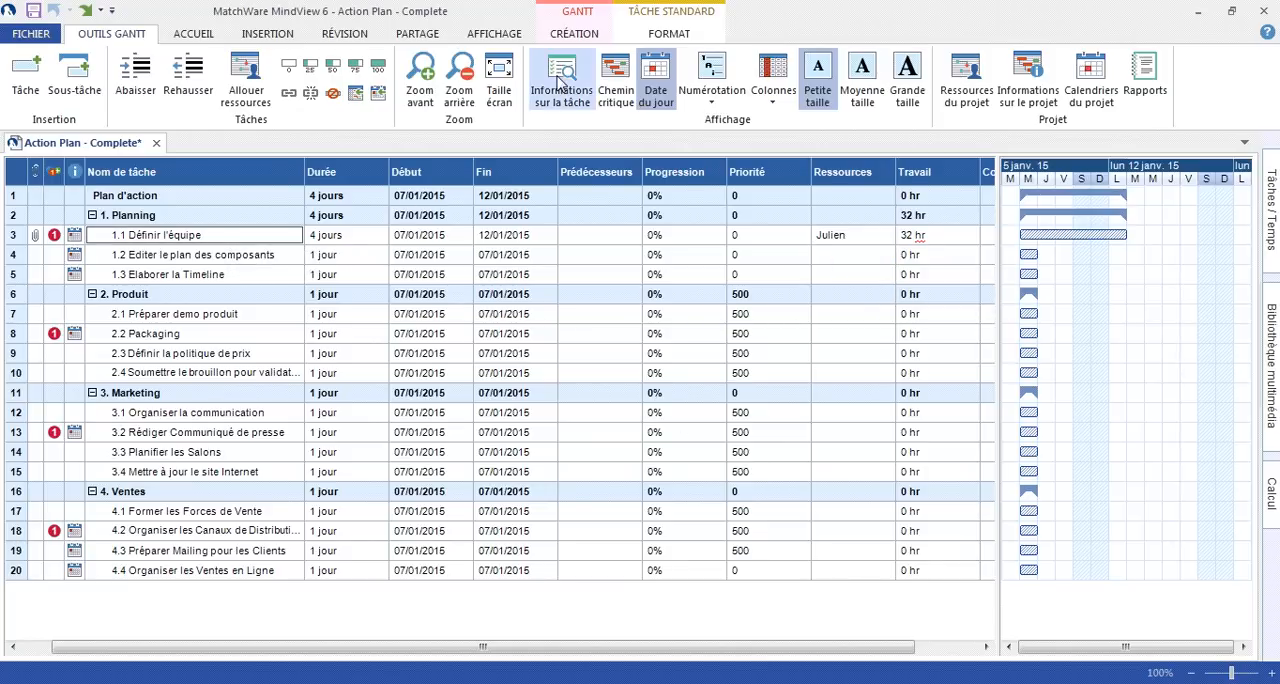
- In the task information of 1.1 Définir l'équipe, review the constraint and task type options and enable Pilotée par l'effort
{"action": "left_click", "coordinate": [560, 85]}
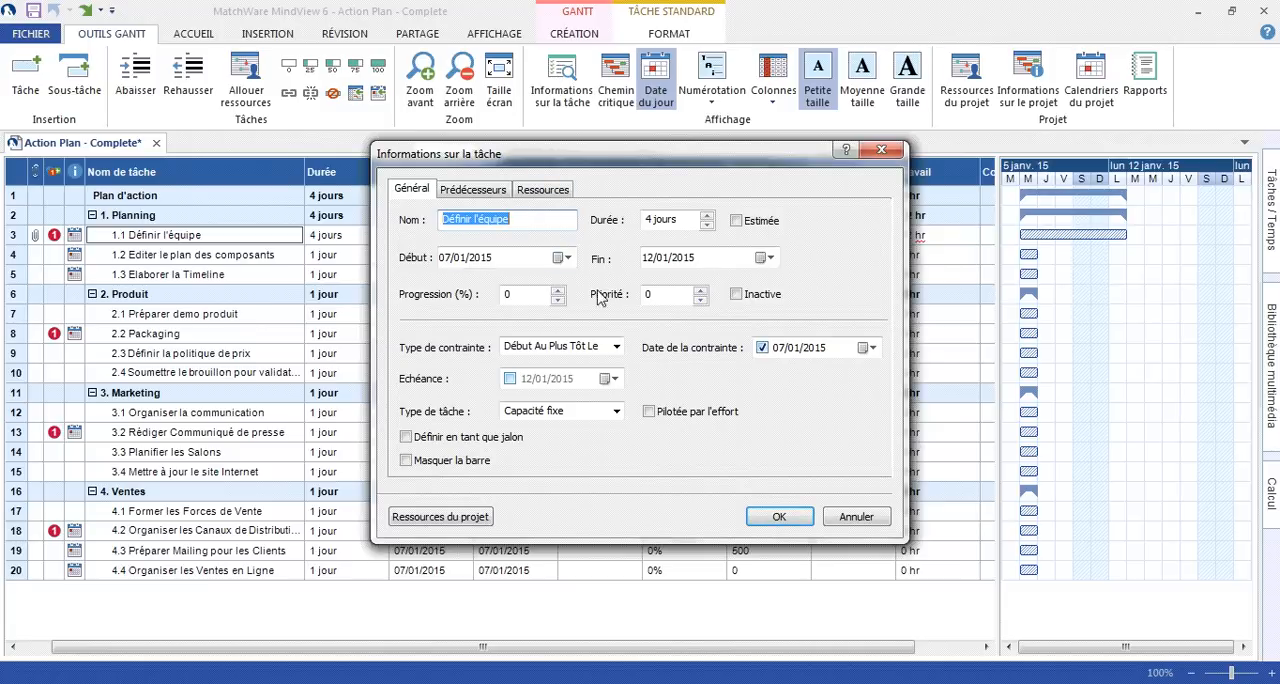
{"action": "left_click", "coordinate": [616, 346]}
{"action": "left_click", "coordinate": [616, 346]}
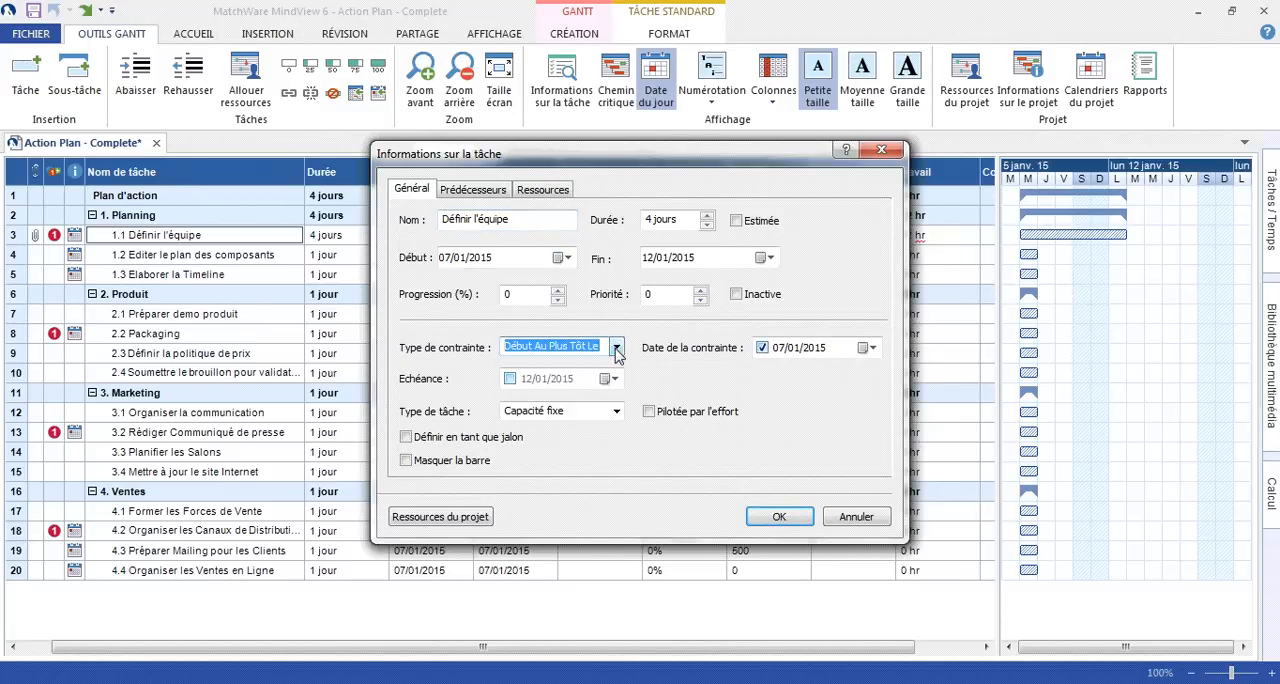
{"action": "left_click", "coordinate": [649, 412]}
{"action": "left_click", "coordinate": [617, 412]}
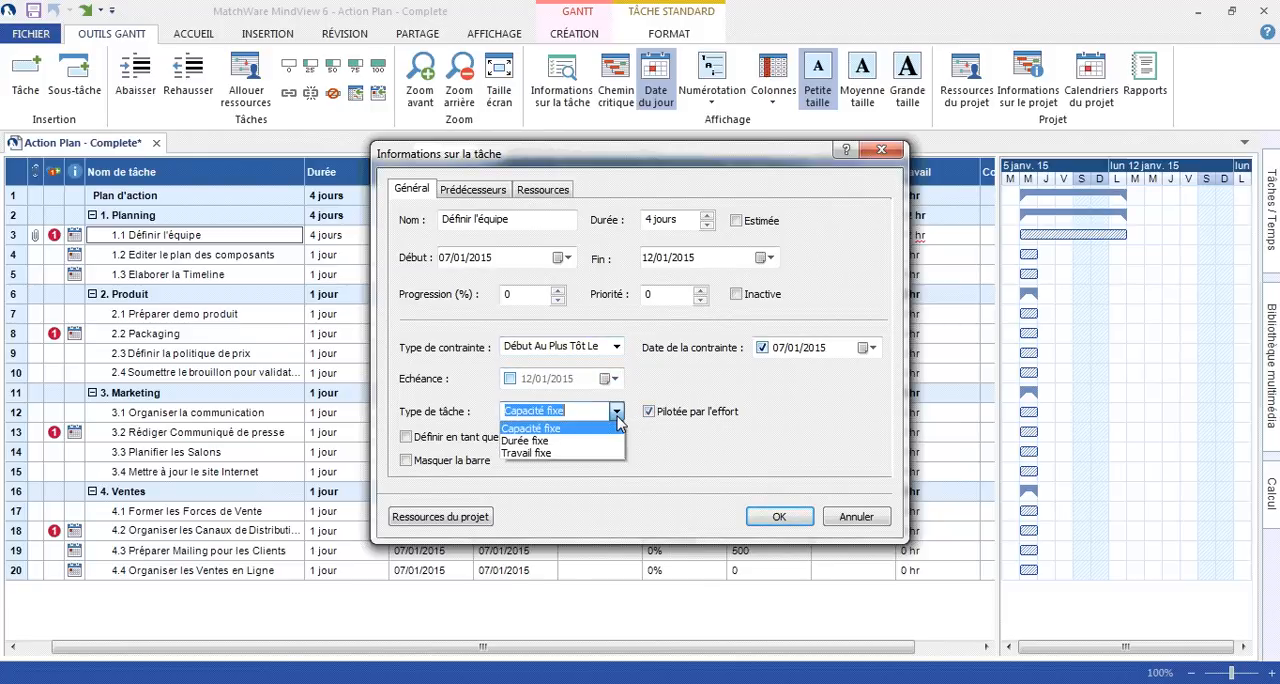
{"action": "left_click", "coordinate": [617, 416]}
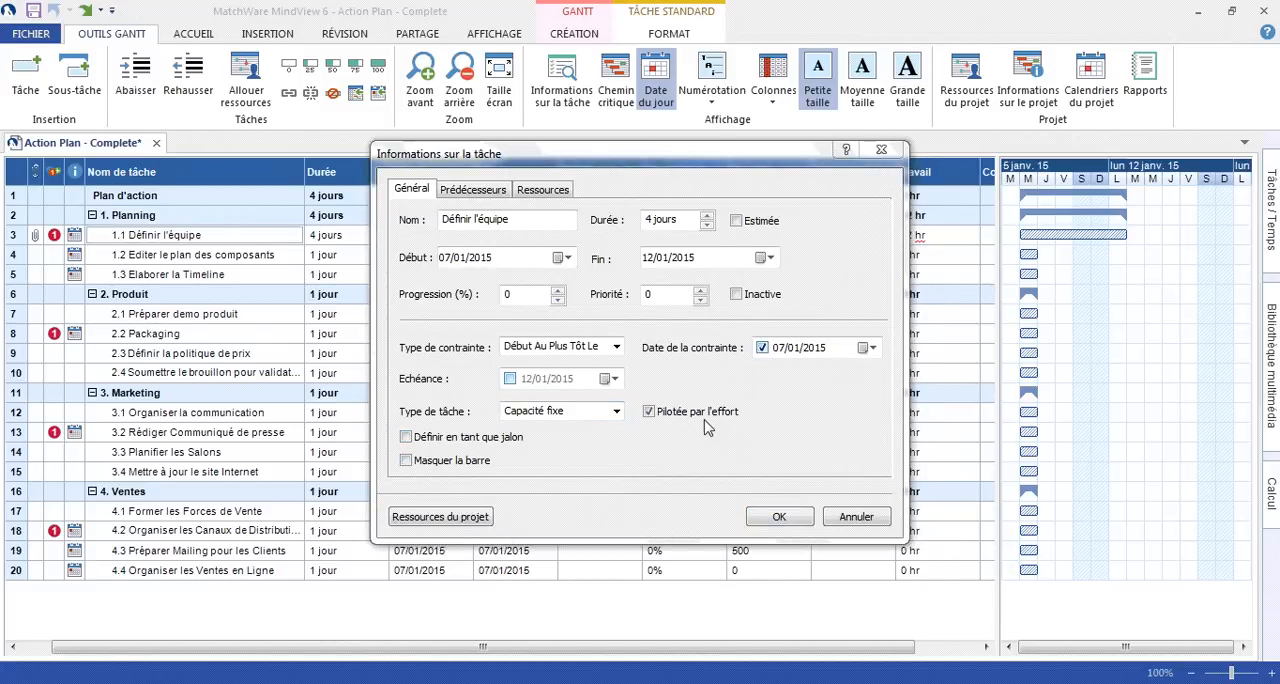
- Add Editer le plan des composants as predecessor of Définir l'équipe with link type Début à Fin (DF)
{"action": "left_click", "coordinate": [475, 196]}
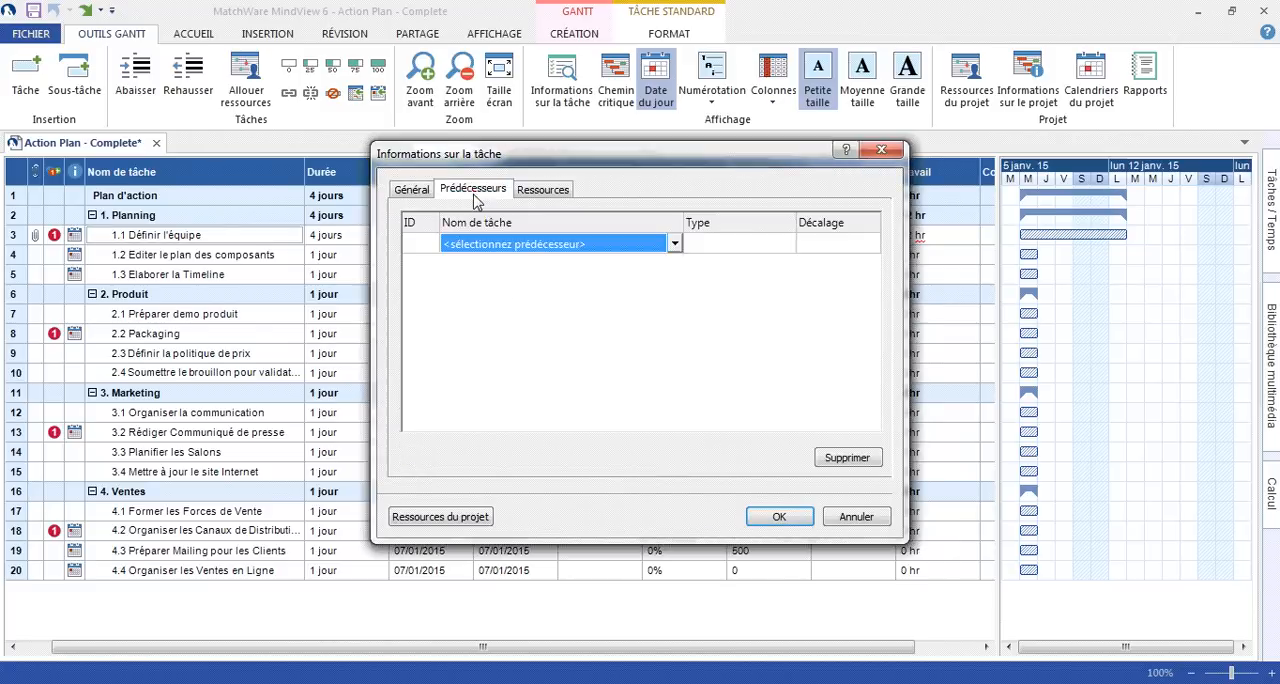
{"action": "left_click", "coordinate": [675, 246]}
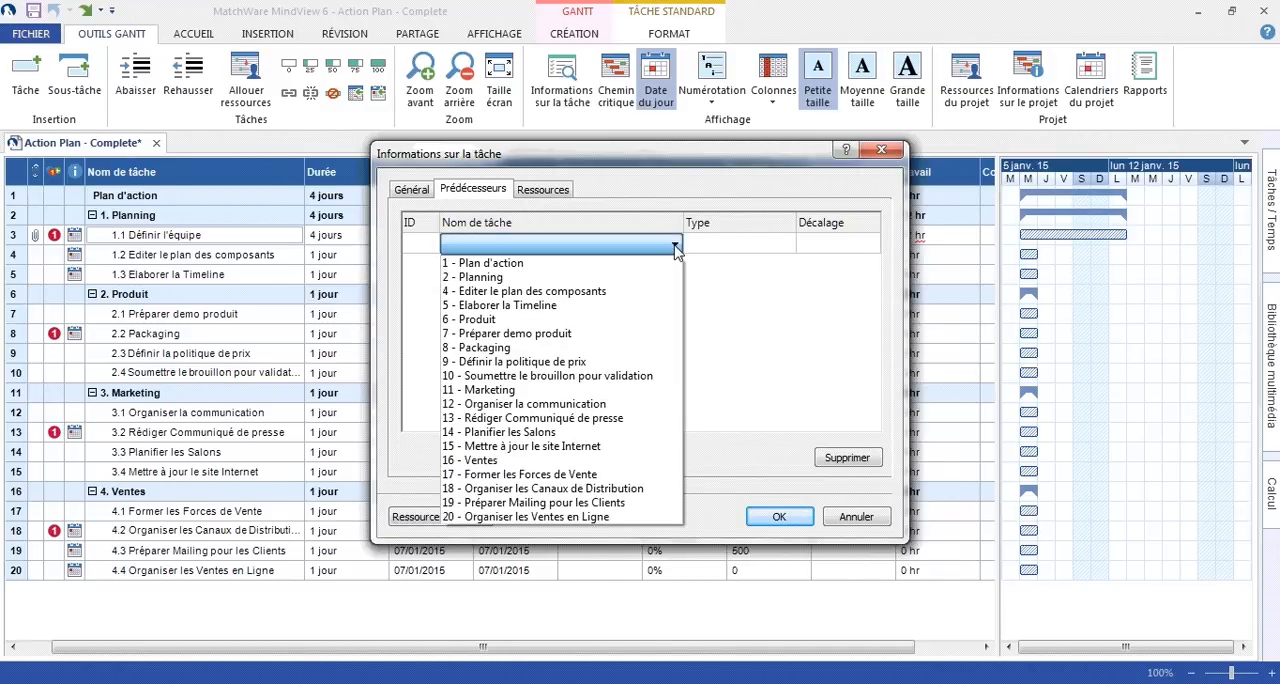
{"action": "left_click", "coordinate": [655, 291]}
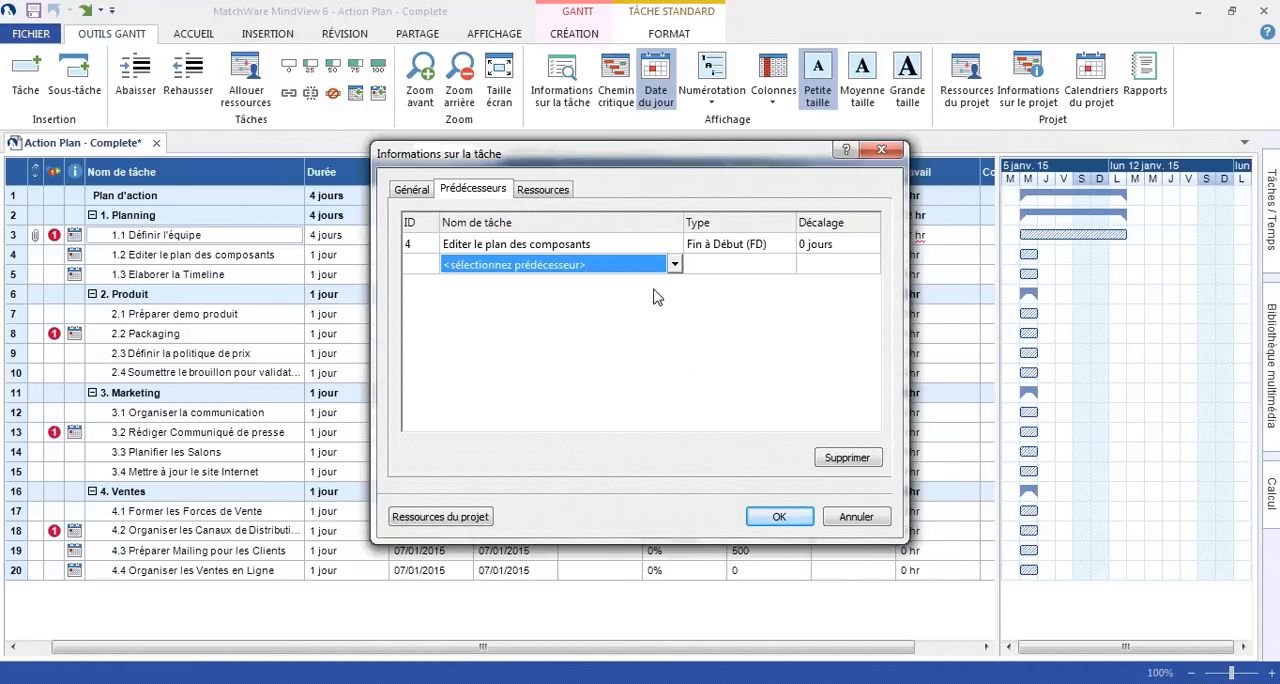
{"action": "left_click", "coordinate": [789, 247]}
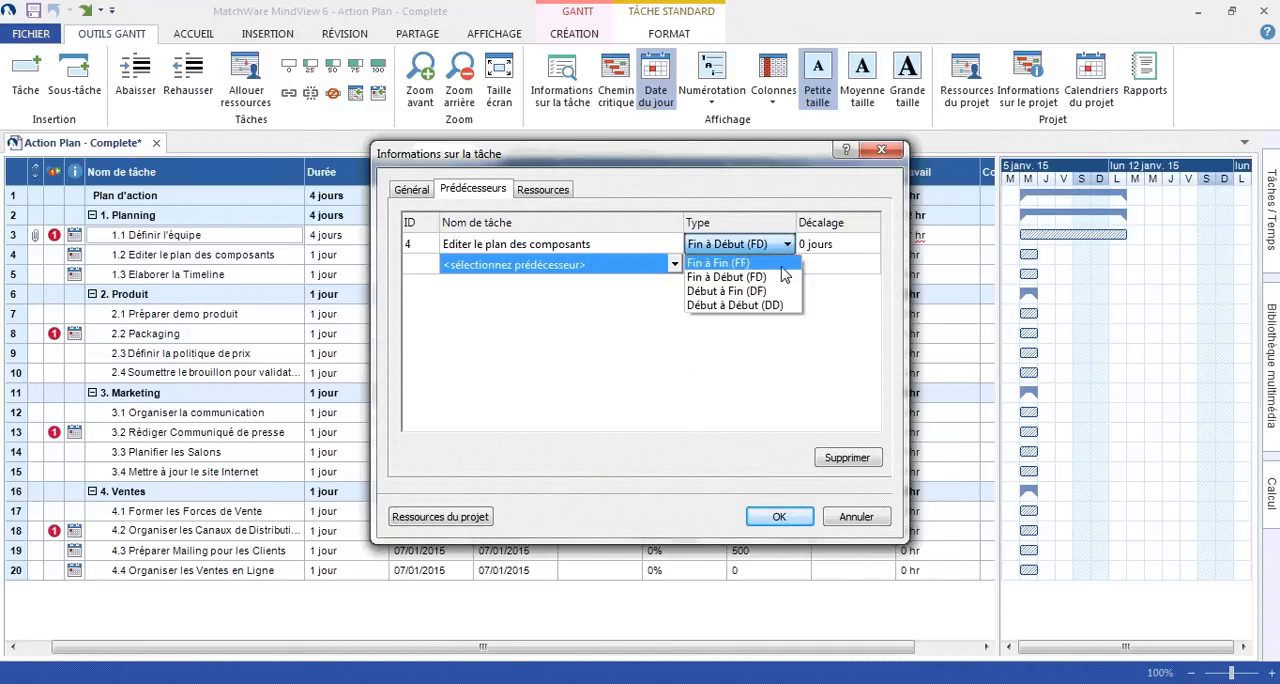
{"action": "left_click", "coordinate": [735, 291]}
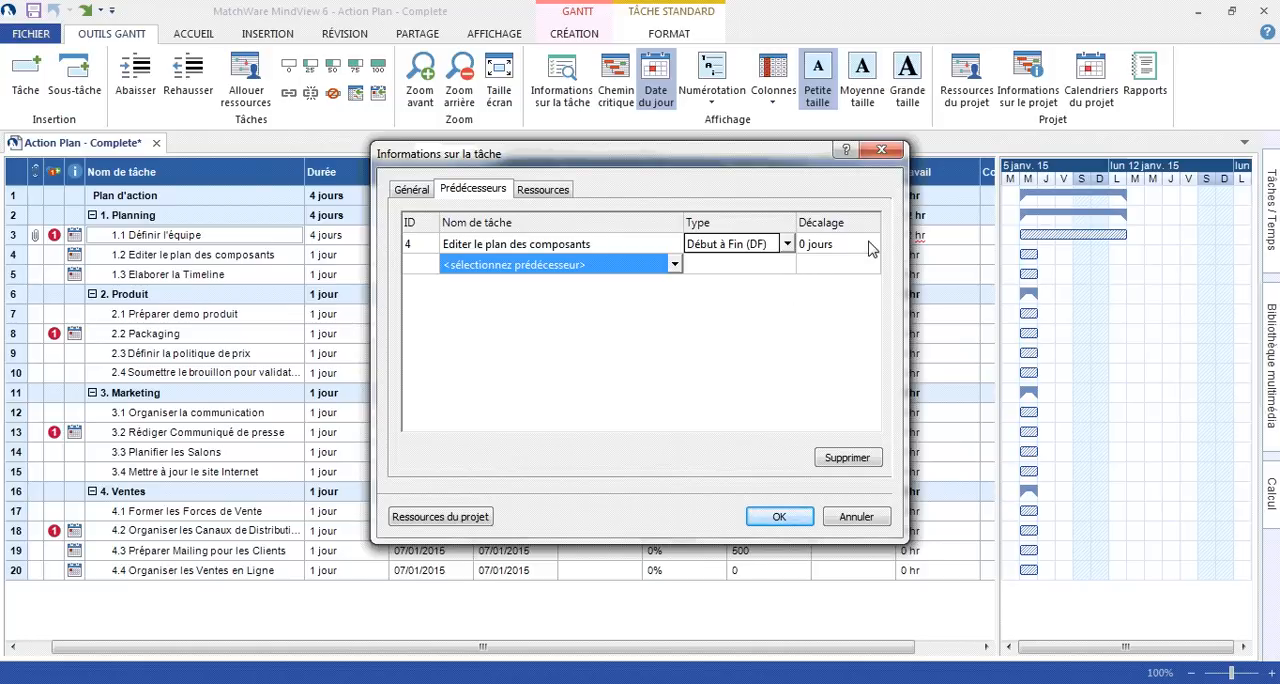
- Check the task's resource choices and apply the task information, and link the Définir l'équipe bar to the Elaborer la Timeline bar
{"action": "left_click", "coordinate": [546, 191]}
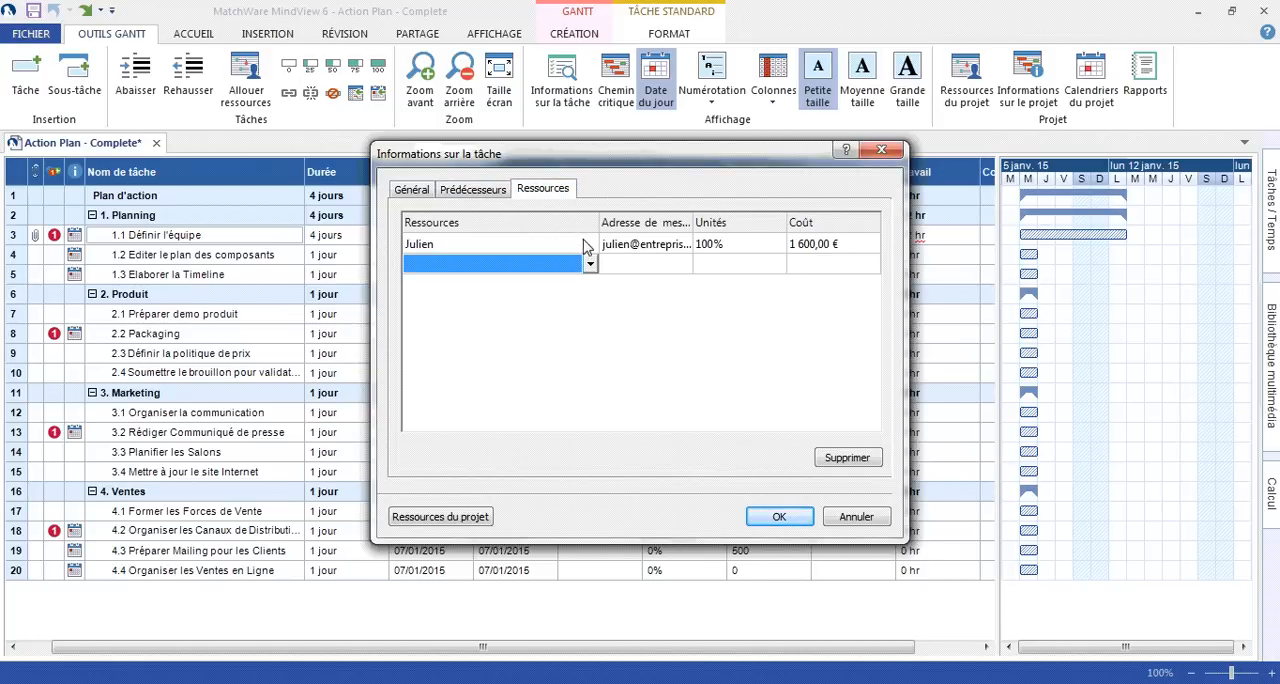
{"action": "left_click", "coordinate": [592, 264]}
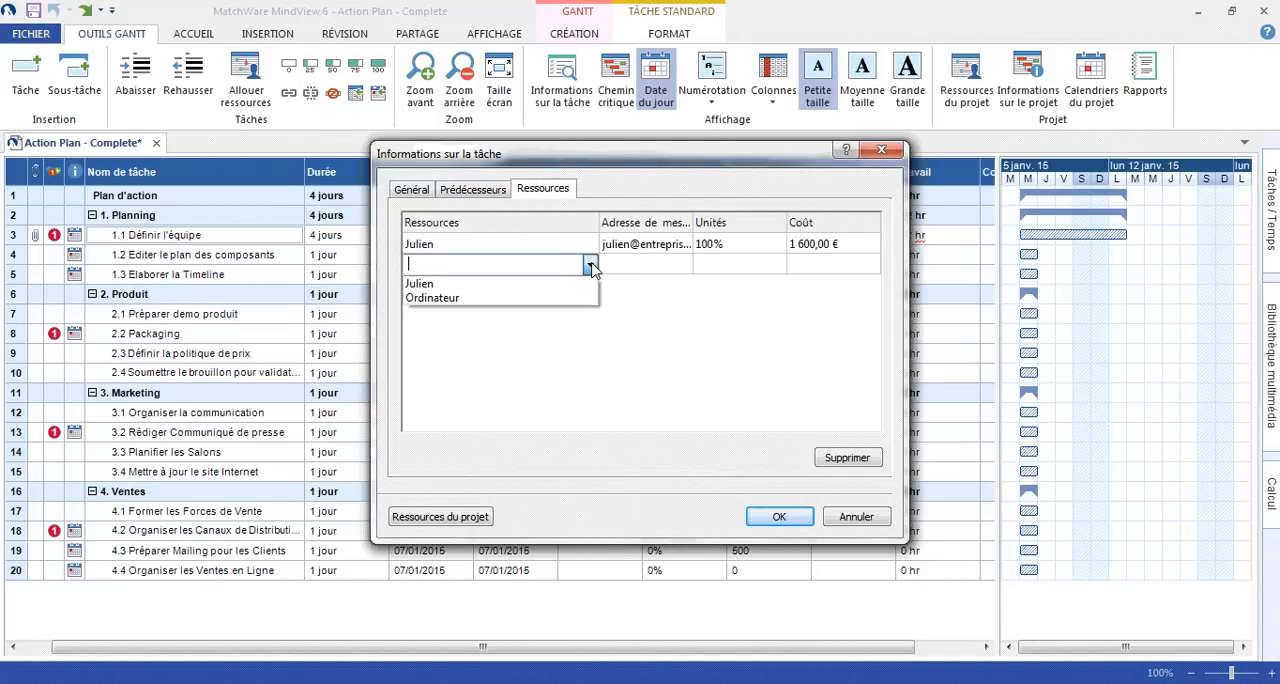
{"action": "left_click", "coordinate": [592, 265]}
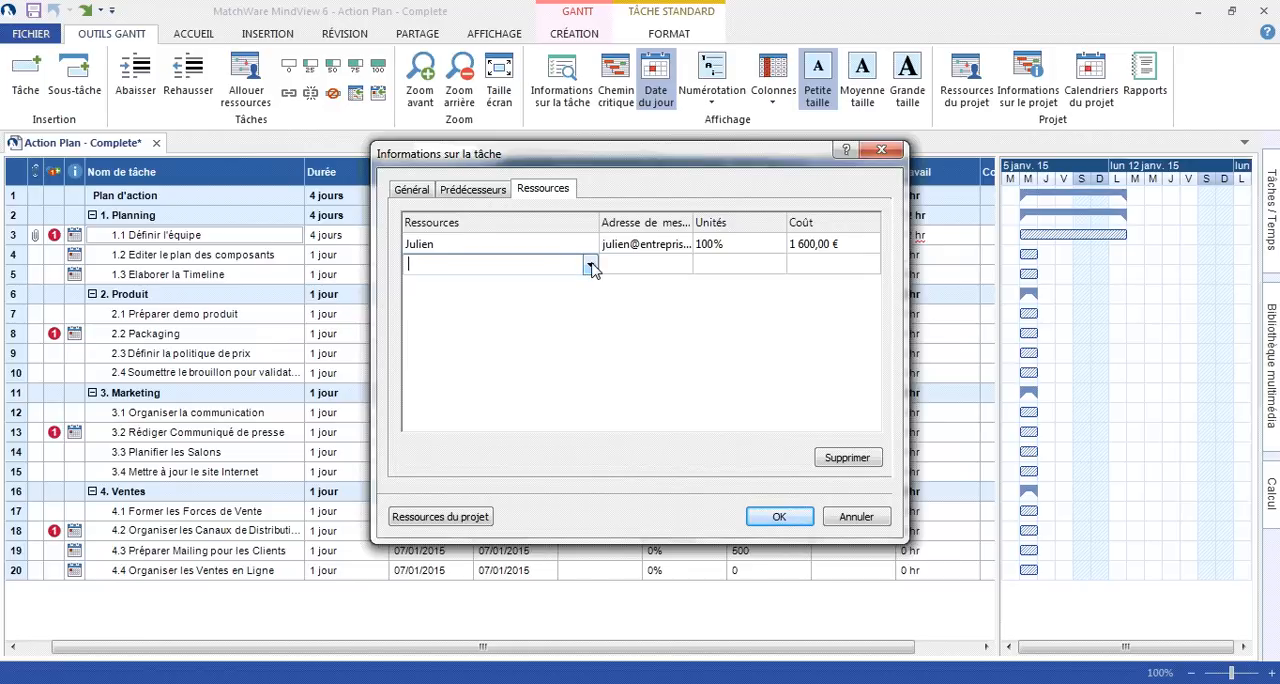
{"action": "left_click", "coordinate": [776, 517]}
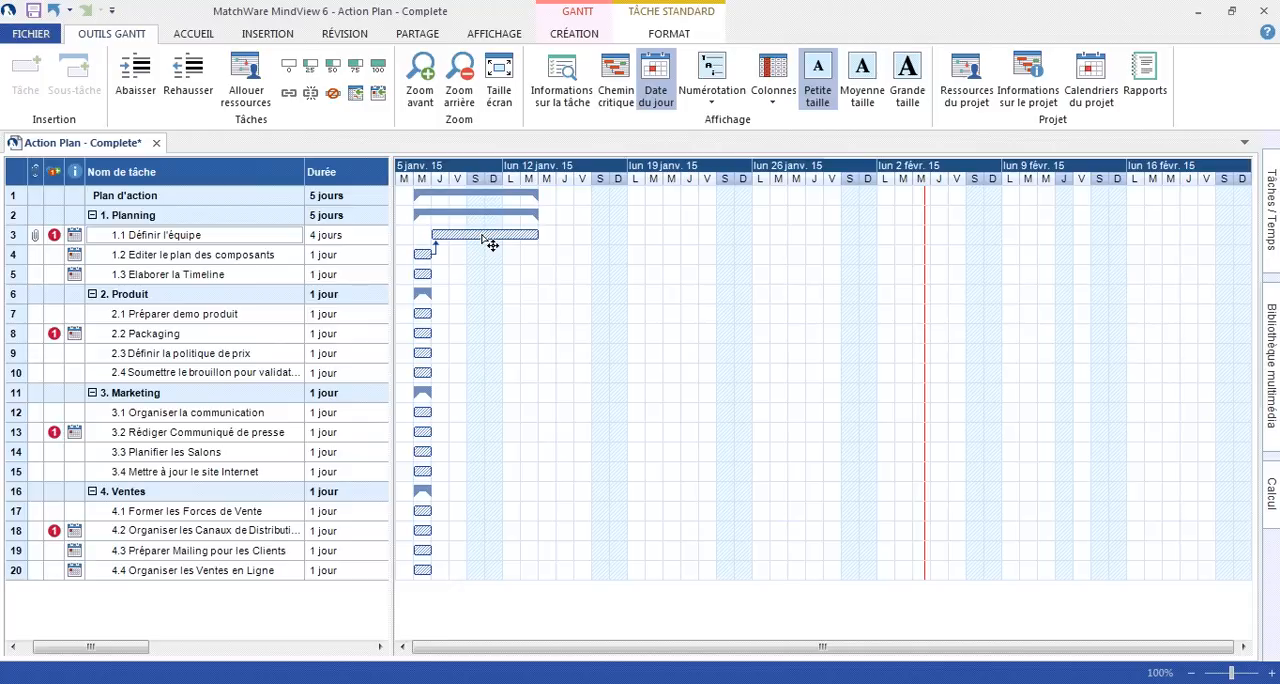
{"action": "left_click_drag", "start_coordinate": [491, 244], "coordinate": [424, 274]}
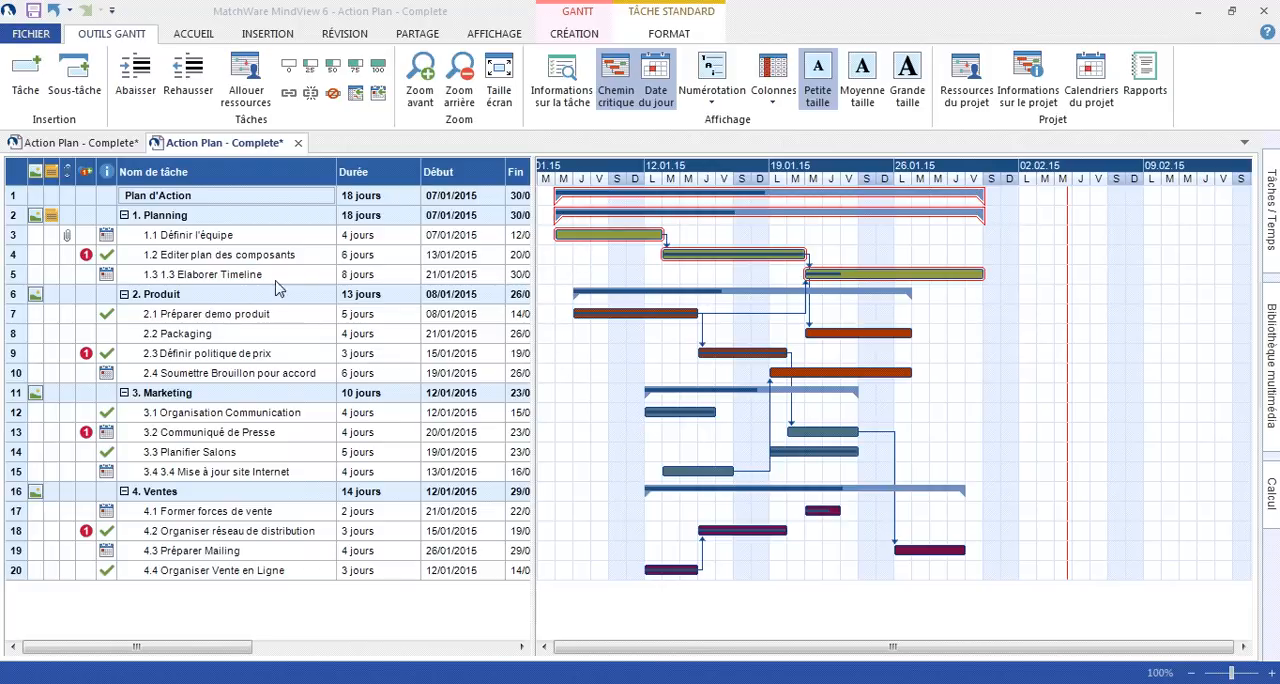
- In the detailed Action Plan's Gantt chart, extend the bar of task 1.3 Elaborer Timeline to 10 days
{"action": "mouse_move", "coordinate": [105, 266]}
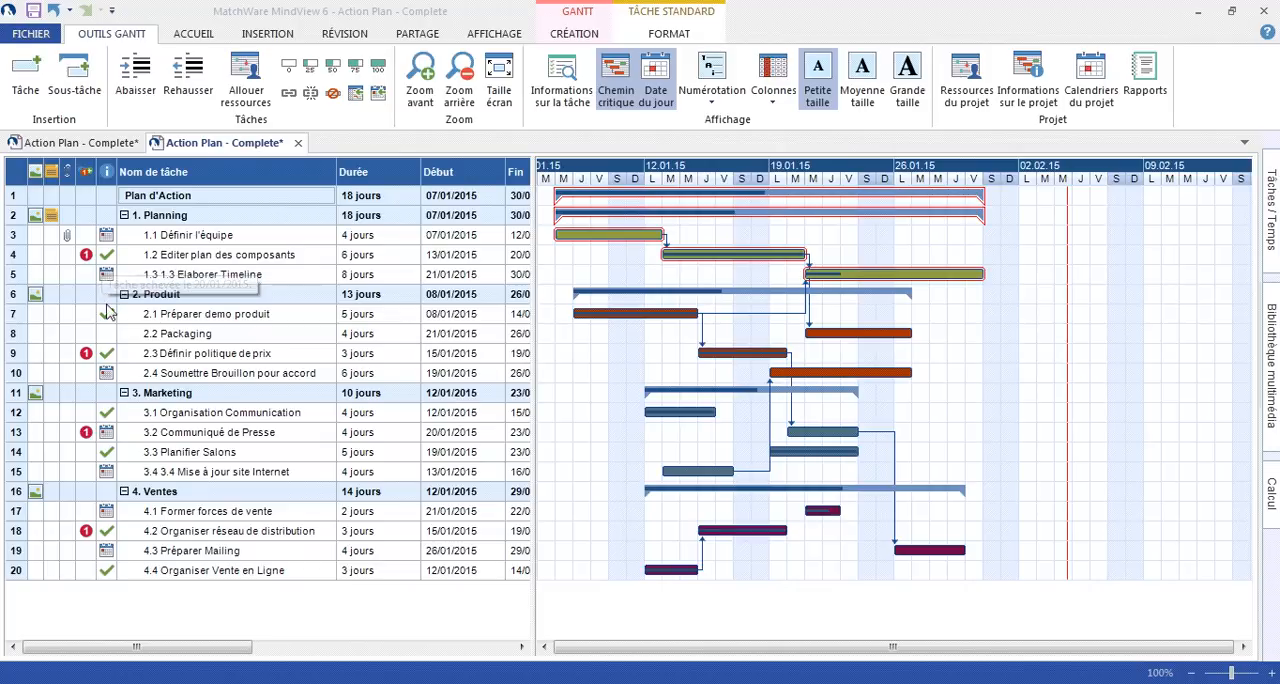
{"action": "mouse_move", "coordinate": [107, 360]}
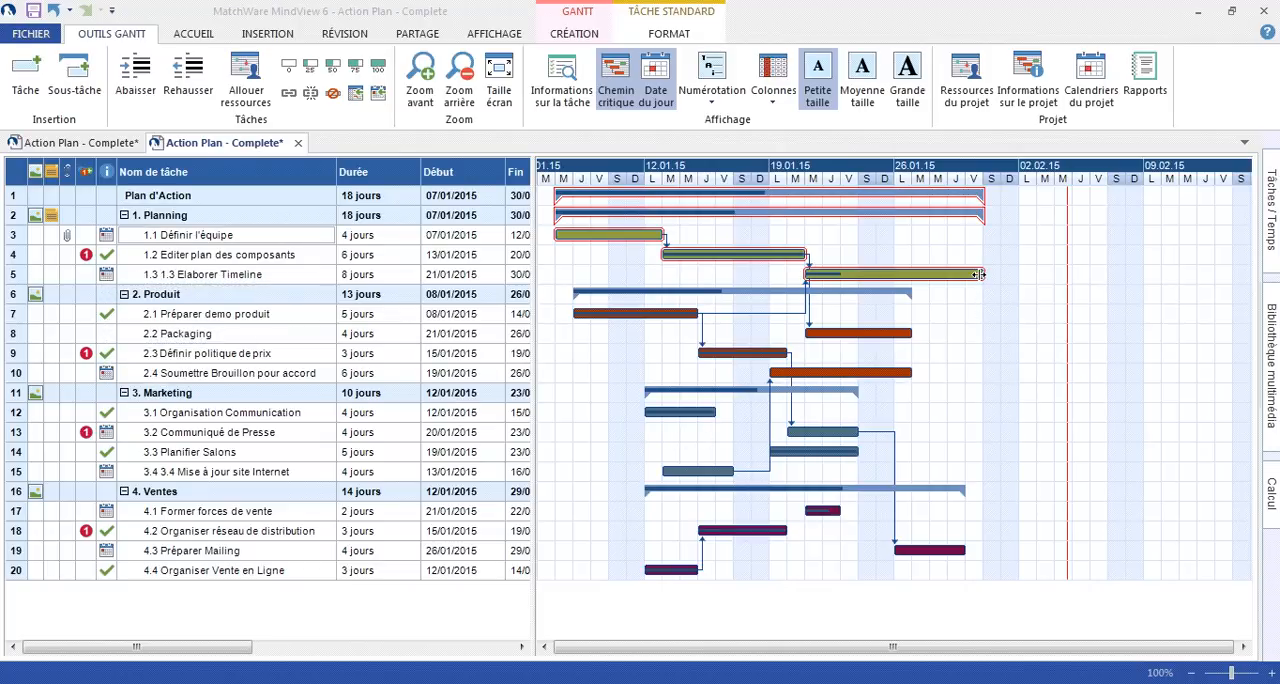
{"action": "left_click_drag", "start_coordinate": [984, 272], "coordinate": [1042, 274]}
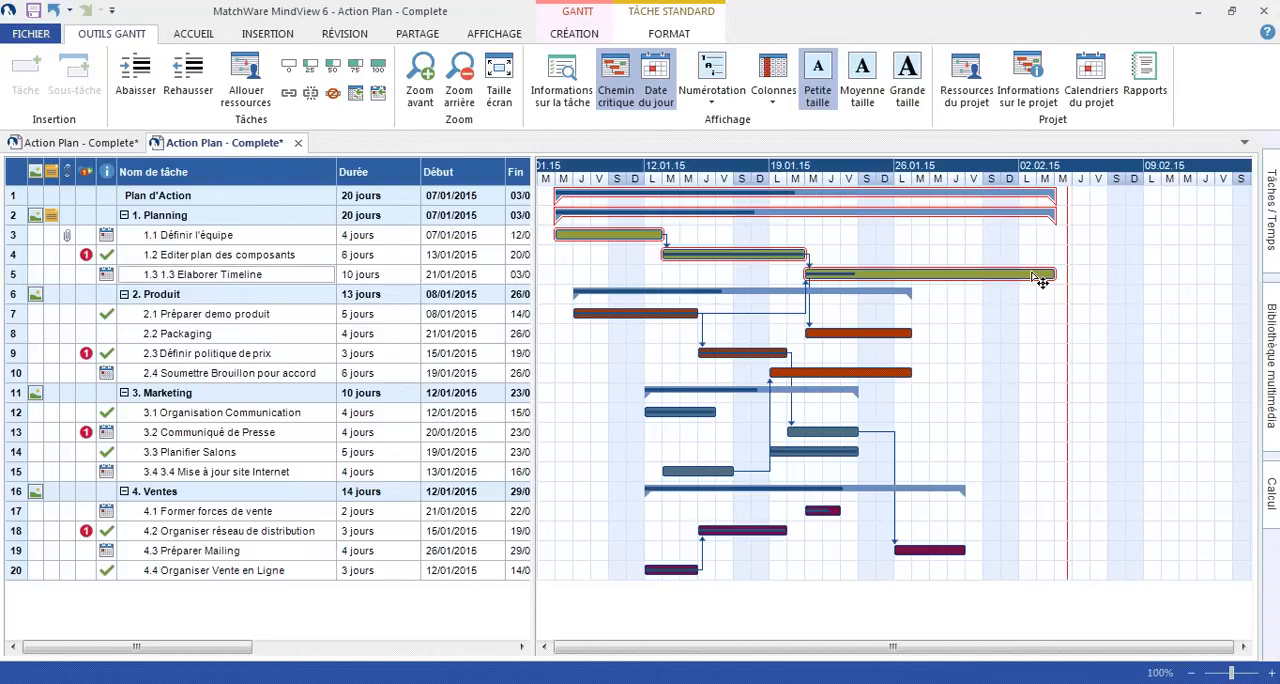
- Display the task names and the assigned resources beside the Gantt bars
{"action": "left_click", "coordinate": [575, 36]}
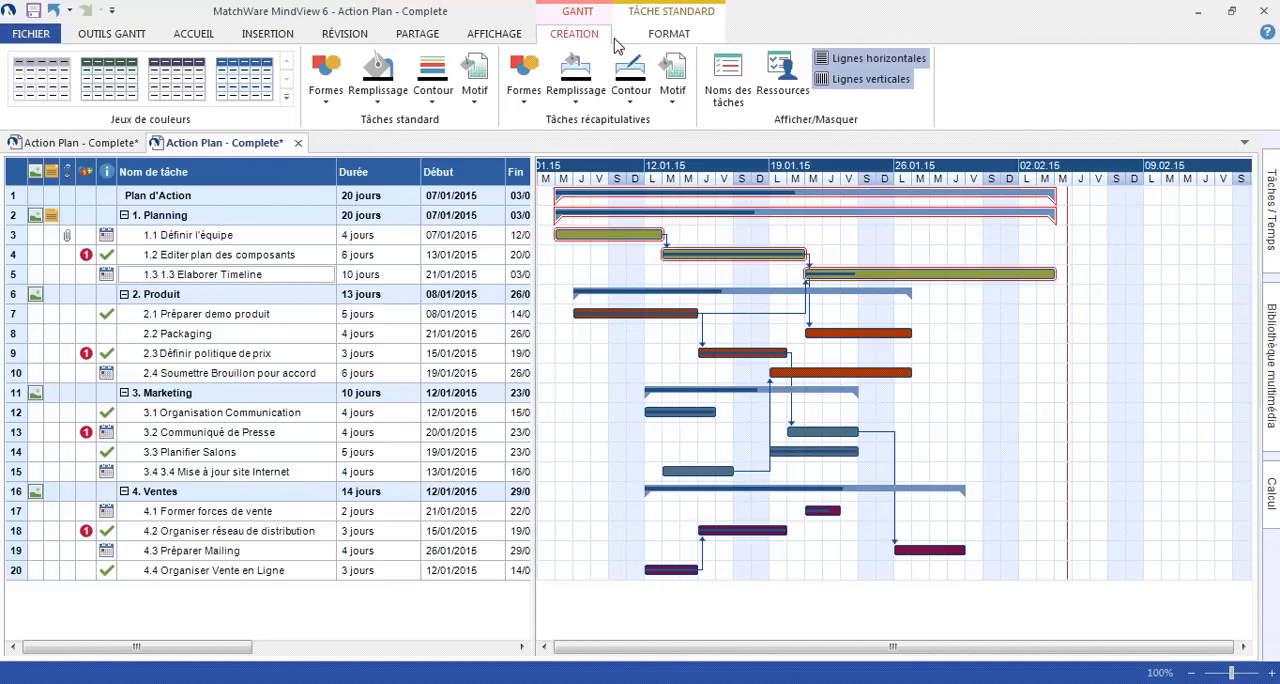
{"action": "left_click", "coordinate": [730, 75]}
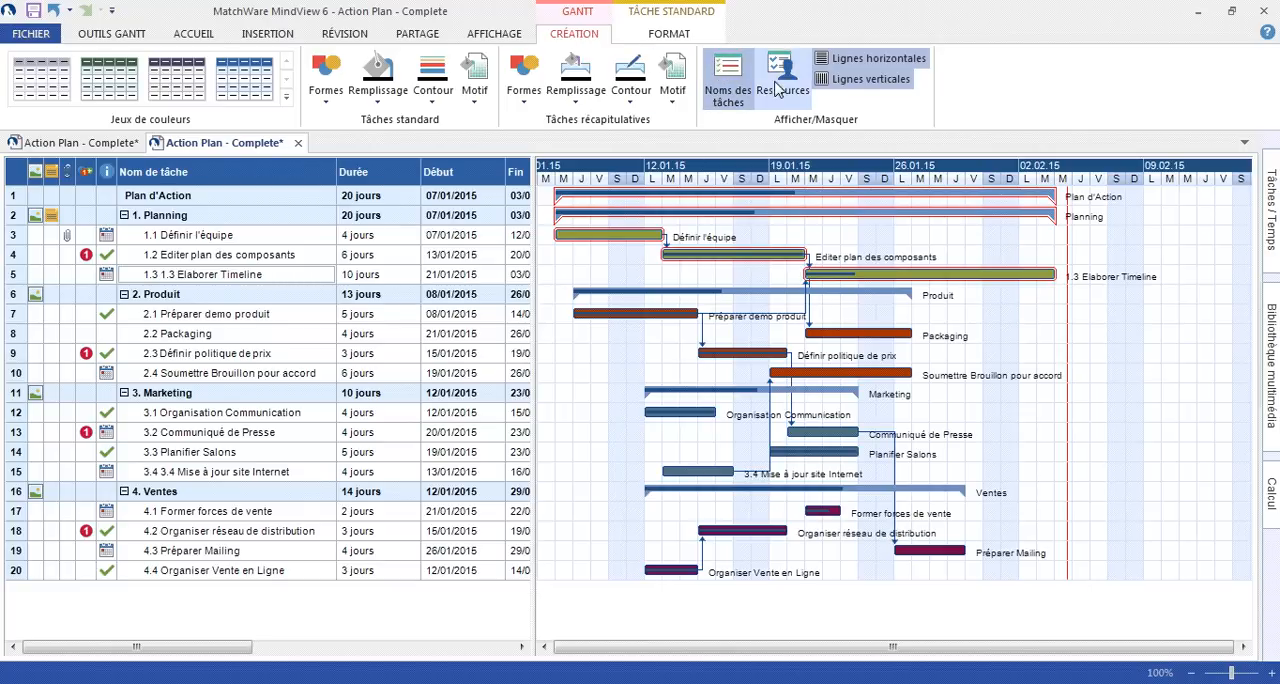
{"action": "left_click", "coordinate": [778, 88]}
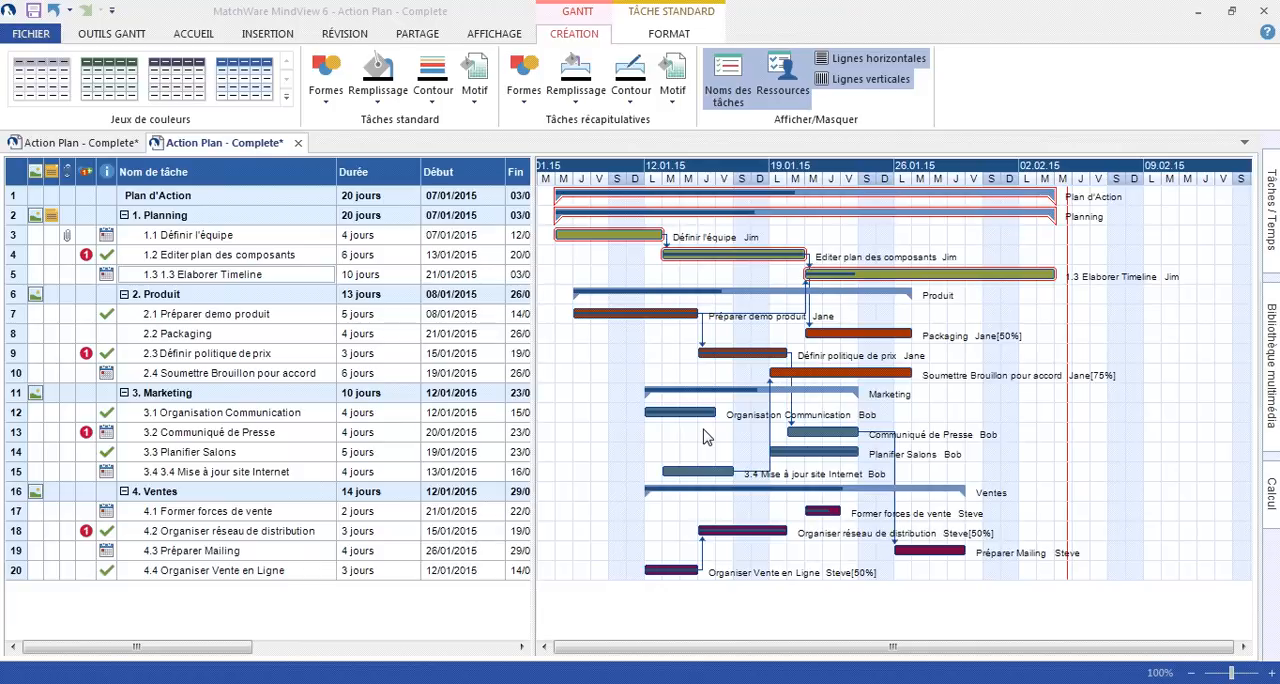
- Switch the project to the timeline view and look along the dates of its tasks
{"action": "left_click", "coordinate": [492, 36]}
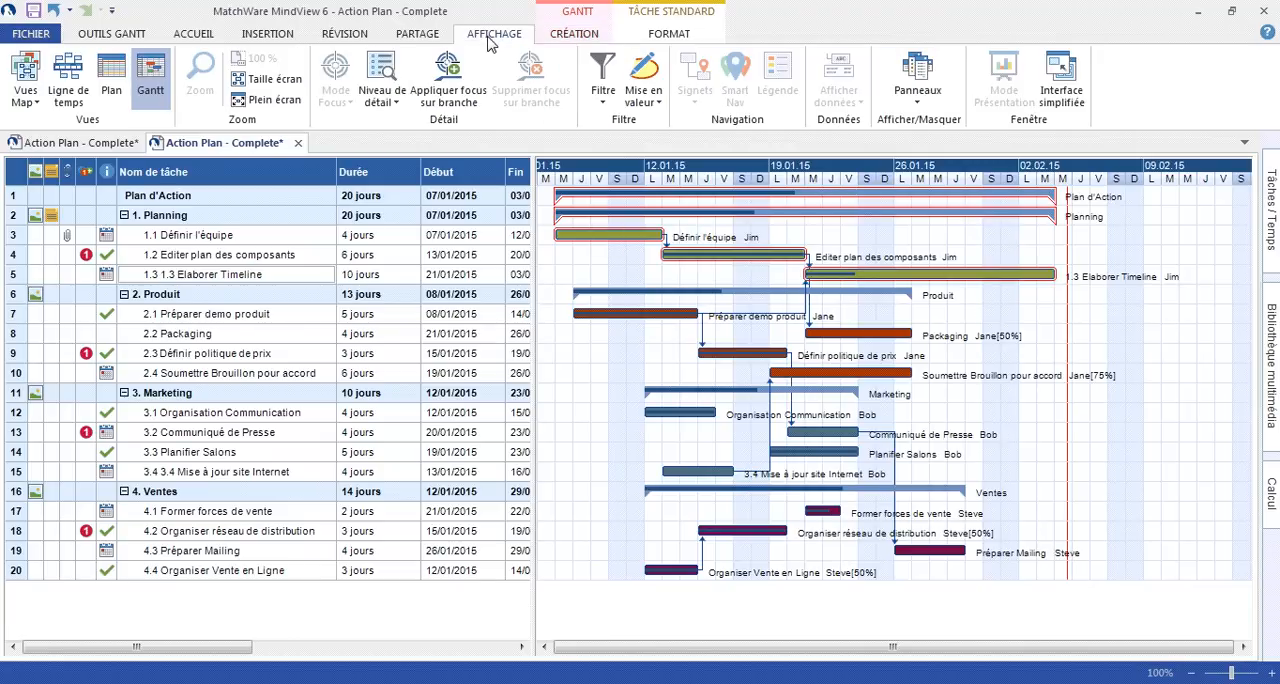
{"action": "left_click", "coordinate": [66, 82]}
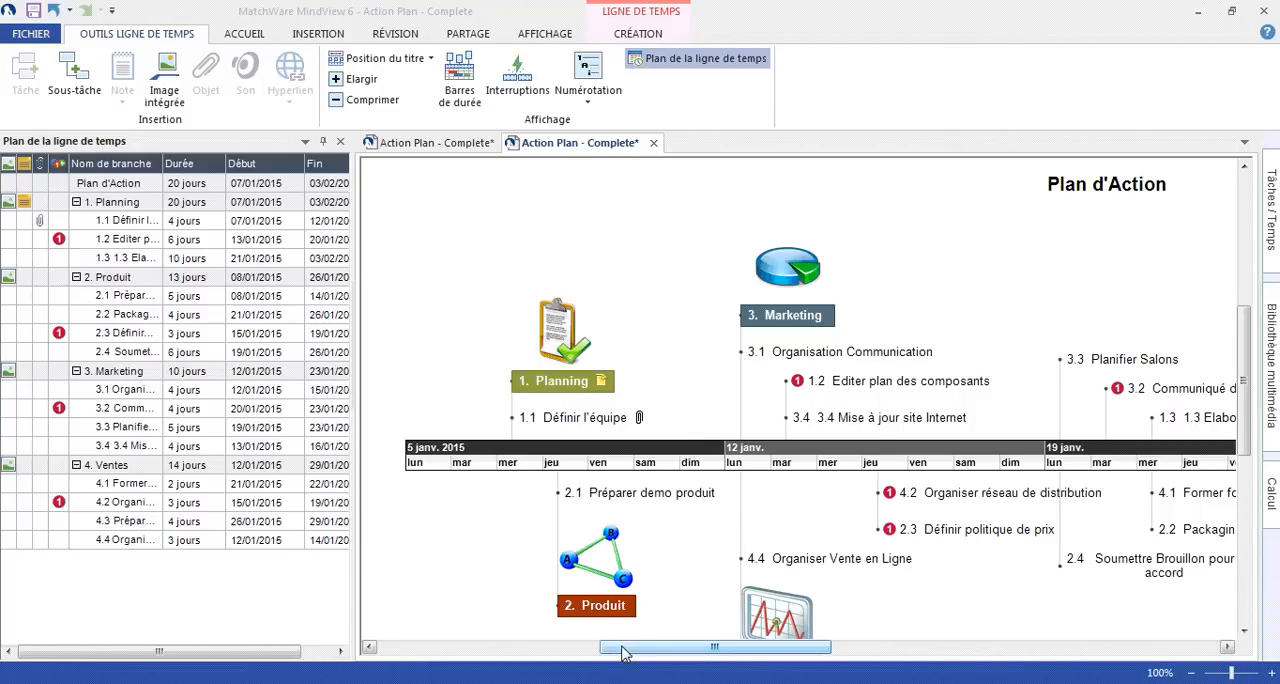
{"action": "left_click_drag", "start_coordinate": [622, 652], "coordinate": [679, 641]}
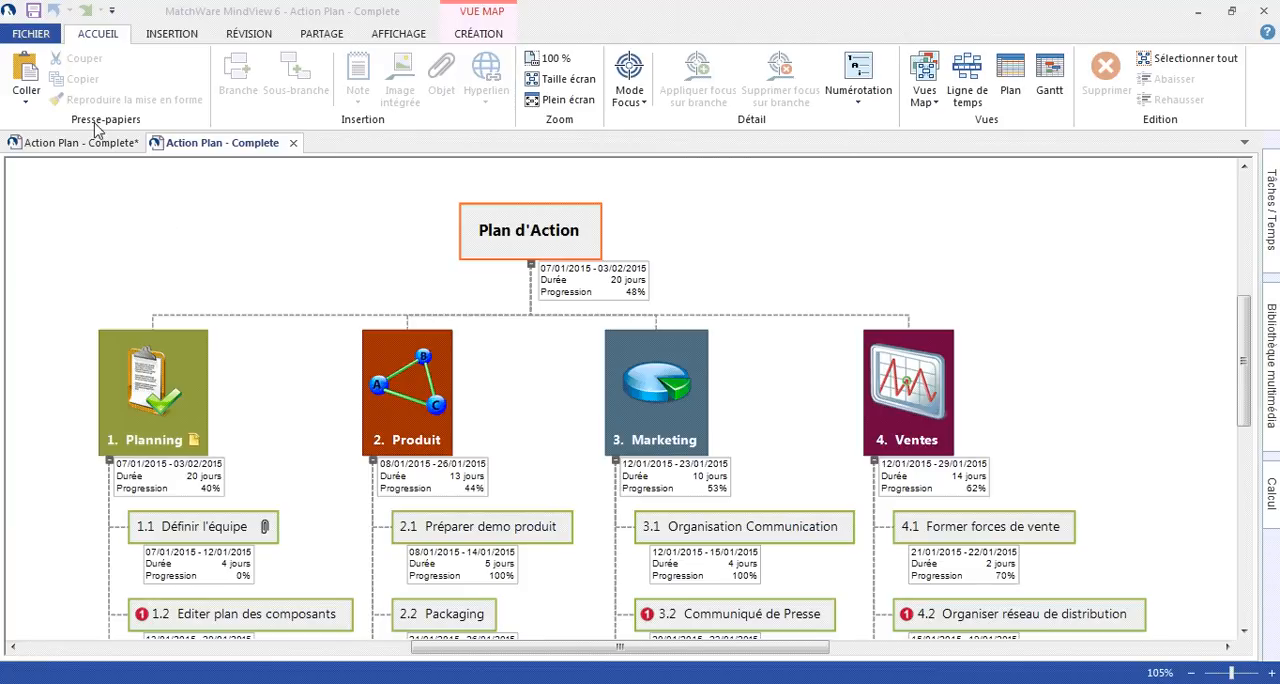
- Export the action plan to Microsoft Word with the advanced export, using the Bleu template and the current general options
{"action": "left_click", "coordinate": [31, 34]}
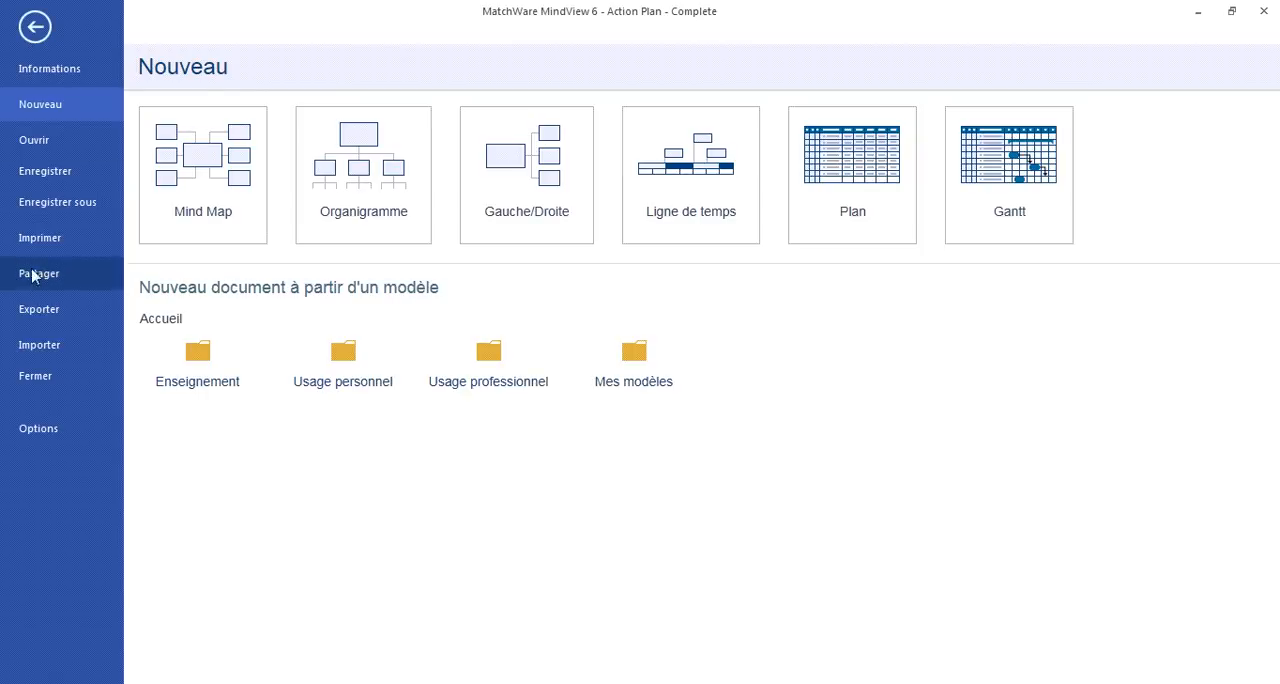
{"action": "left_click", "coordinate": [36, 310]}
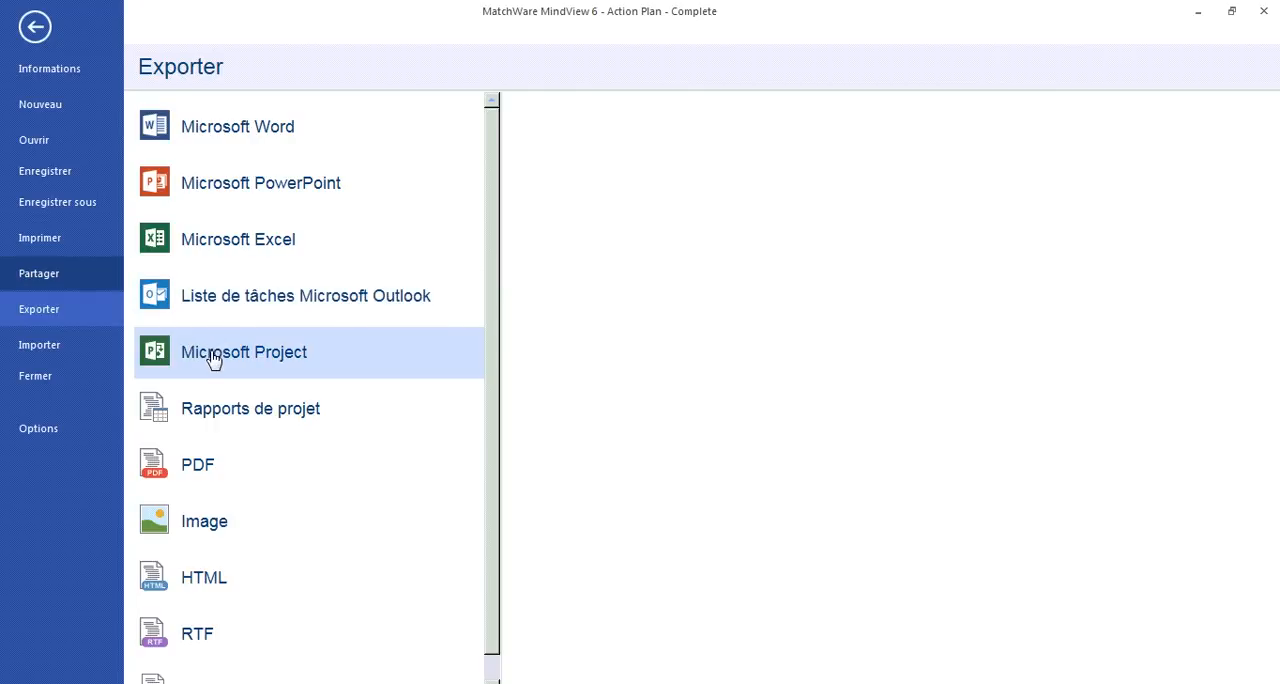
{"action": "left_click", "coordinate": [252, 138]}
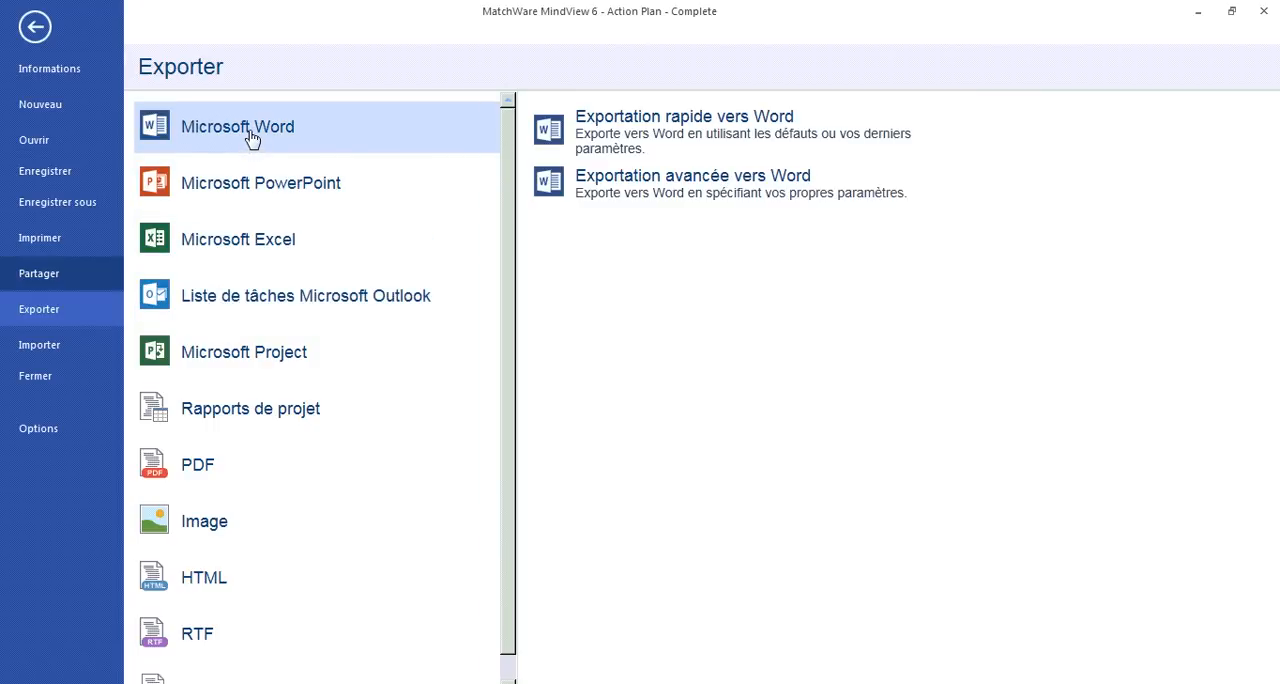
{"action": "left_click", "coordinate": [612, 187]}
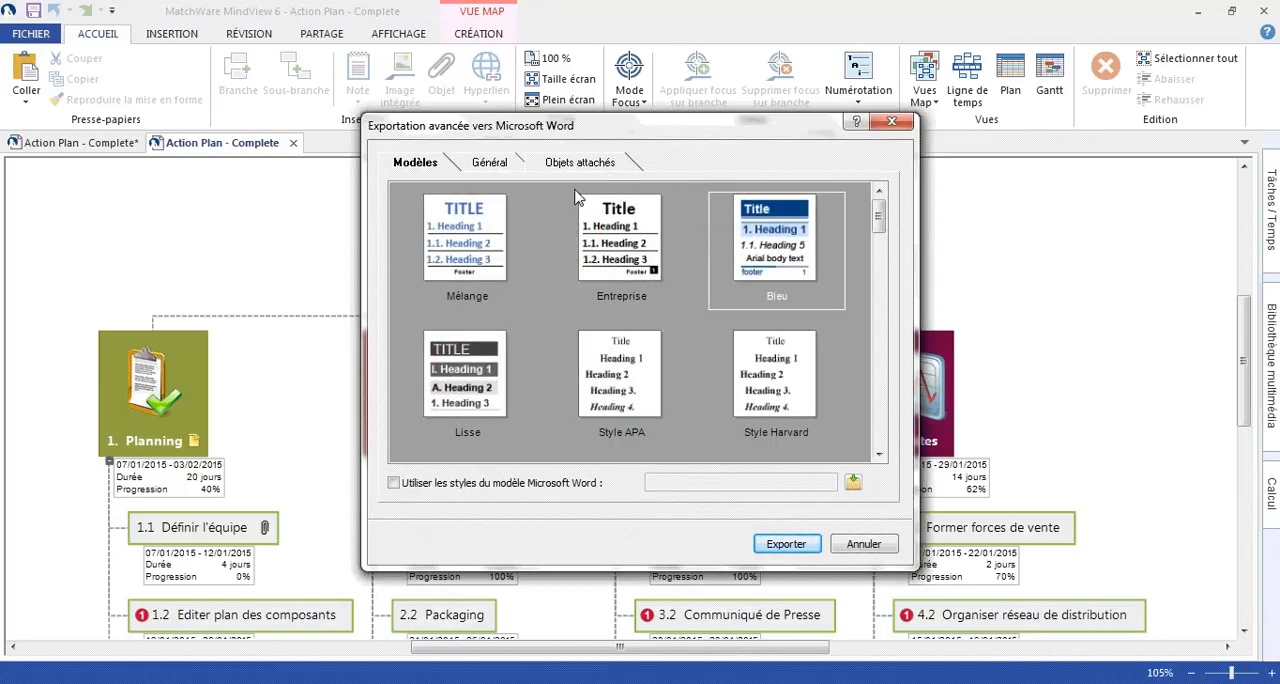
{"action": "left_click", "coordinate": [490, 163]}
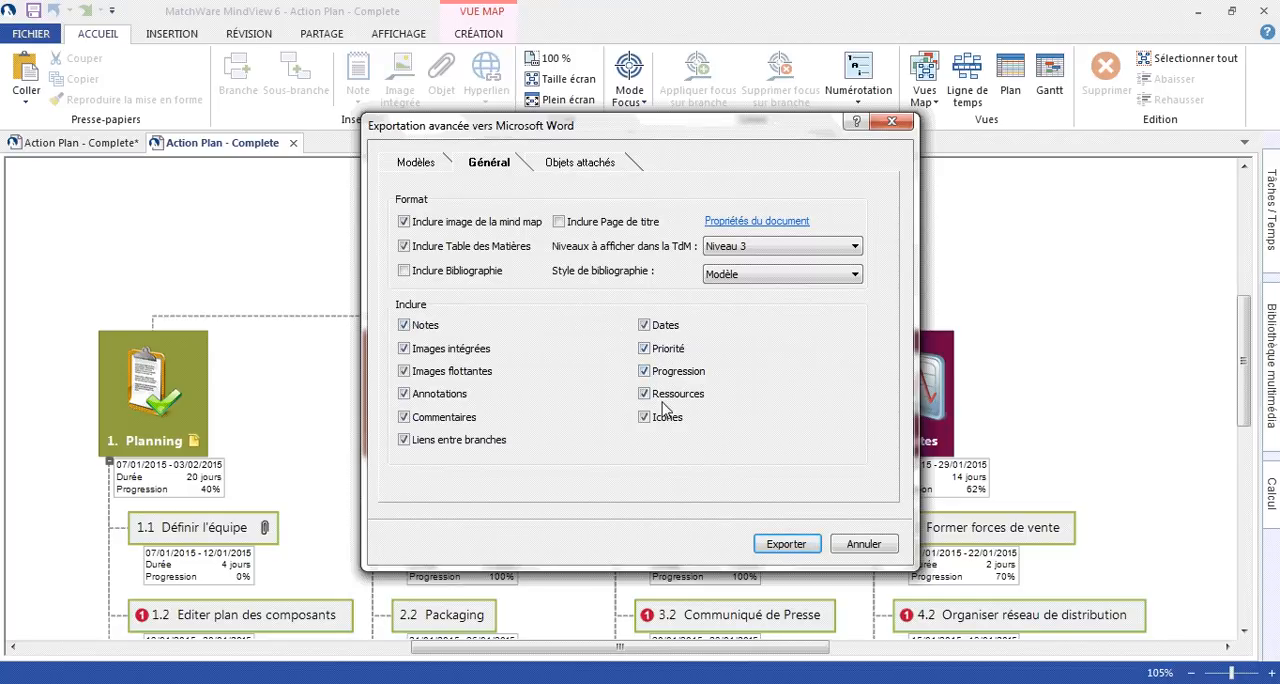
{"action": "left_click", "coordinate": [768, 544]}
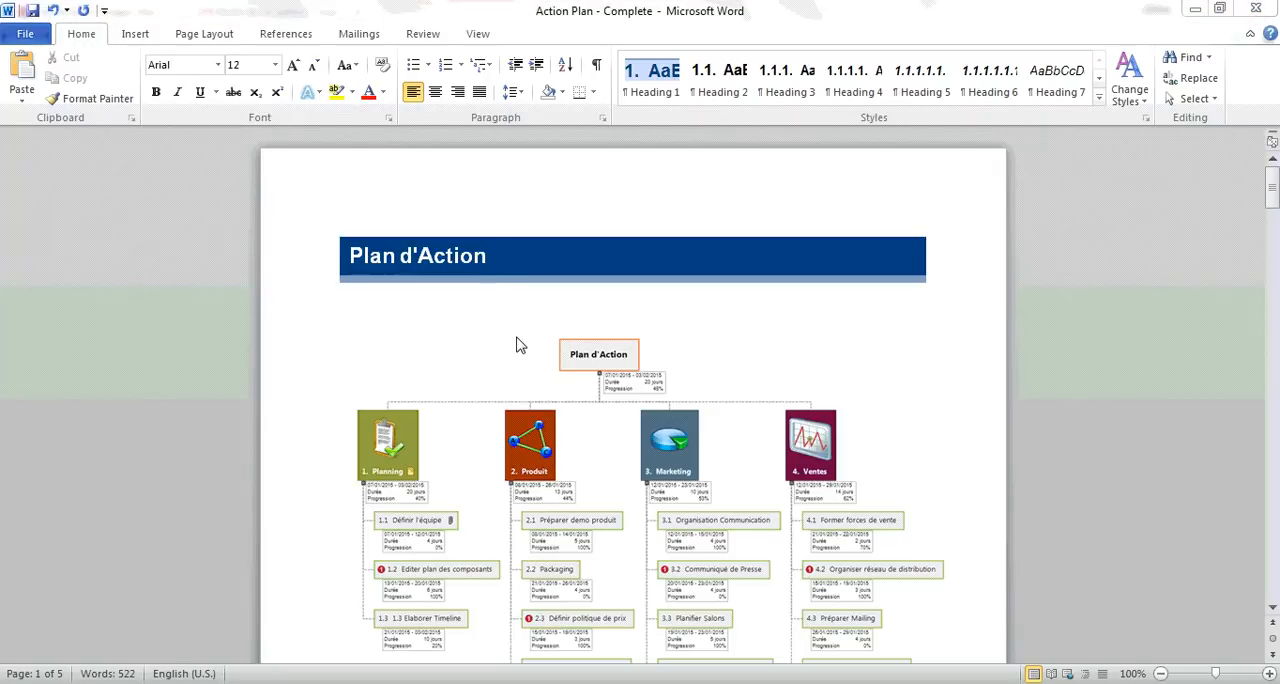
- Look through the exported Word document, from the mind map image and table of contents to the Planning task details
{"action": "scroll", "coordinate": [516, 340], "scroll_direction": "down", "scroll_amount": 1}
{"action": "scroll", "coordinate": [516, 340], "scroll_direction": "down", "scroll_amount": 2}
{"action": "left_click", "coordinate": [516, 340]}
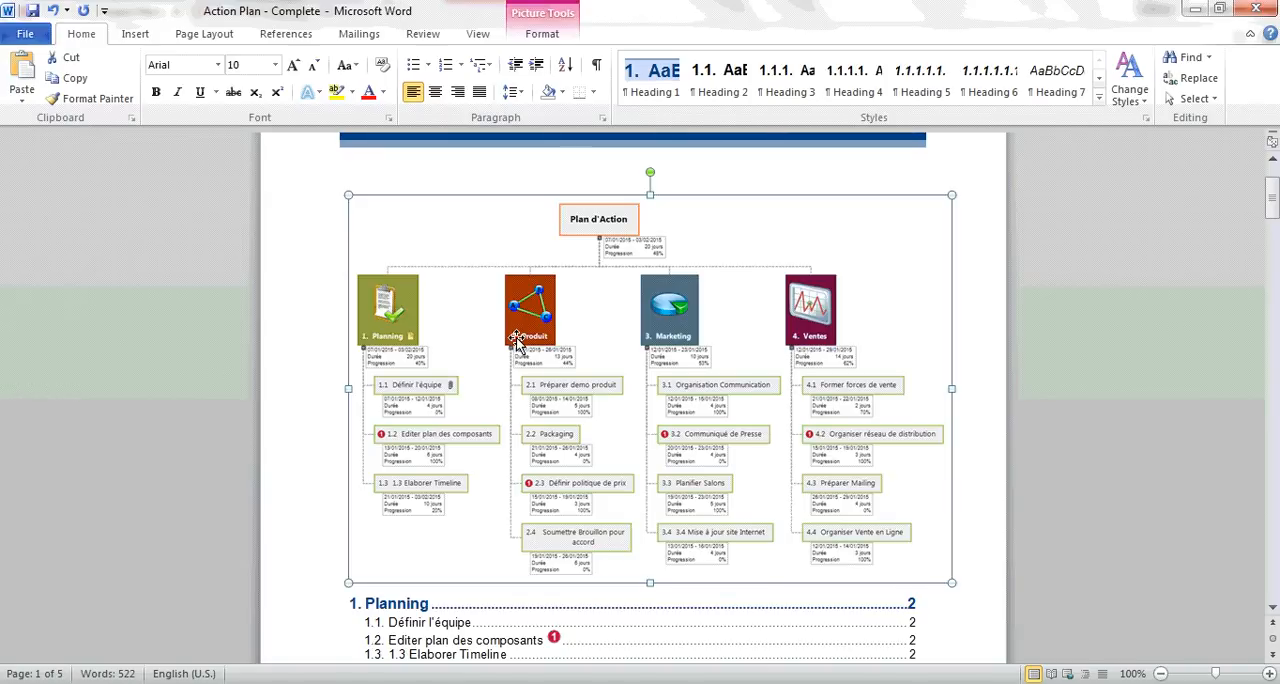
{"action": "scroll", "coordinate": [516, 340], "scroll_direction": "down", "scroll_amount": 7}
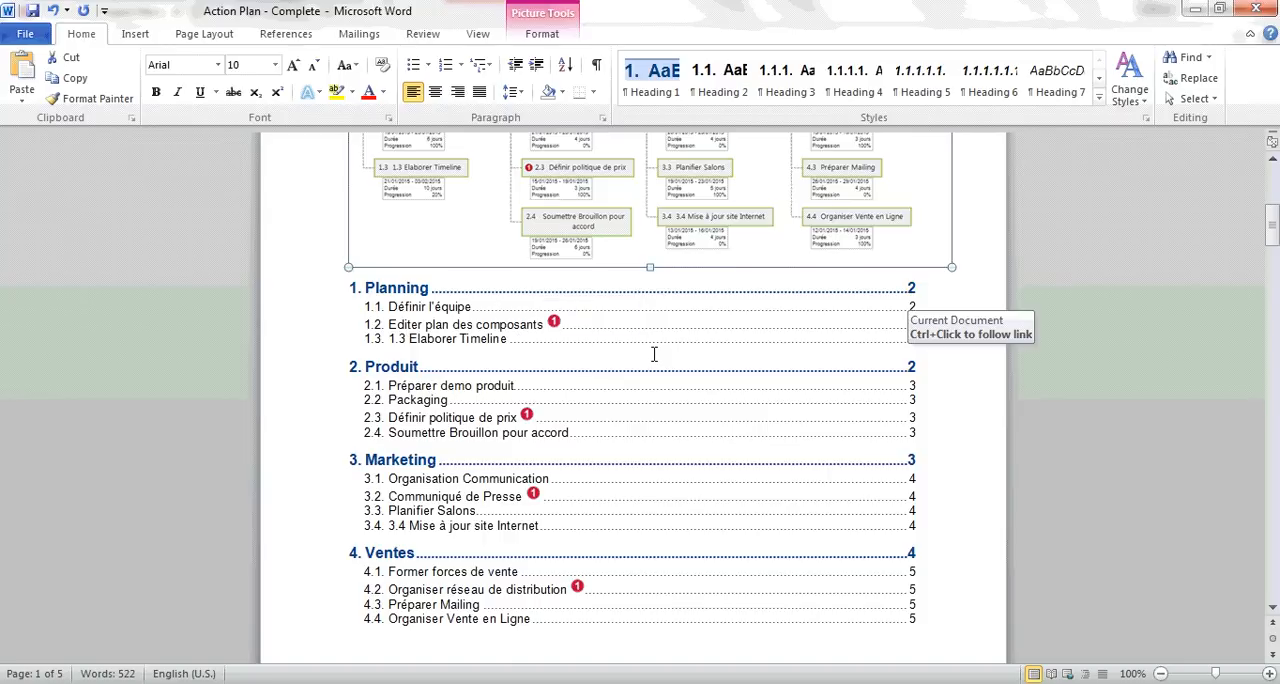
{"action": "scroll", "coordinate": [654, 352], "scroll_direction": "down", "scroll_amount": 10}
{"action": "scroll", "coordinate": [647, 350], "scroll_direction": "down", "scroll_amount": 5}
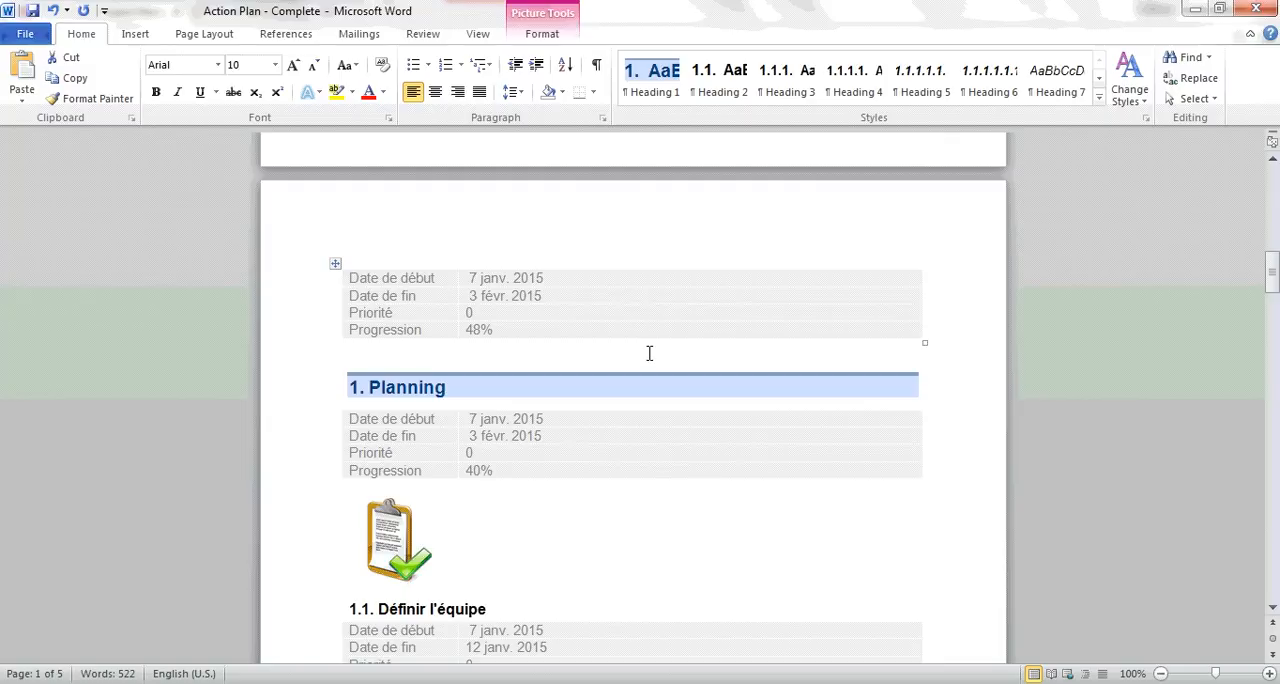
{"action": "scroll", "coordinate": [648, 352], "scroll_direction": "down", "scroll_amount": 2}
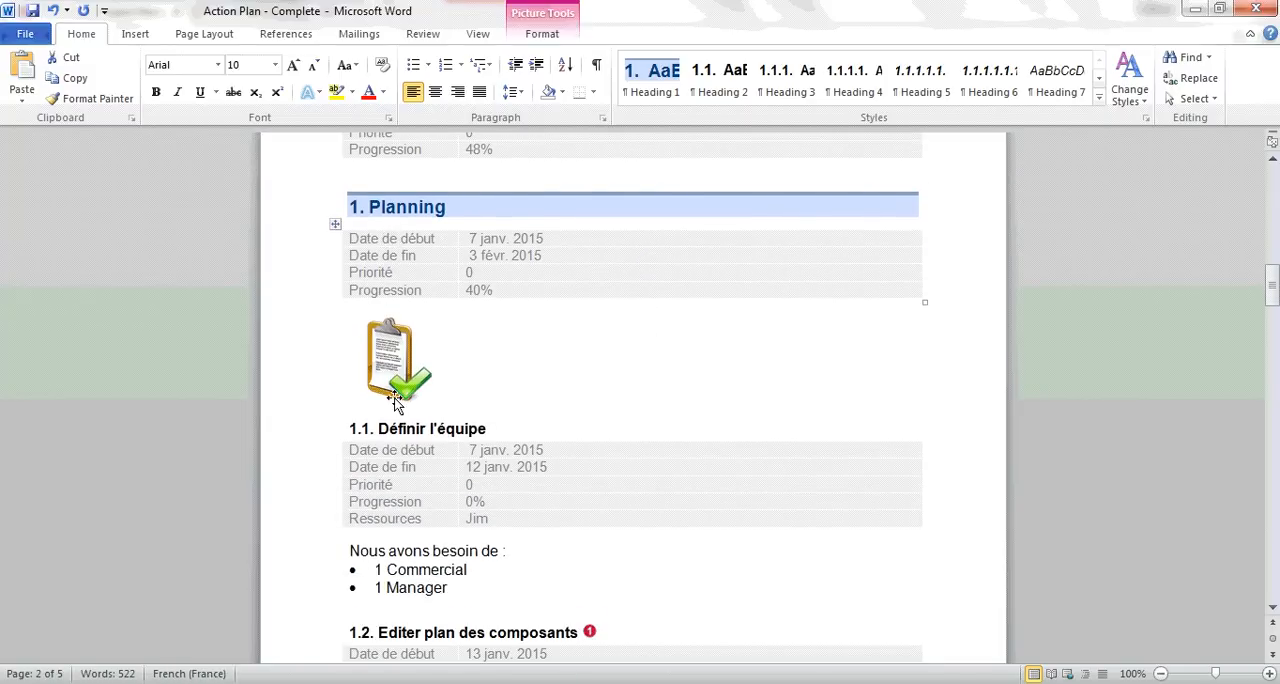
{"action": "scroll", "coordinate": [392, 402], "scroll_direction": "down", "scroll_amount": 4}
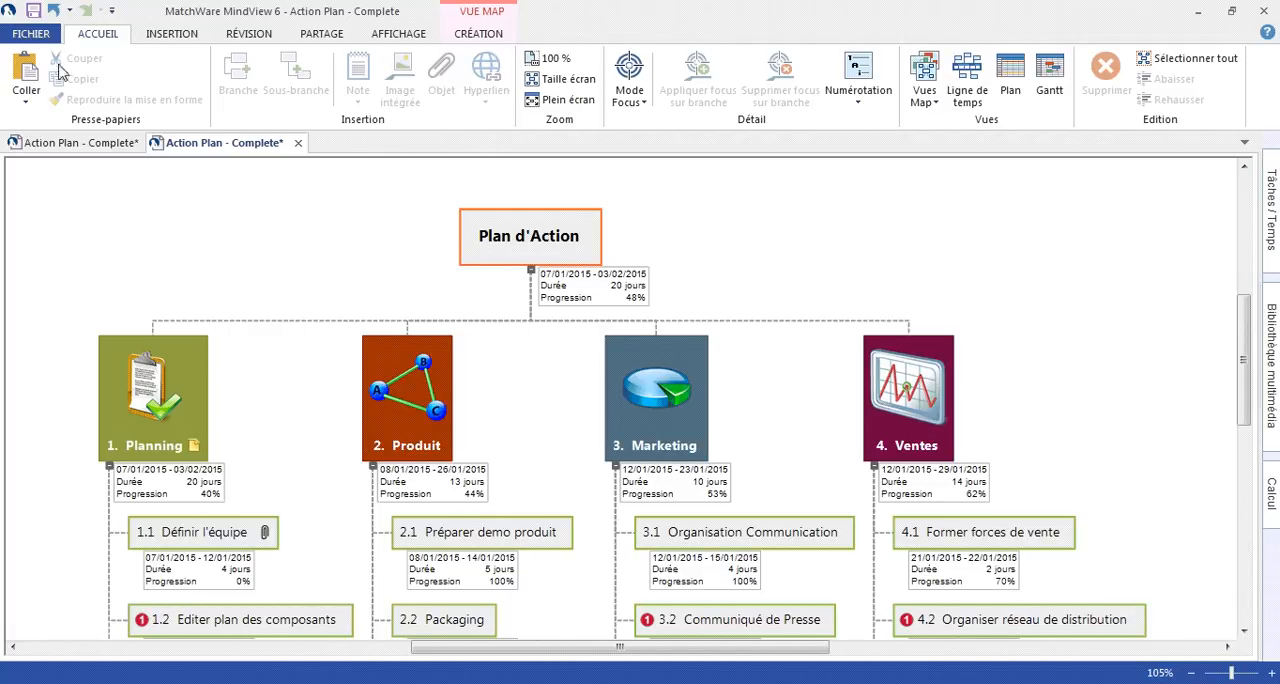
- Export the action plan to Microsoft PowerPoint with the advanced export, using the Professionnel 1 template and the current general options
{"action": "left_click", "coordinate": [28, 34]}
{"action": "left_click", "coordinate": [40, 312]}
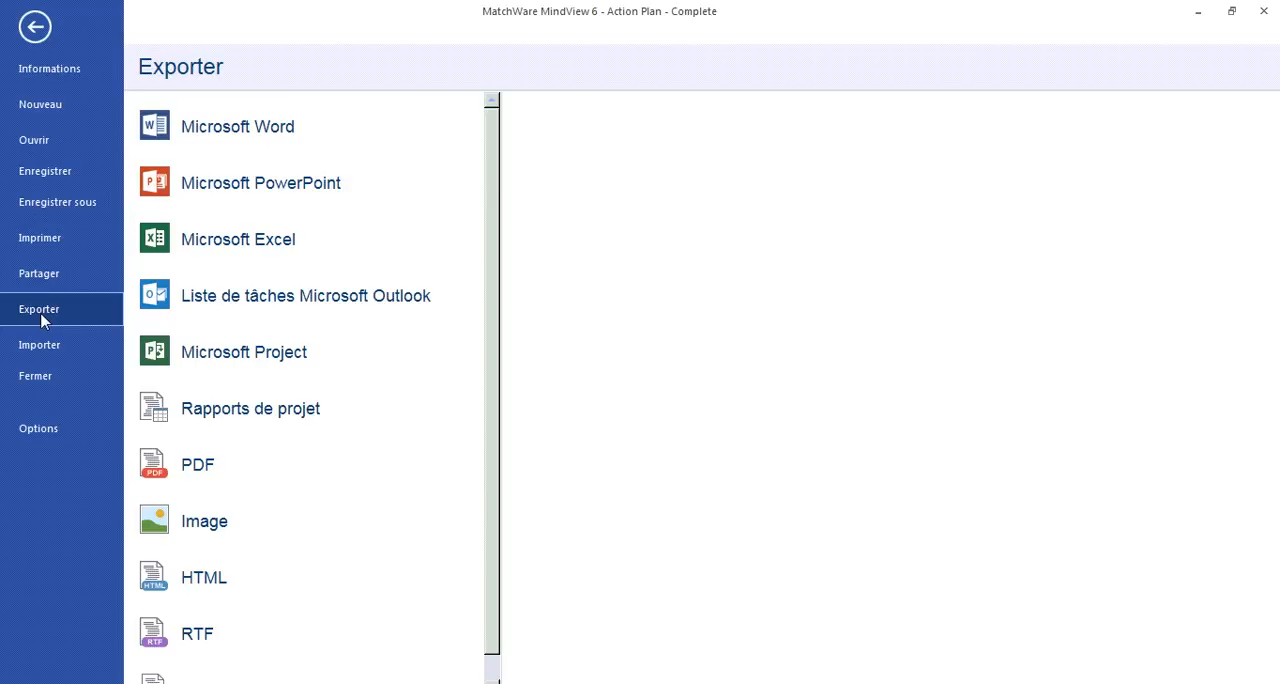
{"action": "left_click", "coordinate": [289, 190]}
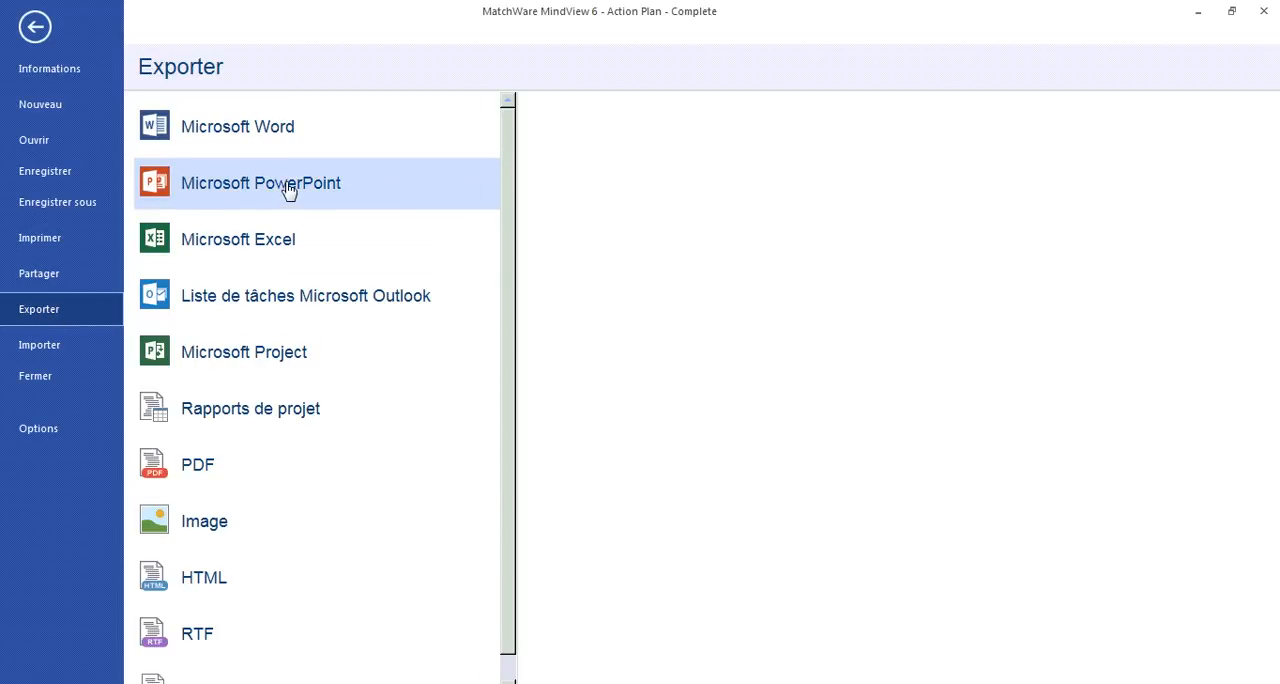
{"action": "left_click", "coordinate": [658, 200]}
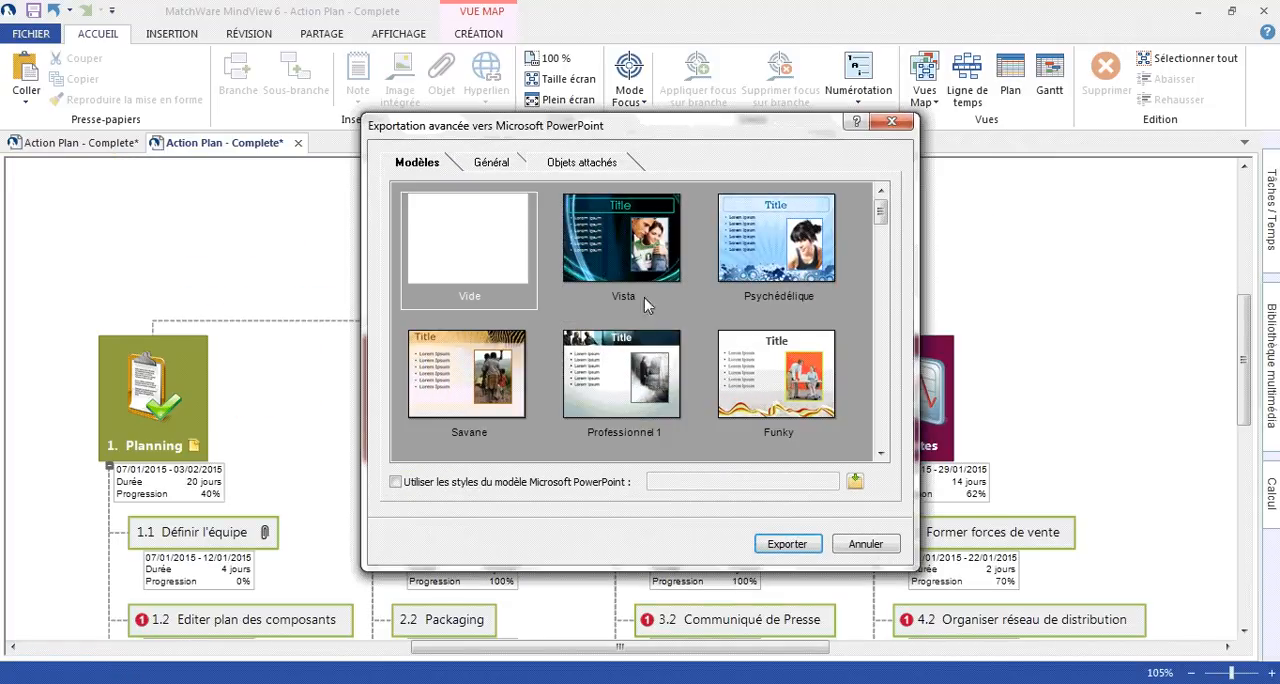
{"action": "left_click", "coordinate": [625, 361]}
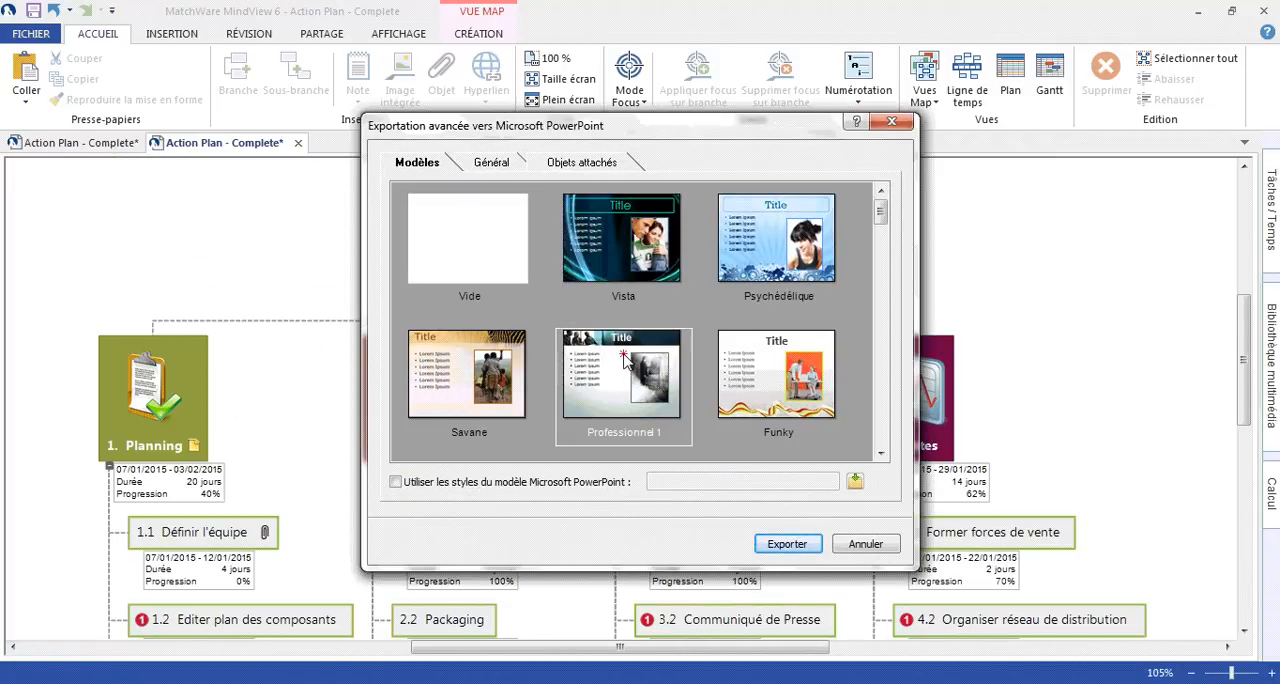
{"action": "left_click", "coordinate": [503, 166]}
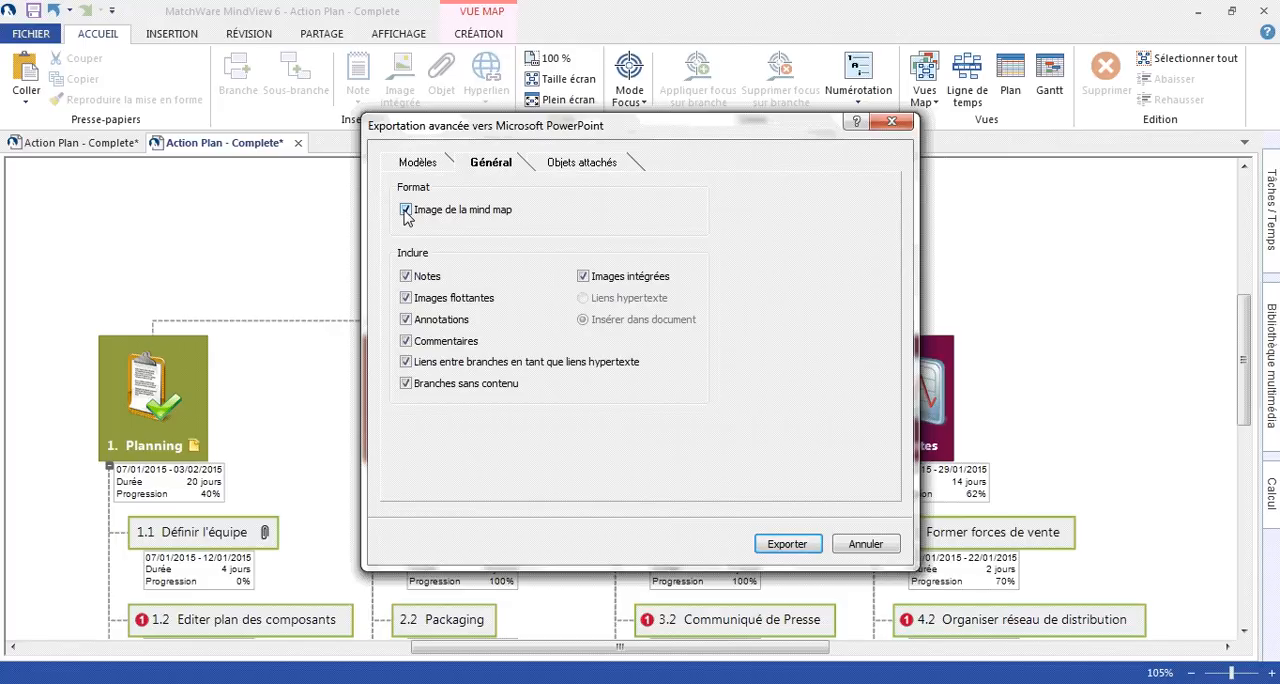
{"action": "left_click", "coordinate": [786, 549]}
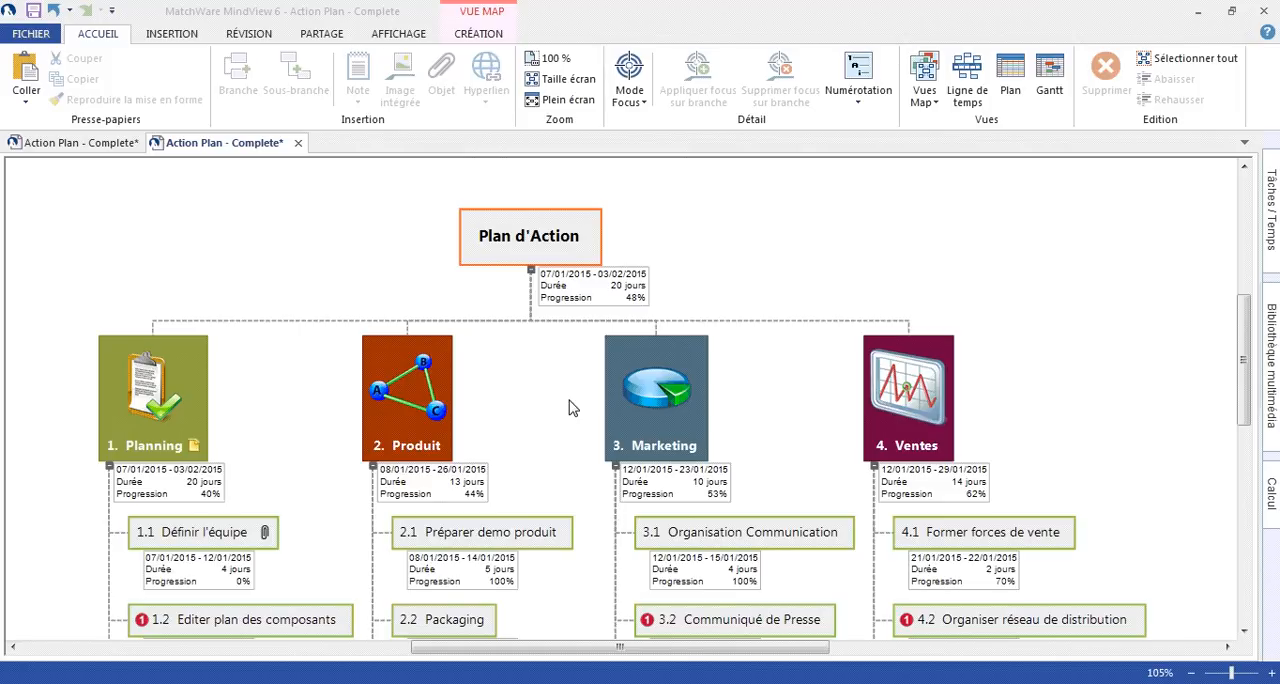
- Export the action plan to Microsoft Excel with the advanced export, using the Modèle 1 template
{"action": "left_click", "coordinate": [35, 34]}
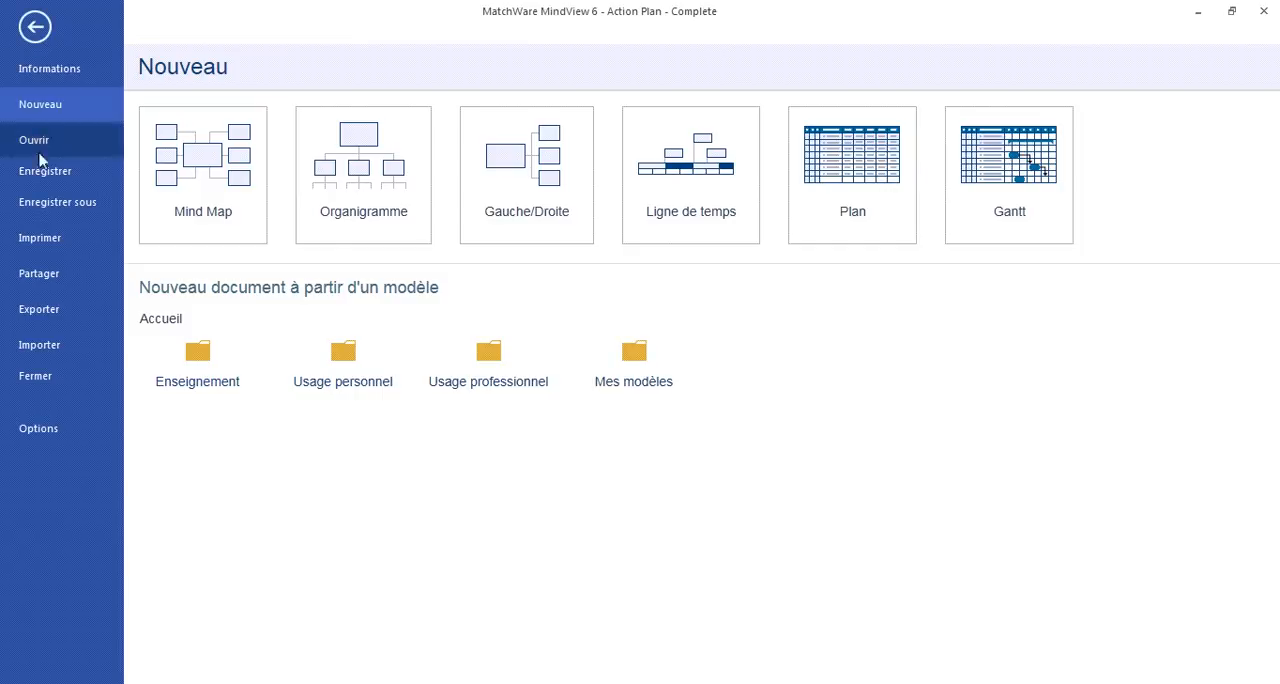
{"action": "left_click", "coordinate": [52, 313]}
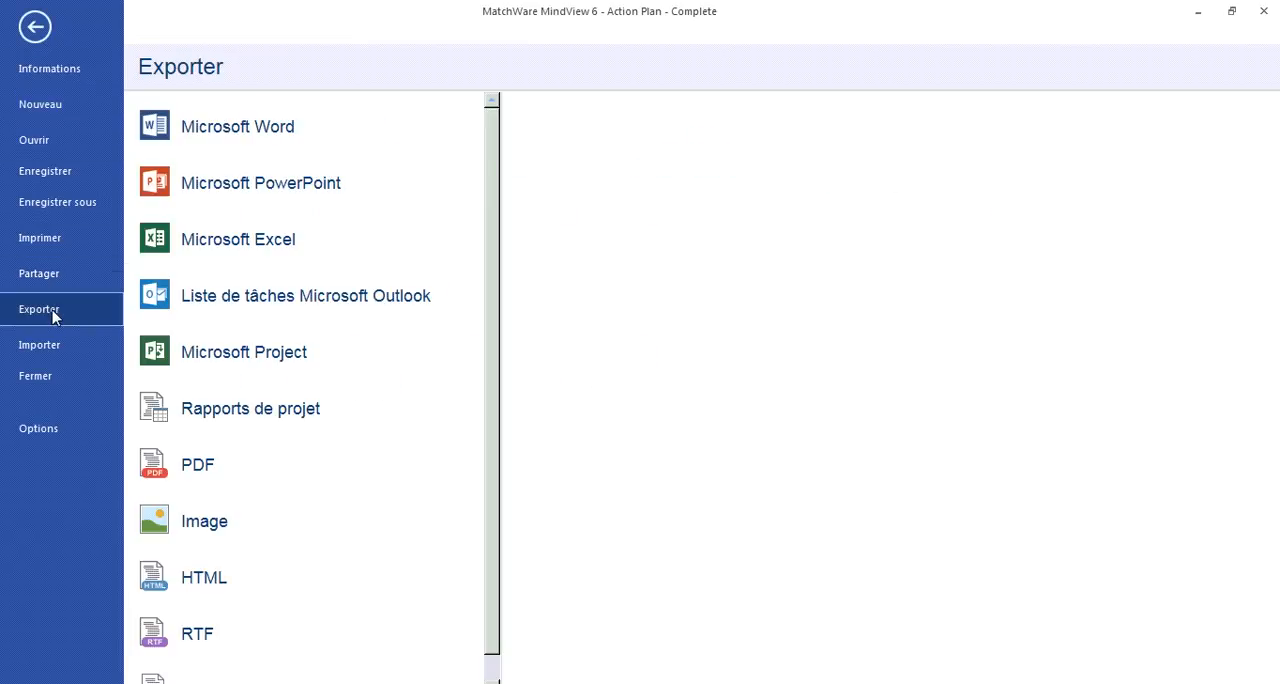
{"action": "left_click", "coordinate": [220, 251]}
{"action": "left_click", "coordinate": [690, 188]}
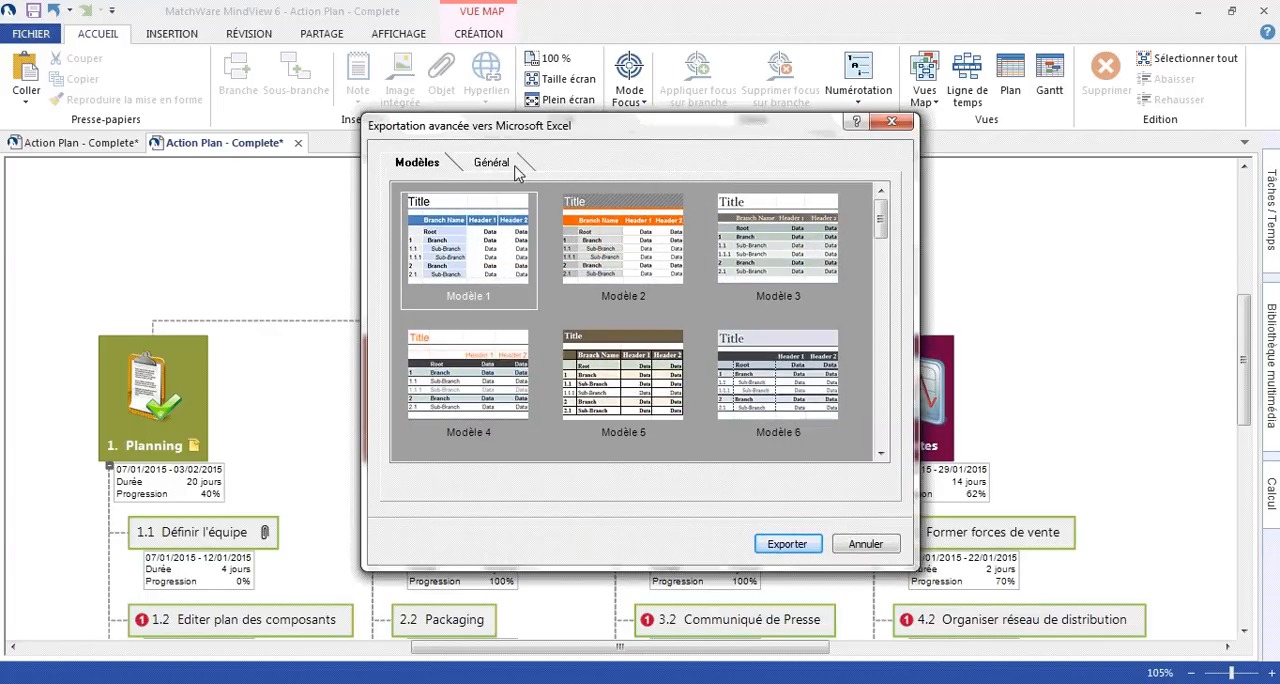
{"action": "left_click", "coordinate": [516, 172]}
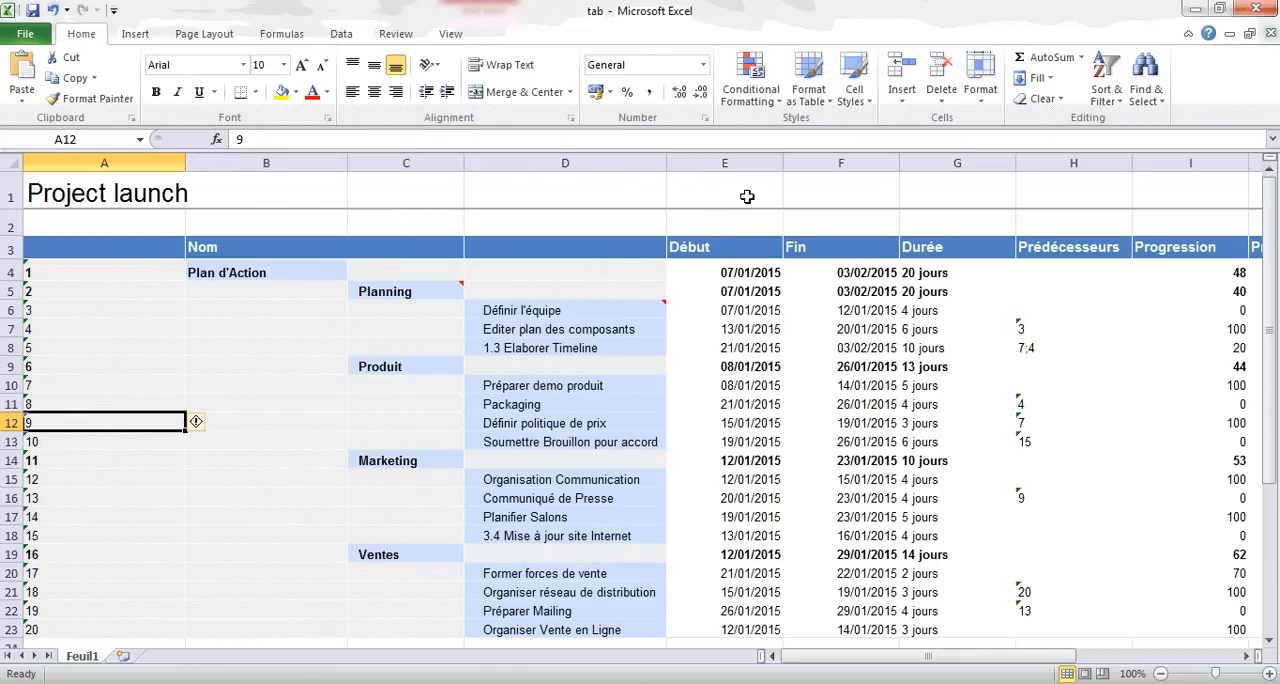
- Examine the exported Excel sheet's Début, Fin and Durée columns, the comment on Planning and the Plan d'Action row
{"action": "left_click", "coordinate": [720, 160]}
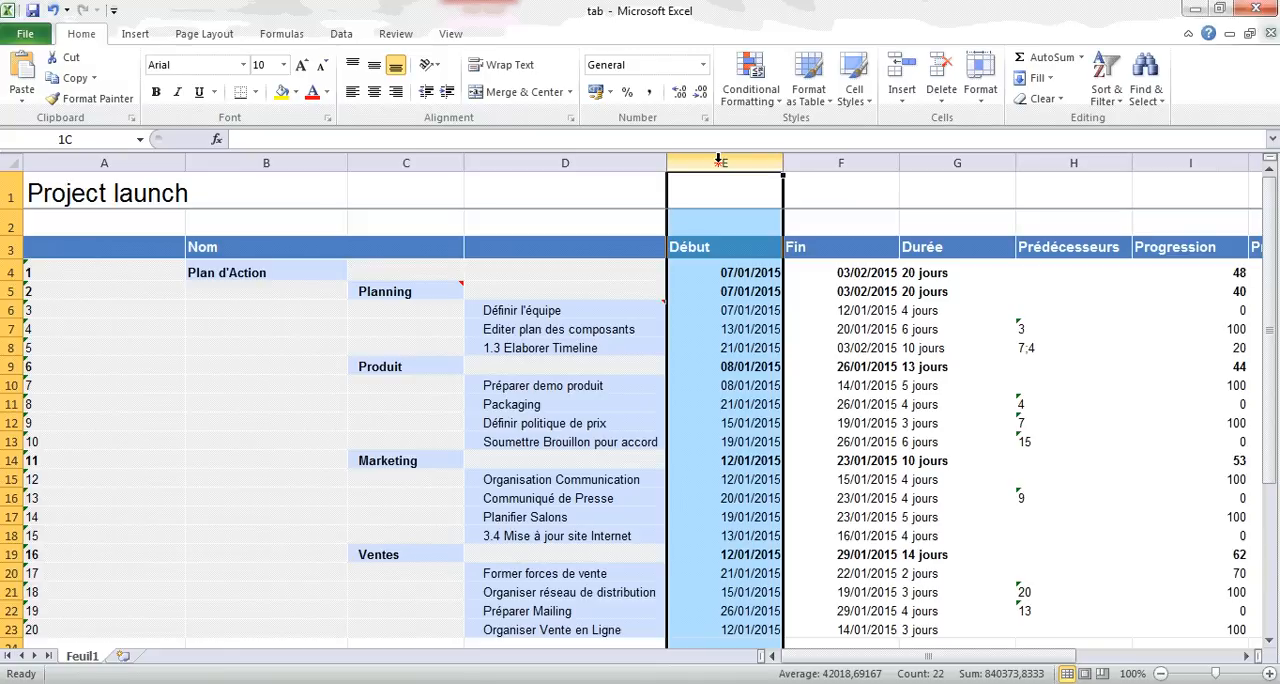
{"action": "left_click_drag", "start_coordinate": [720, 160], "coordinate": [958, 164]}
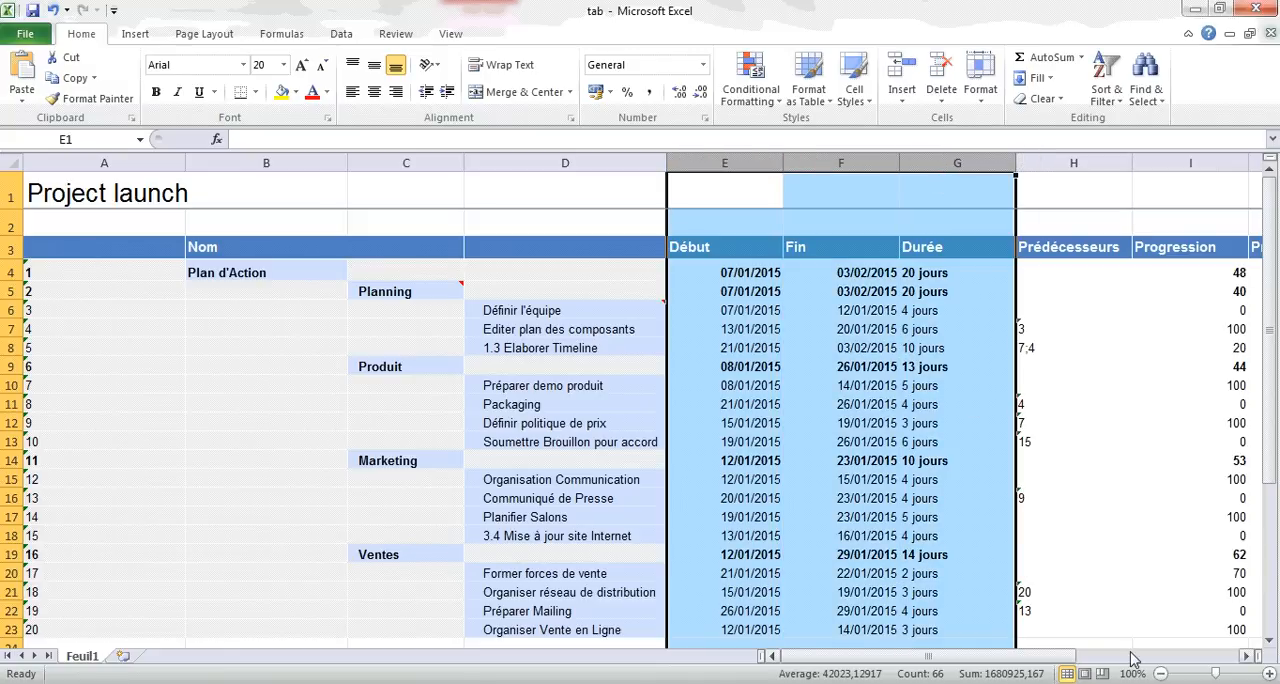
{"action": "left_click", "coordinate": [437, 290]}
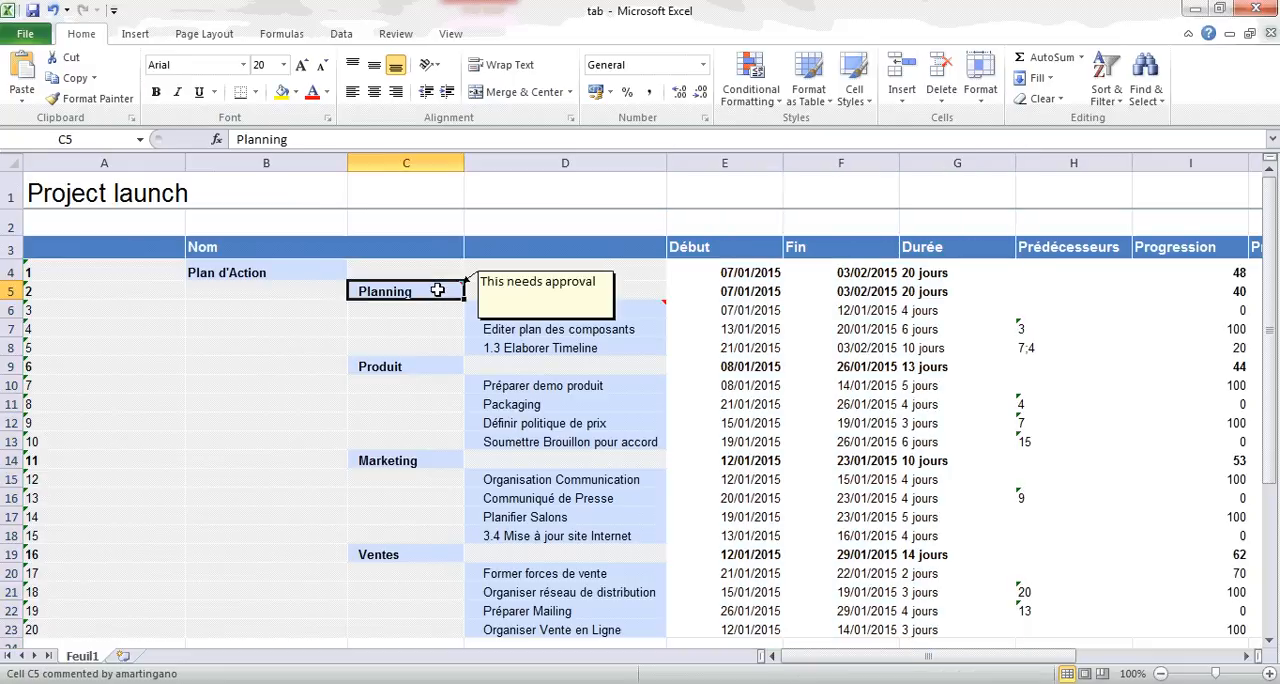
{"action": "left_click", "coordinate": [303, 272]}
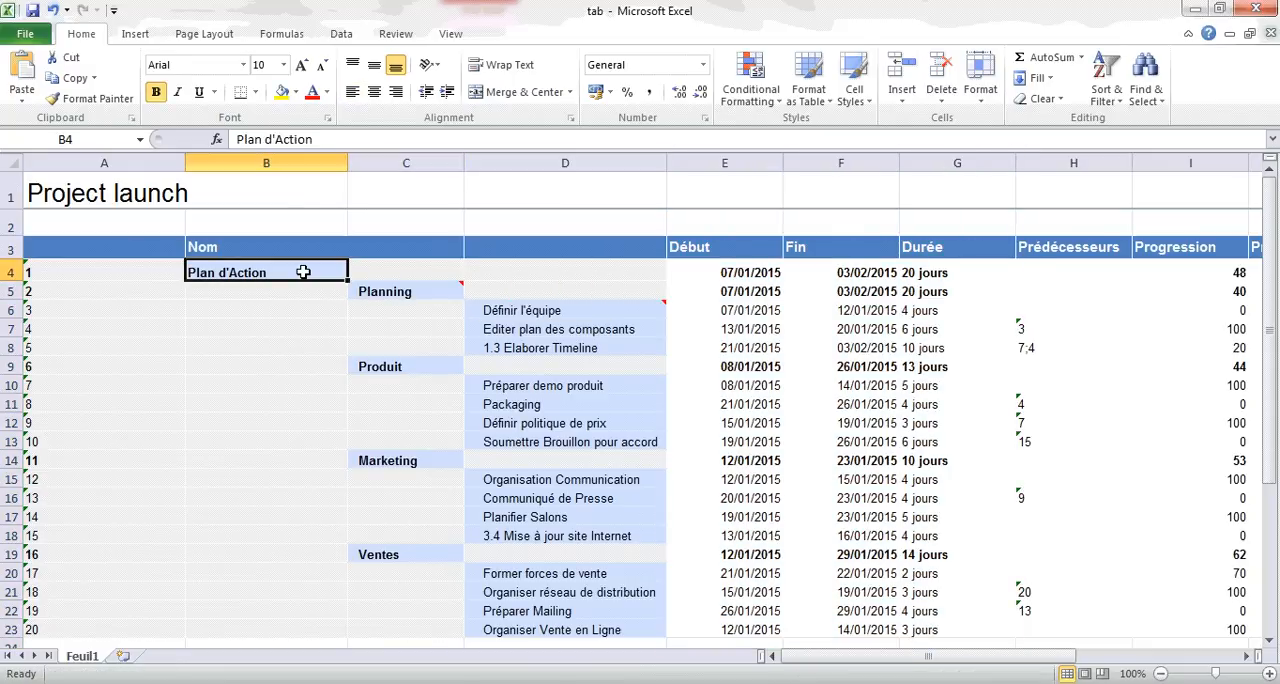
{"action": "scroll", "coordinate": [229, 372], "scroll_direction": "down", "scroll_amount": 5}
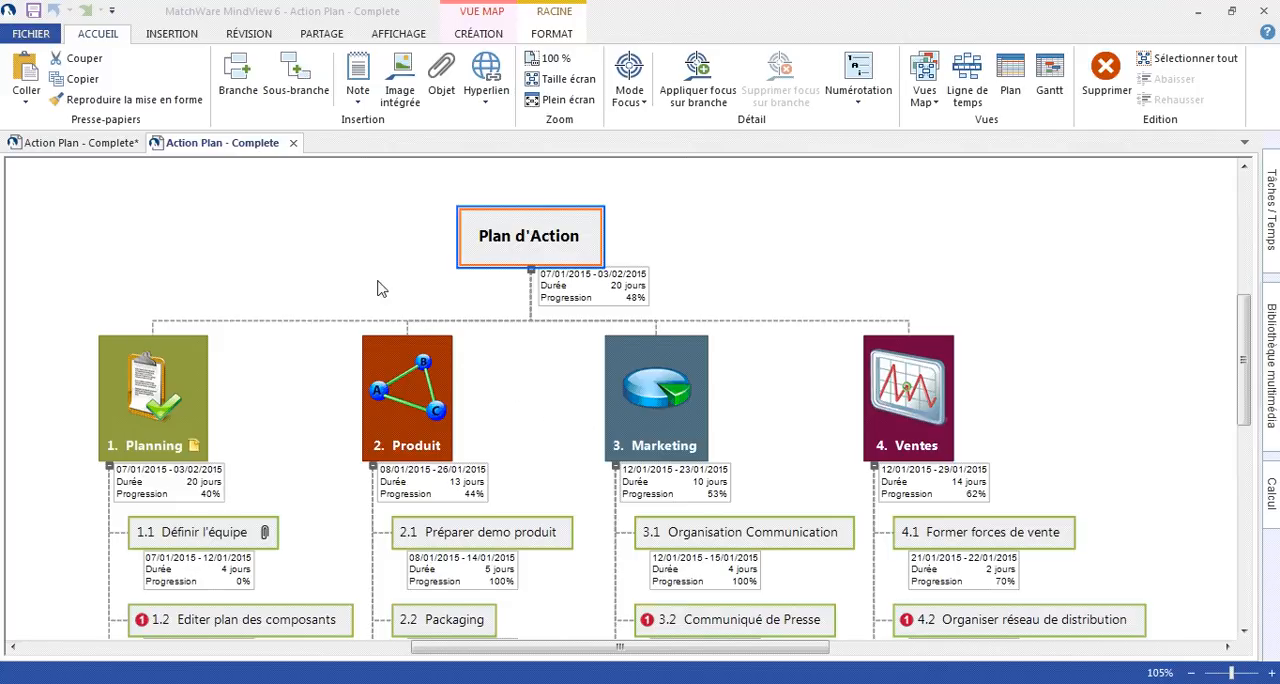
- Check the export options for a Microsoft Outlook task list, and return to the map
{"action": "left_click", "coordinate": [31, 34]}
{"action": "left_click", "coordinate": [36, 310]}
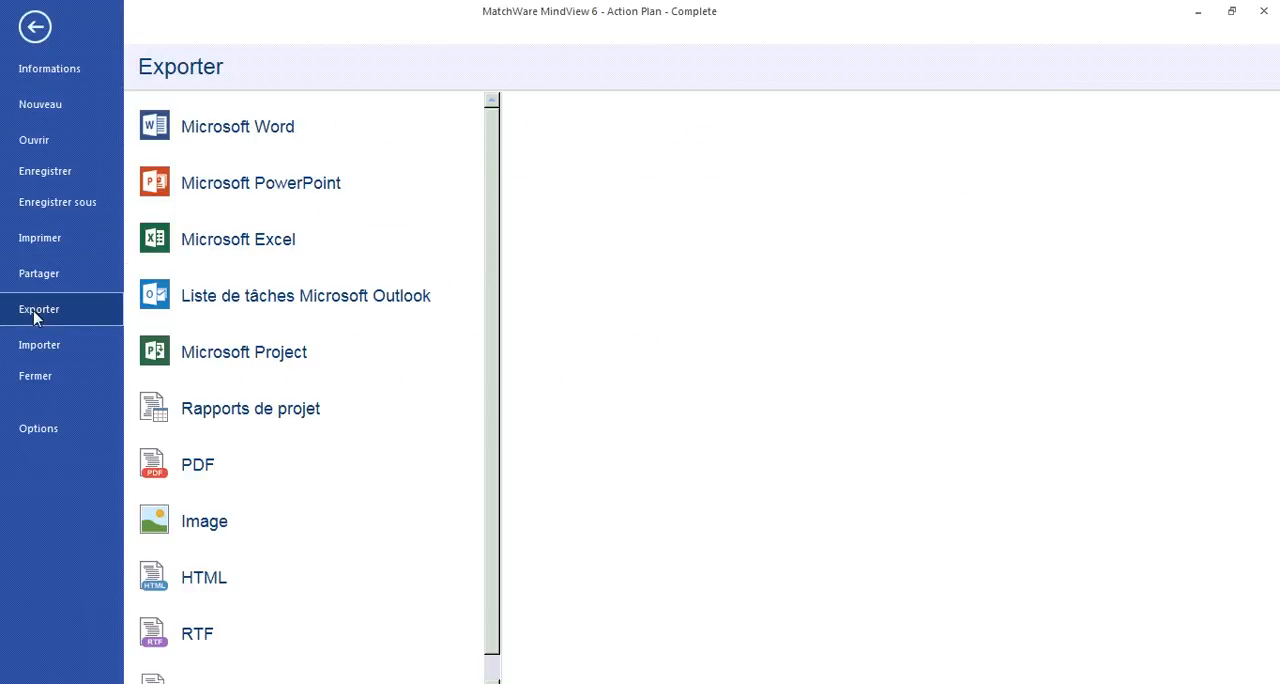
{"action": "left_click", "coordinate": [275, 304]}
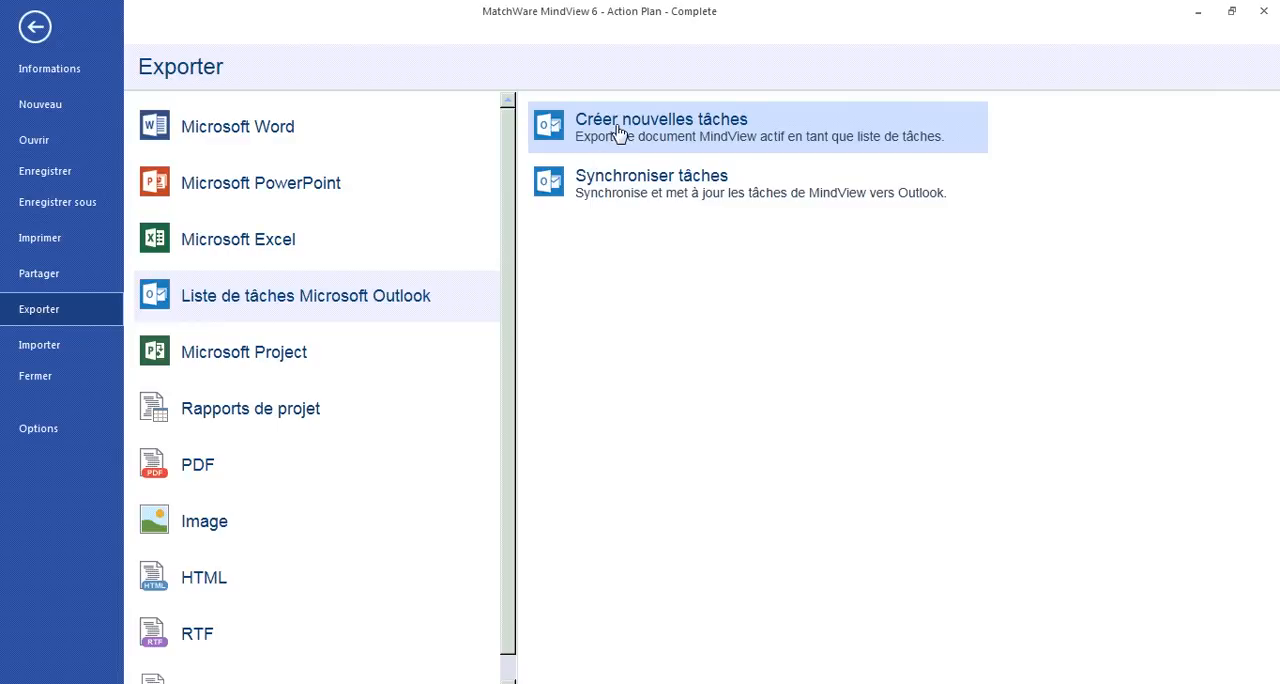
{"action": "left_click", "coordinate": [35, 28]}
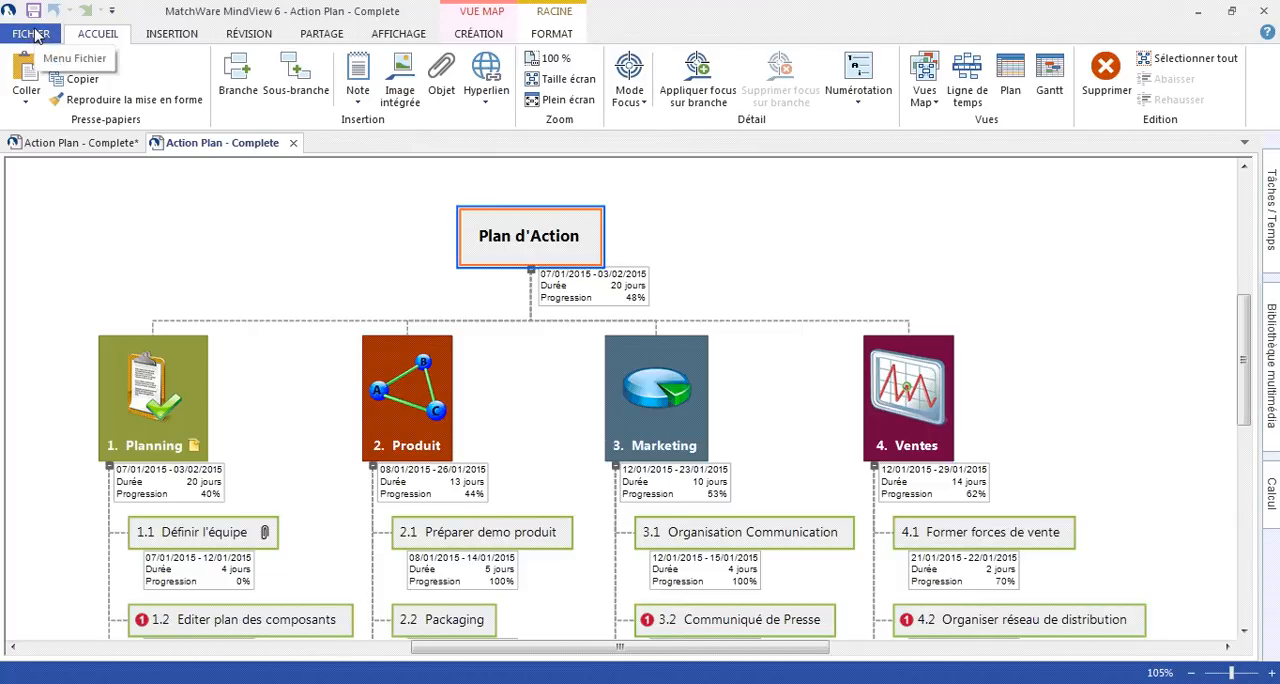
- Review the dates, progress and resources of task 1.1 Définir l'équipe in its task and time settings
{"action": "left_click", "coordinate": [198, 537]}
{"action": "left_click", "coordinate": [1271, 210]}
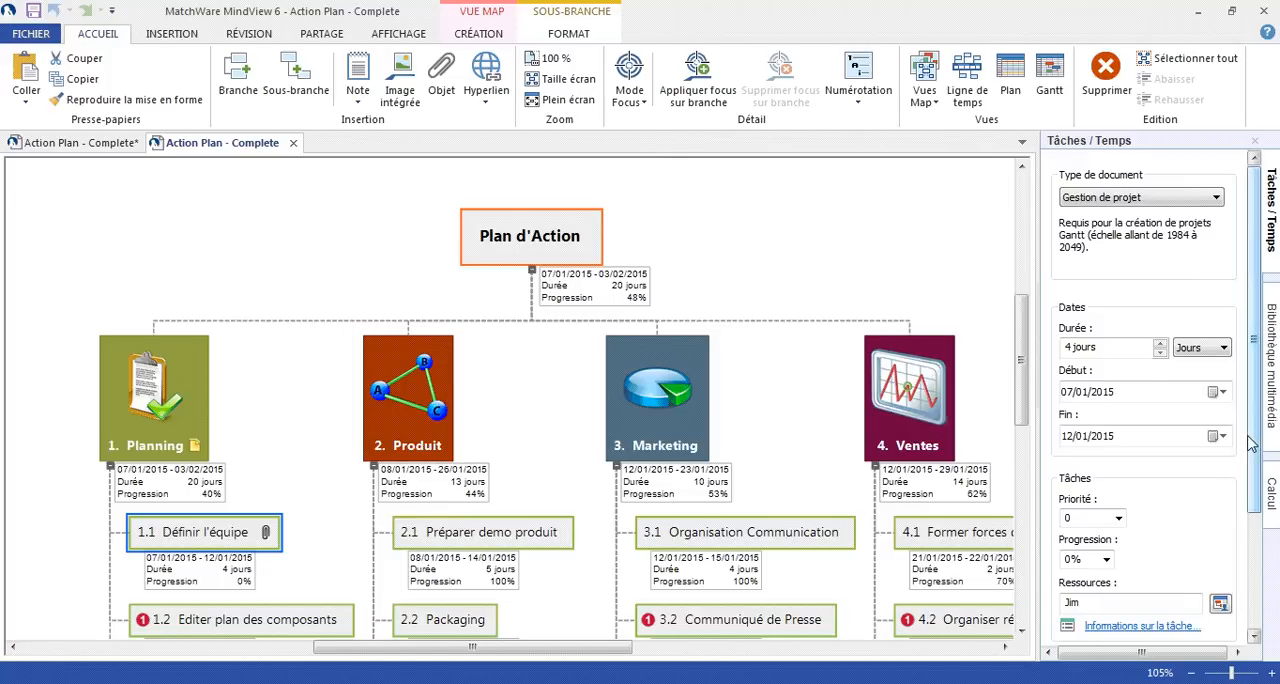
{"action": "scroll", "coordinate": [1255, 455], "scroll_direction": "down", "scroll_amount": 1}
{"action": "scroll", "coordinate": [1257, 457], "scroll_direction": "down", "scroll_amount": 2}
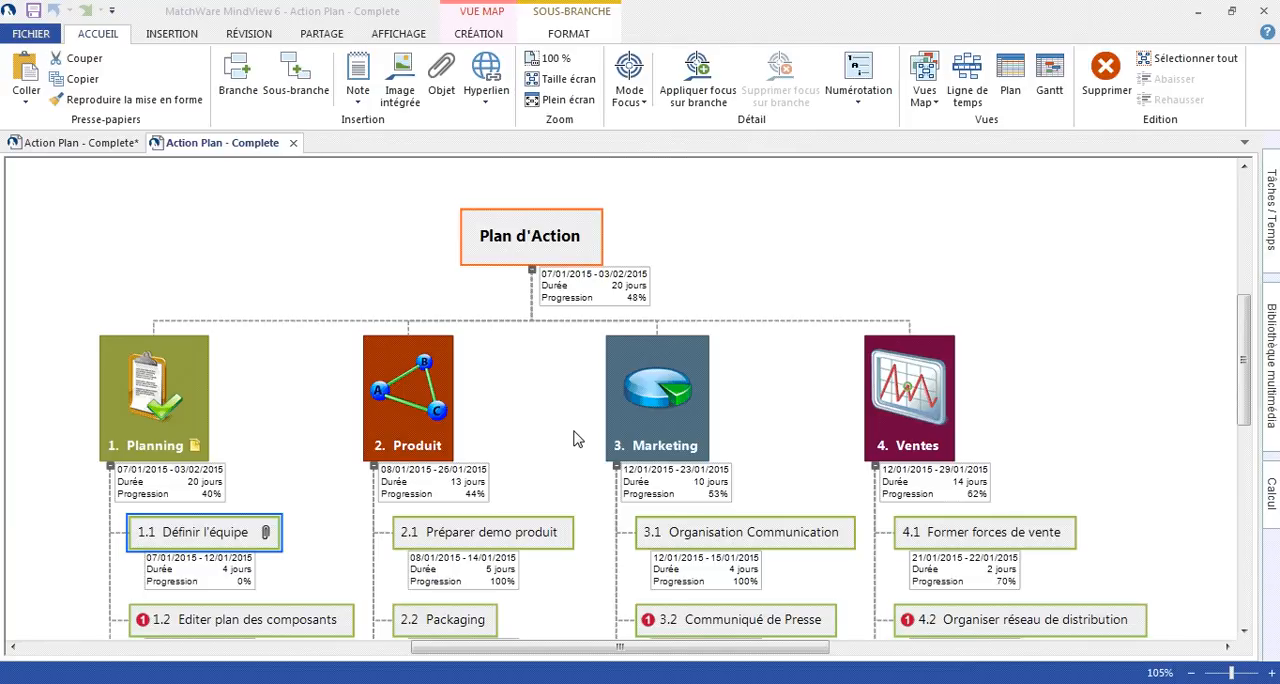
- Check the Microsoft Project export options, and view the import options
{"action": "left_click", "coordinate": [38, 34]}
{"action": "left_click", "coordinate": [38, 312]}
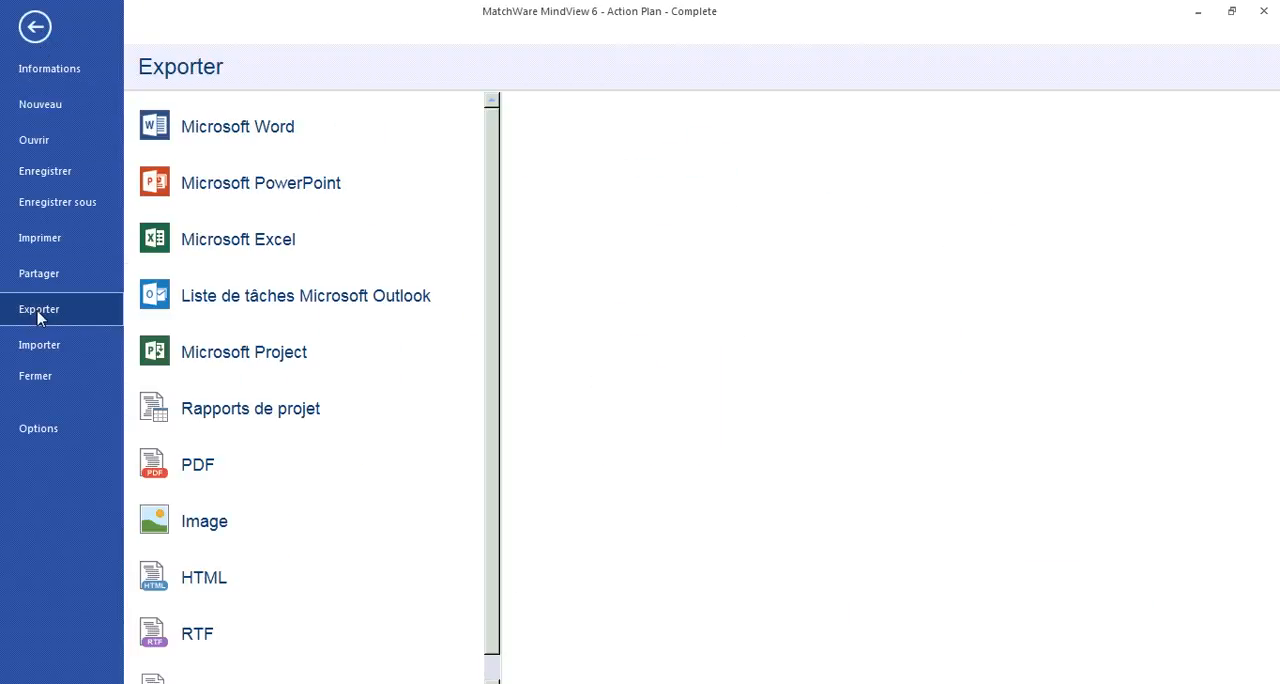
{"action": "left_click", "coordinate": [238, 362]}
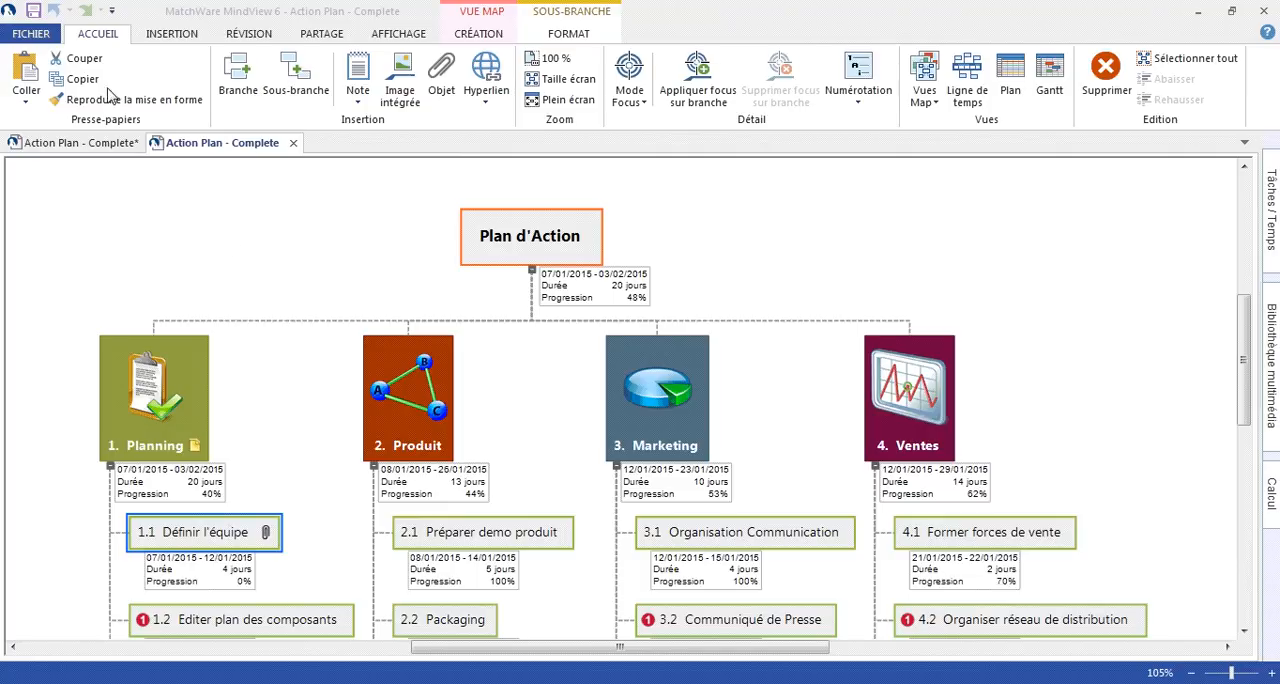
{"action": "left_click", "coordinate": [30, 34]}
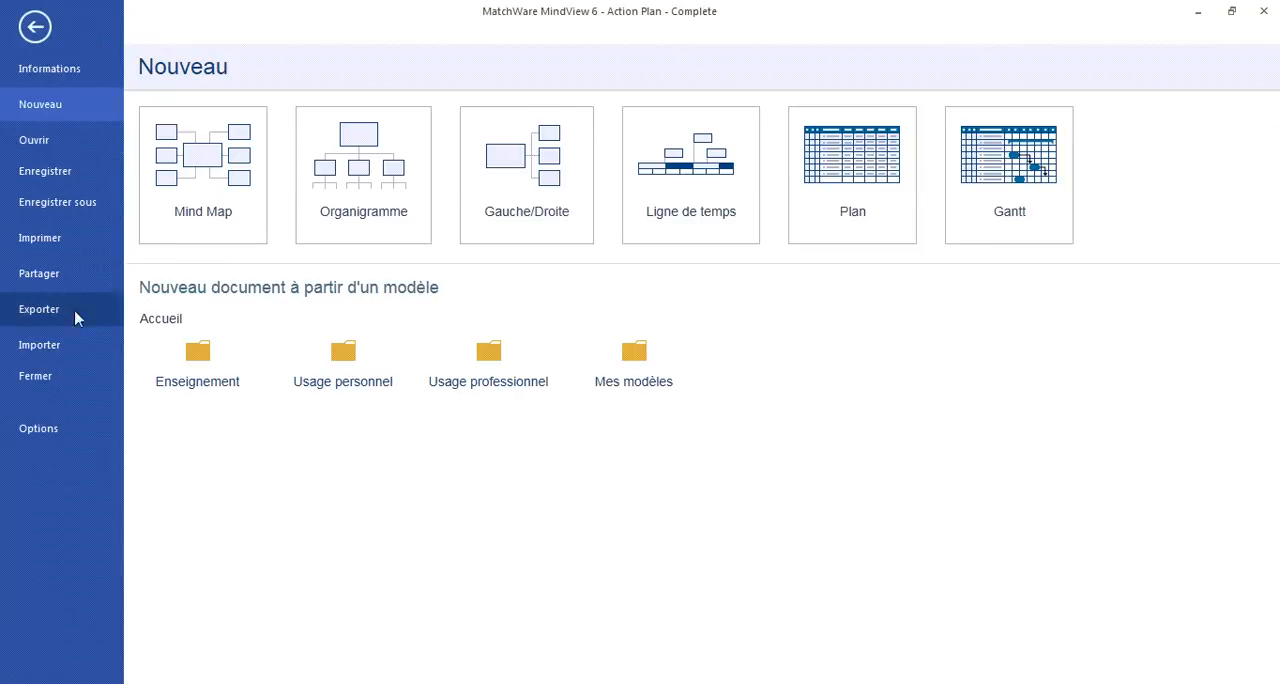
{"action": "left_click", "coordinate": [80, 352]}
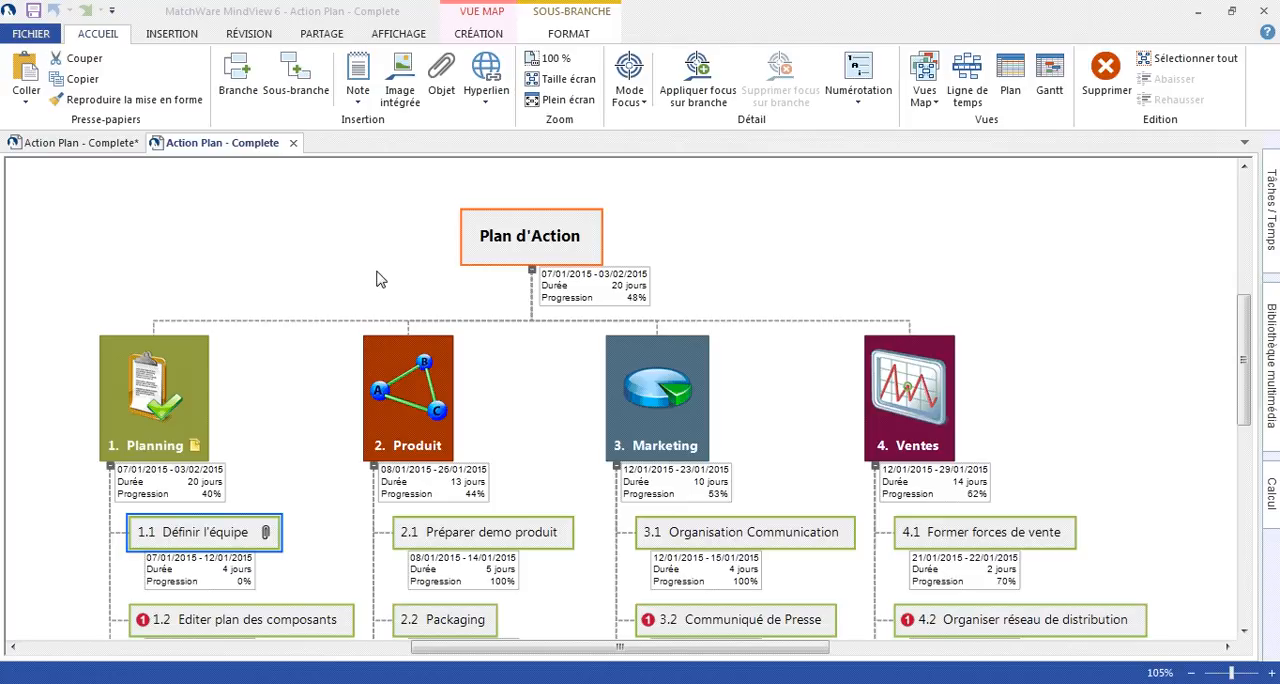
- Export the Action Plan as project reports (Rapports de projet) and open the report in the browser
{"action": "left_click", "coordinate": [30, 33]}
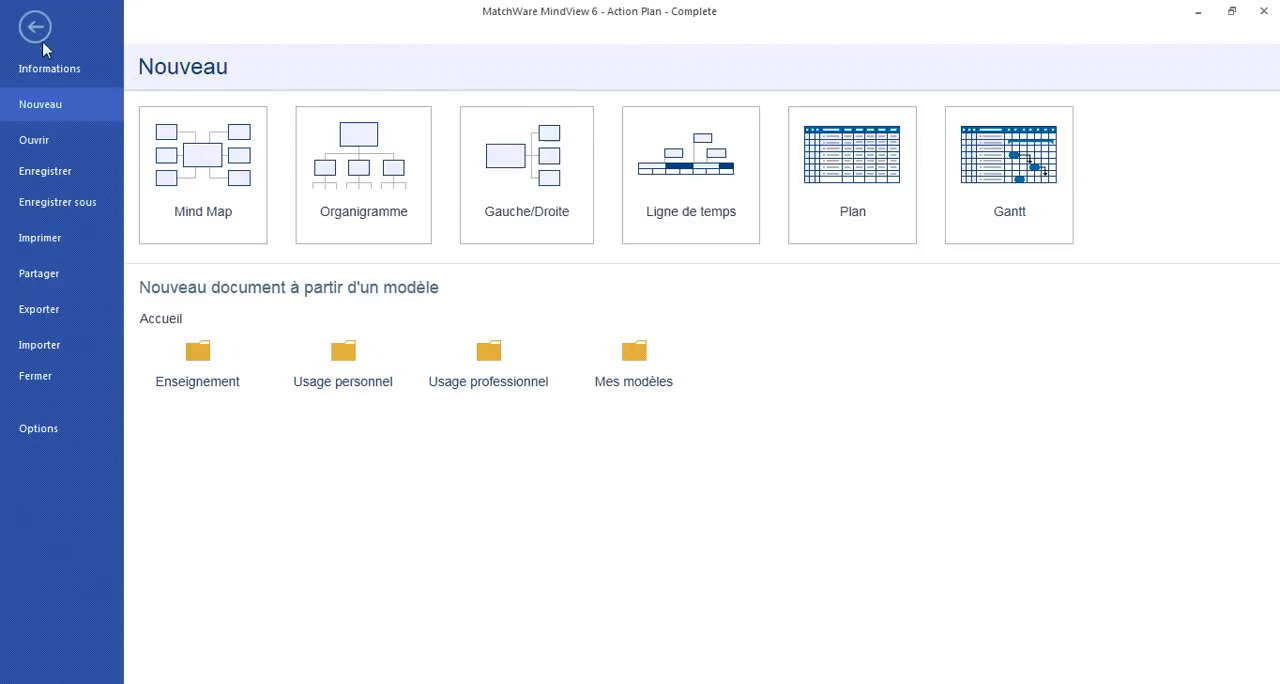
{"action": "left_click", "coordinate": [49, 311]}
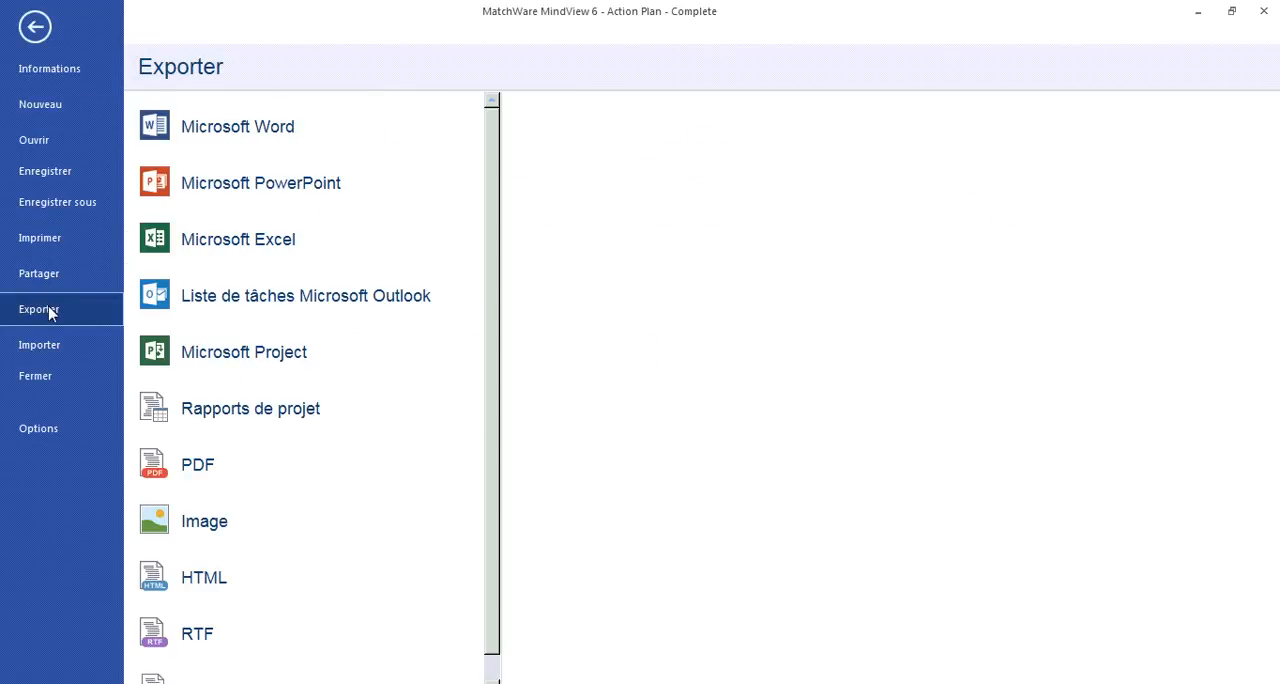
{"action": "left_click", "coordinate": [157, 408]}
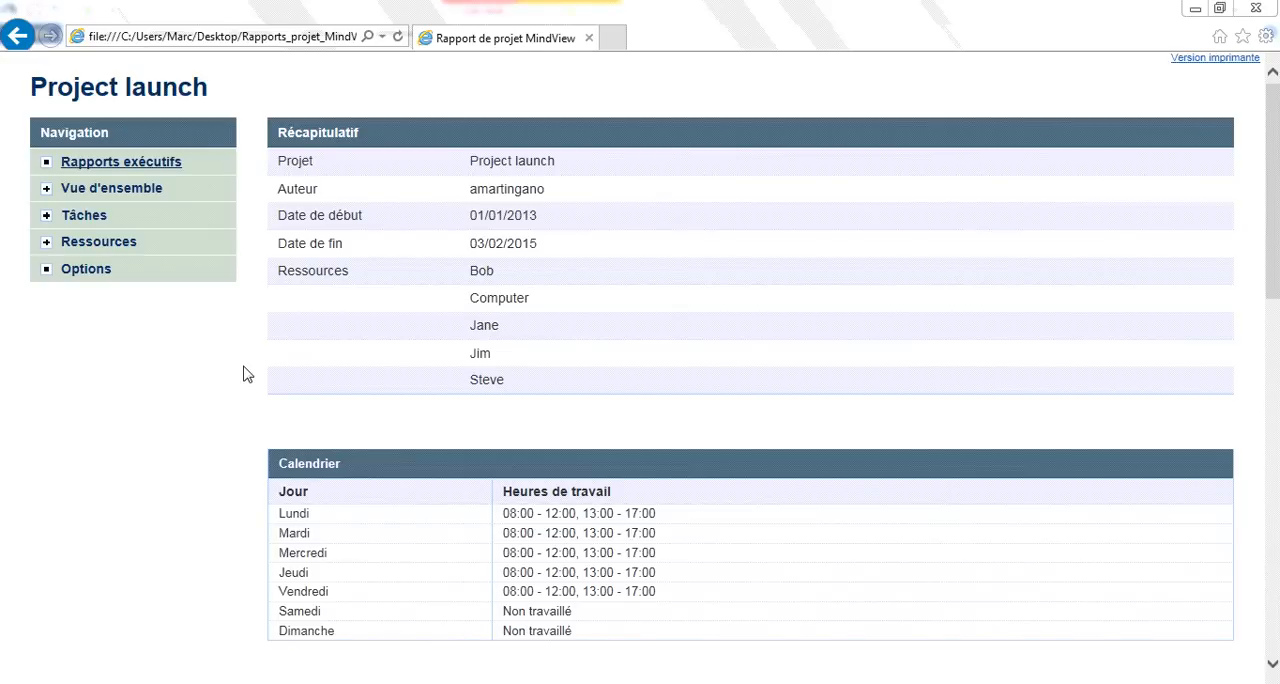
- Expand the Vue d'ensemble, Tâches and Ressources sections of the project report to see the available reports
{"action": "left_click", "coordinate": [44, 190]}
{"action": "left_click", "coordinate": [47, 312]}
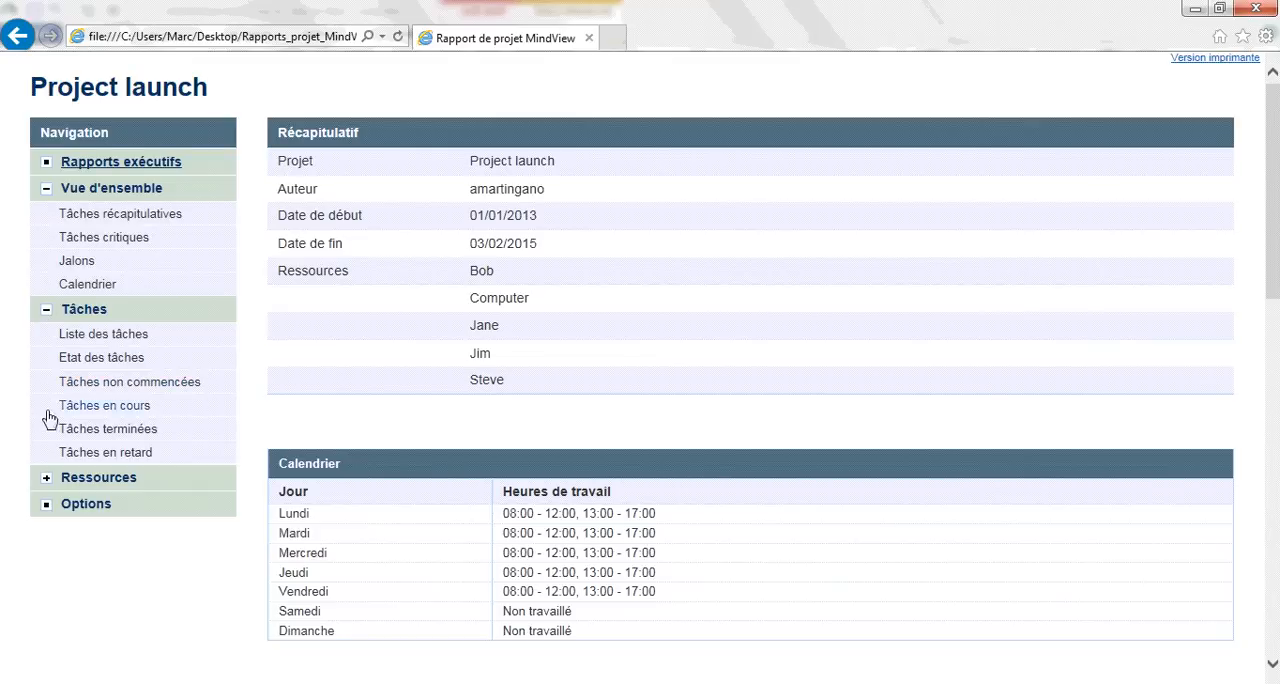
{"action": "left_click", "coordinate": [47, 479]}
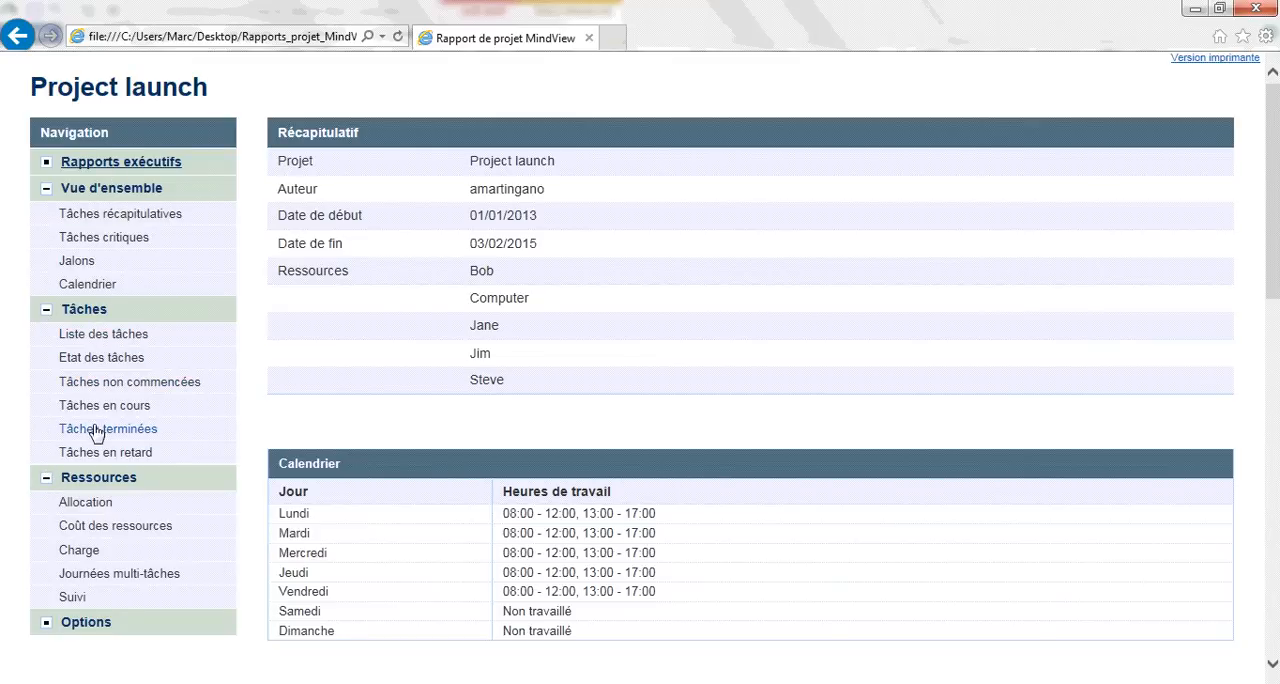
- Review the Allocation report with the first resource's tasks expanded, the Charge report and the Tâches en retard report
{"action": "left_click", "coordinate": [97, 511]}
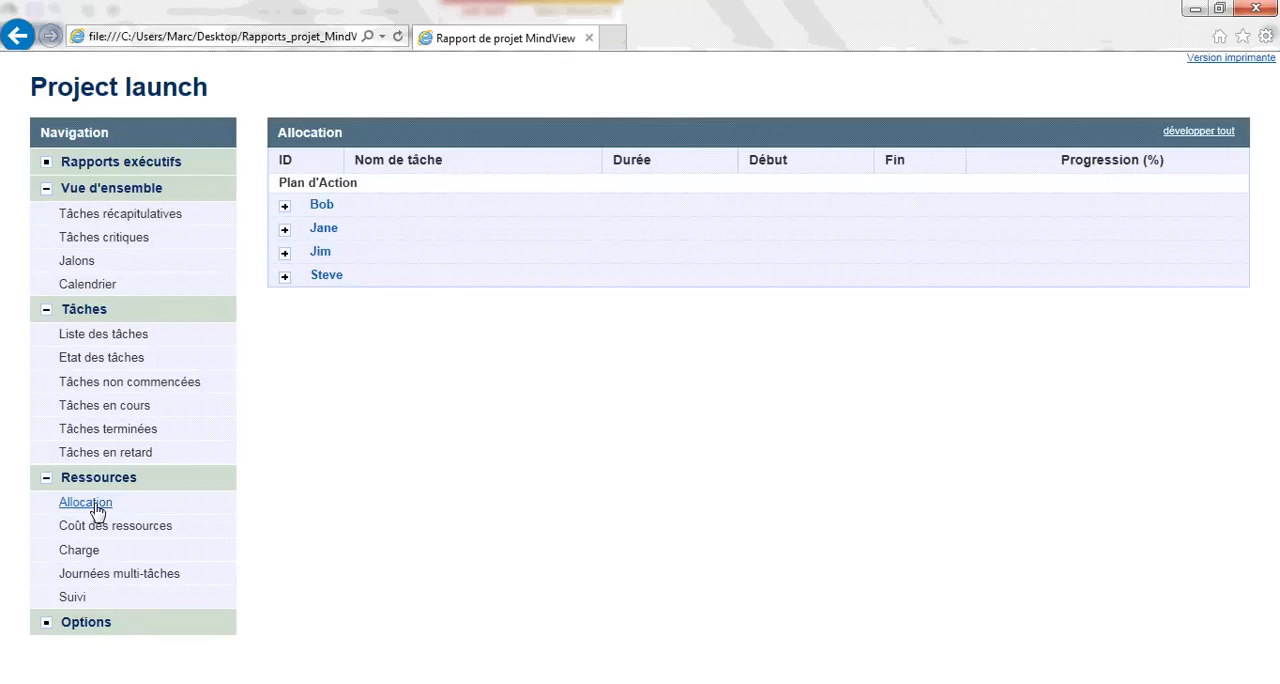
{"action": "left_click", "coordinate": [285, 208]}
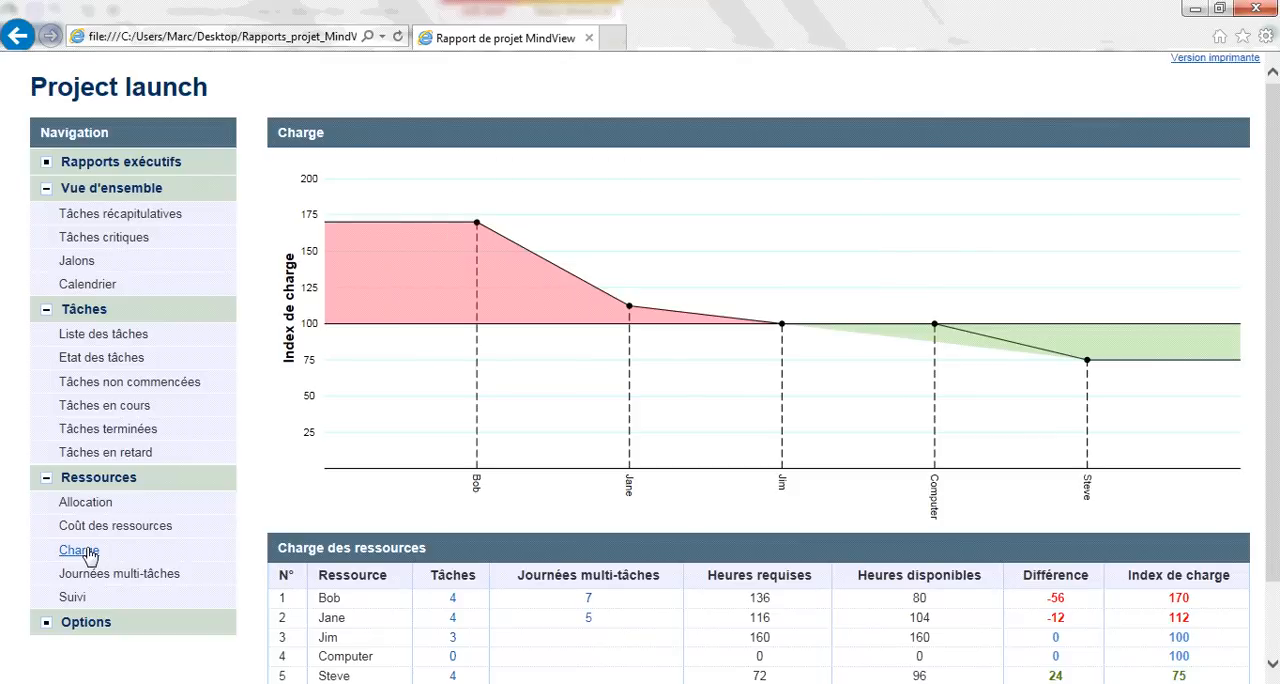
{"action": "left_click", "coordinate": [106, 452]}
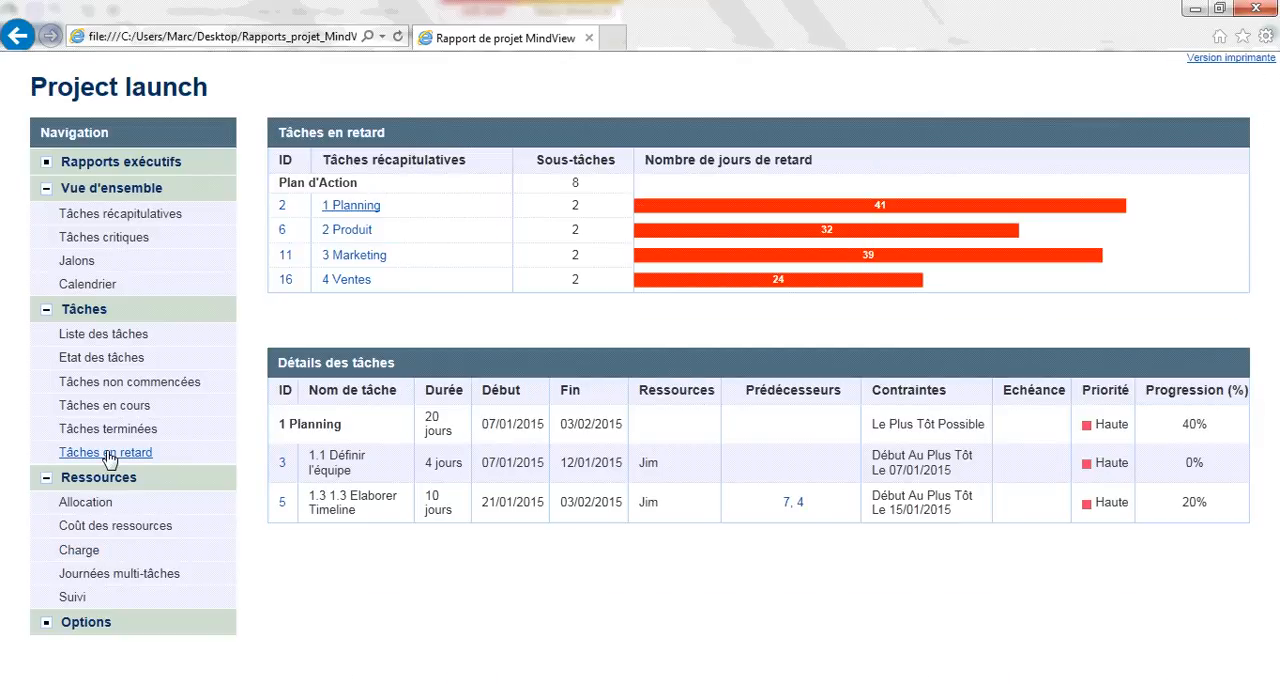